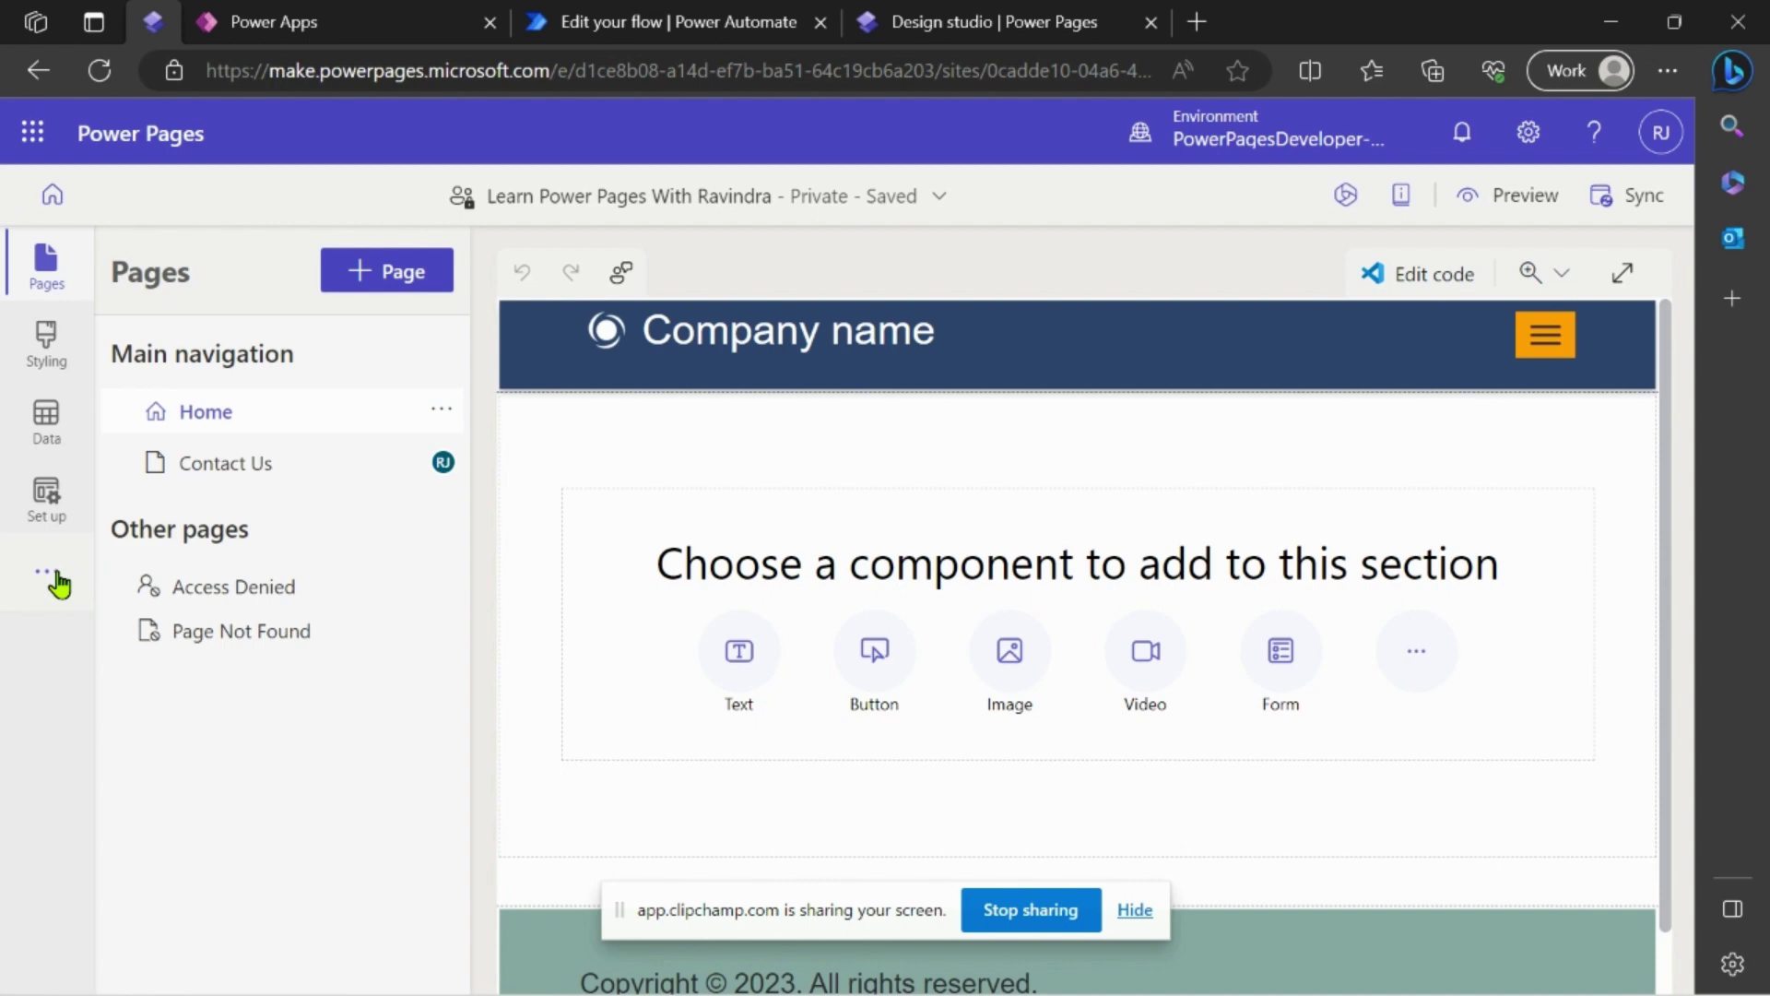
Step: Reveal the extra site tools, Flows and Power Pages Management, from the design studio's left rail
left_click(46, 576)
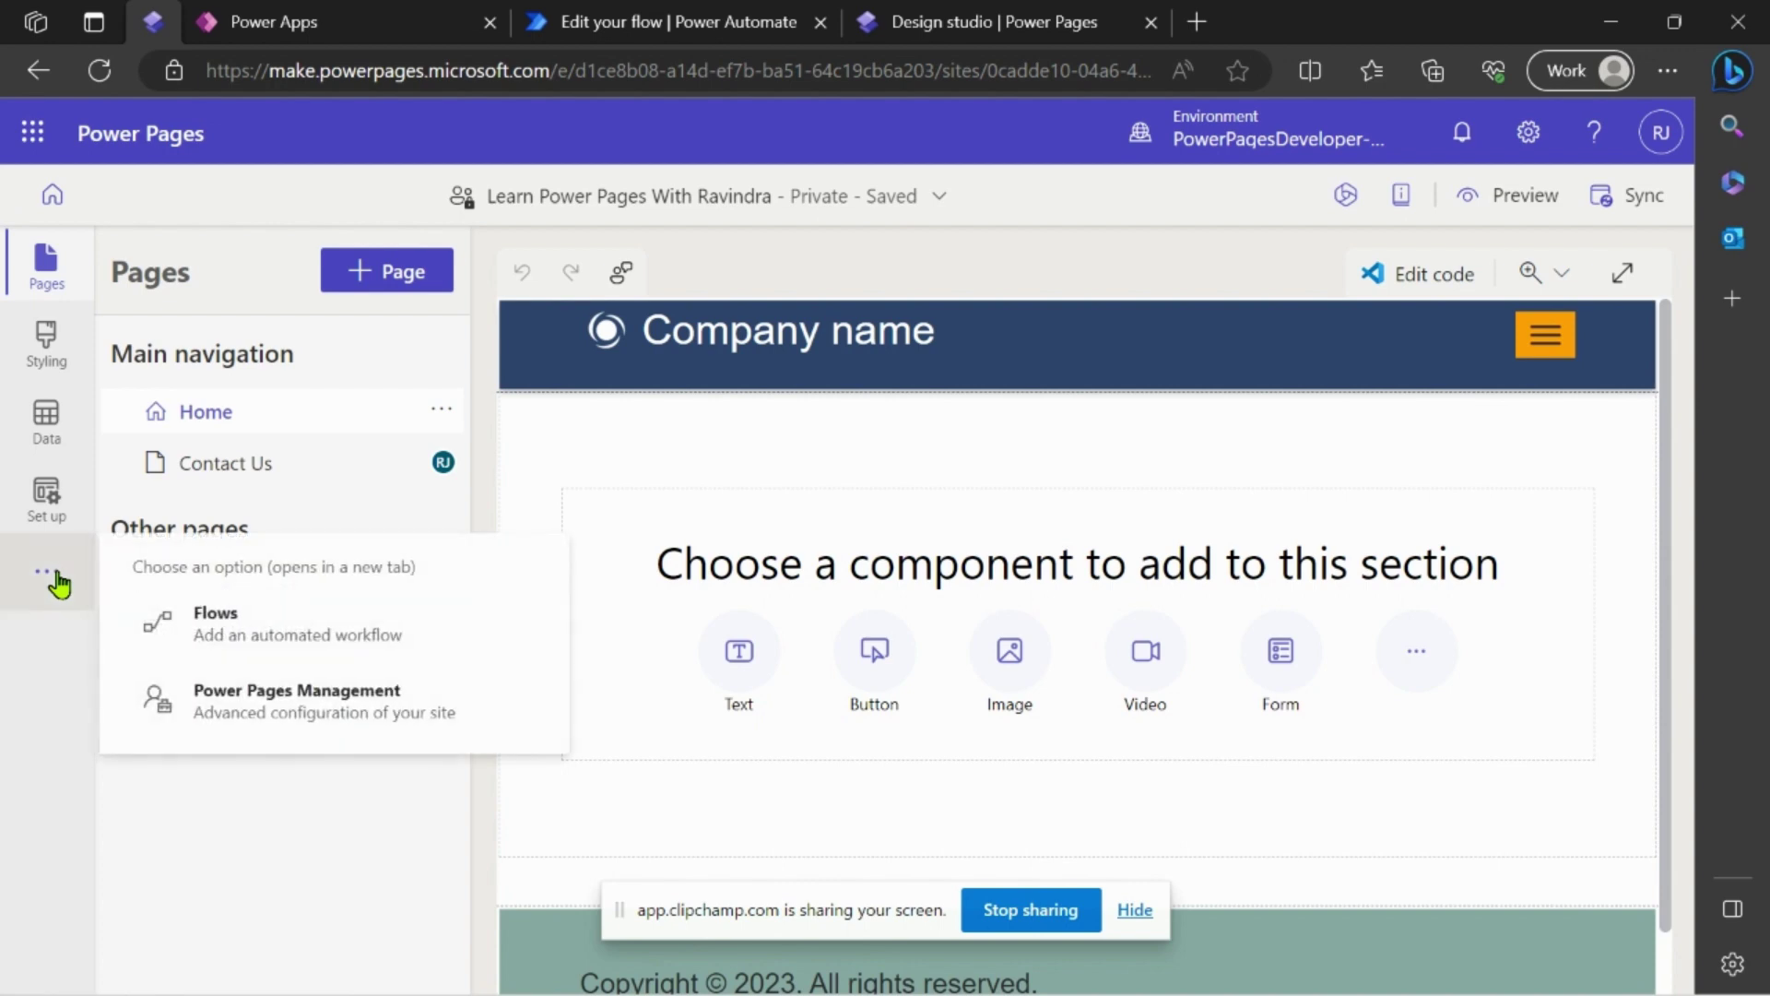
Step: Open Power Pages Management and show the website record's empty Table Permissions list
left_click(356, 723)
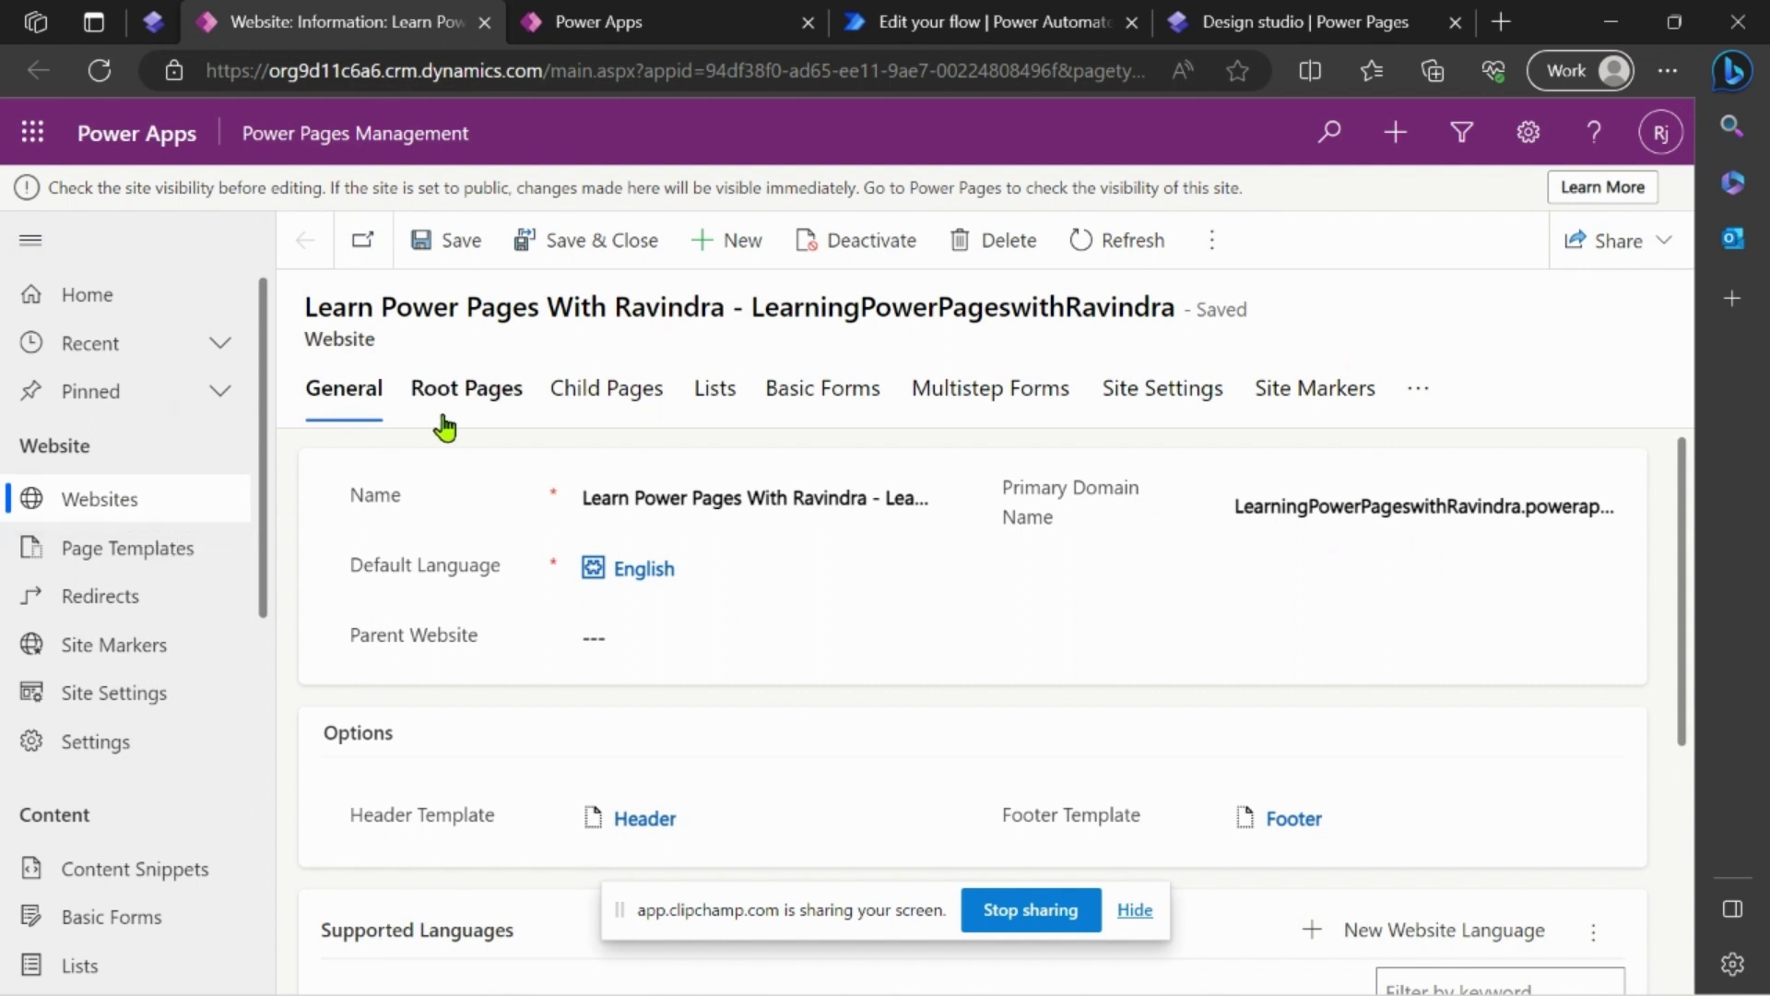
left_click(1422, 408)
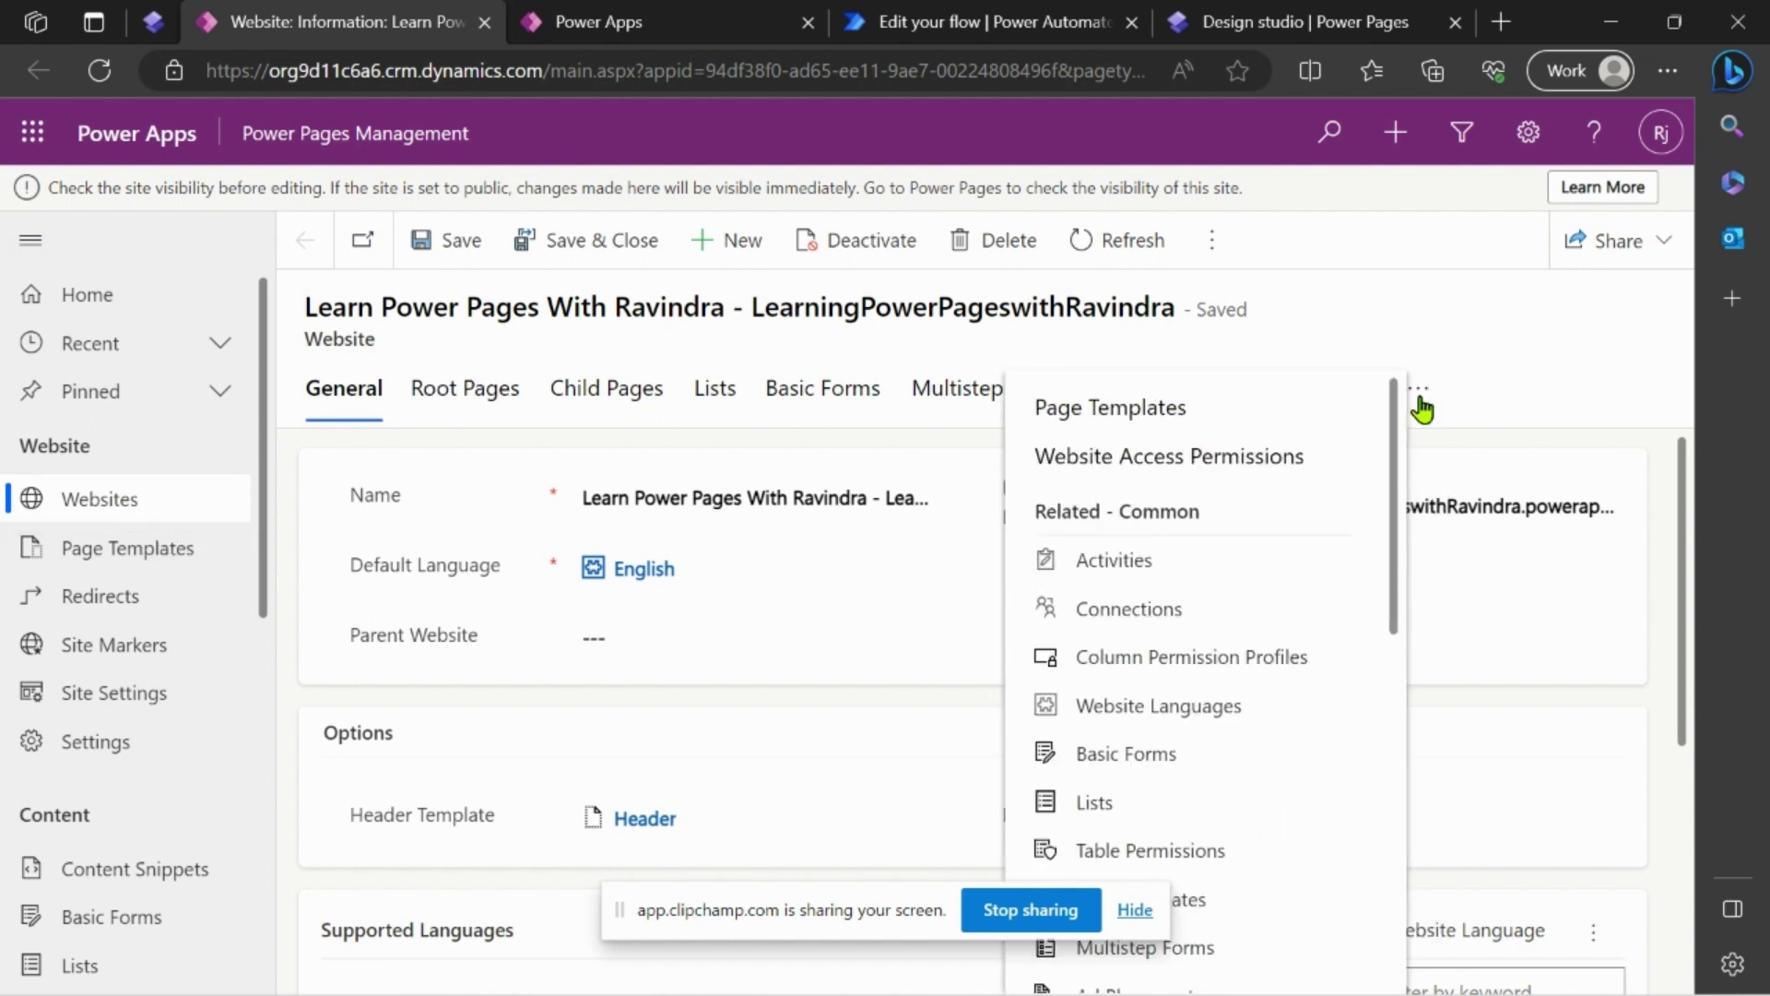
scroll(1169, 706, "down", 1)
scroll(1170, 706, "down", 1)
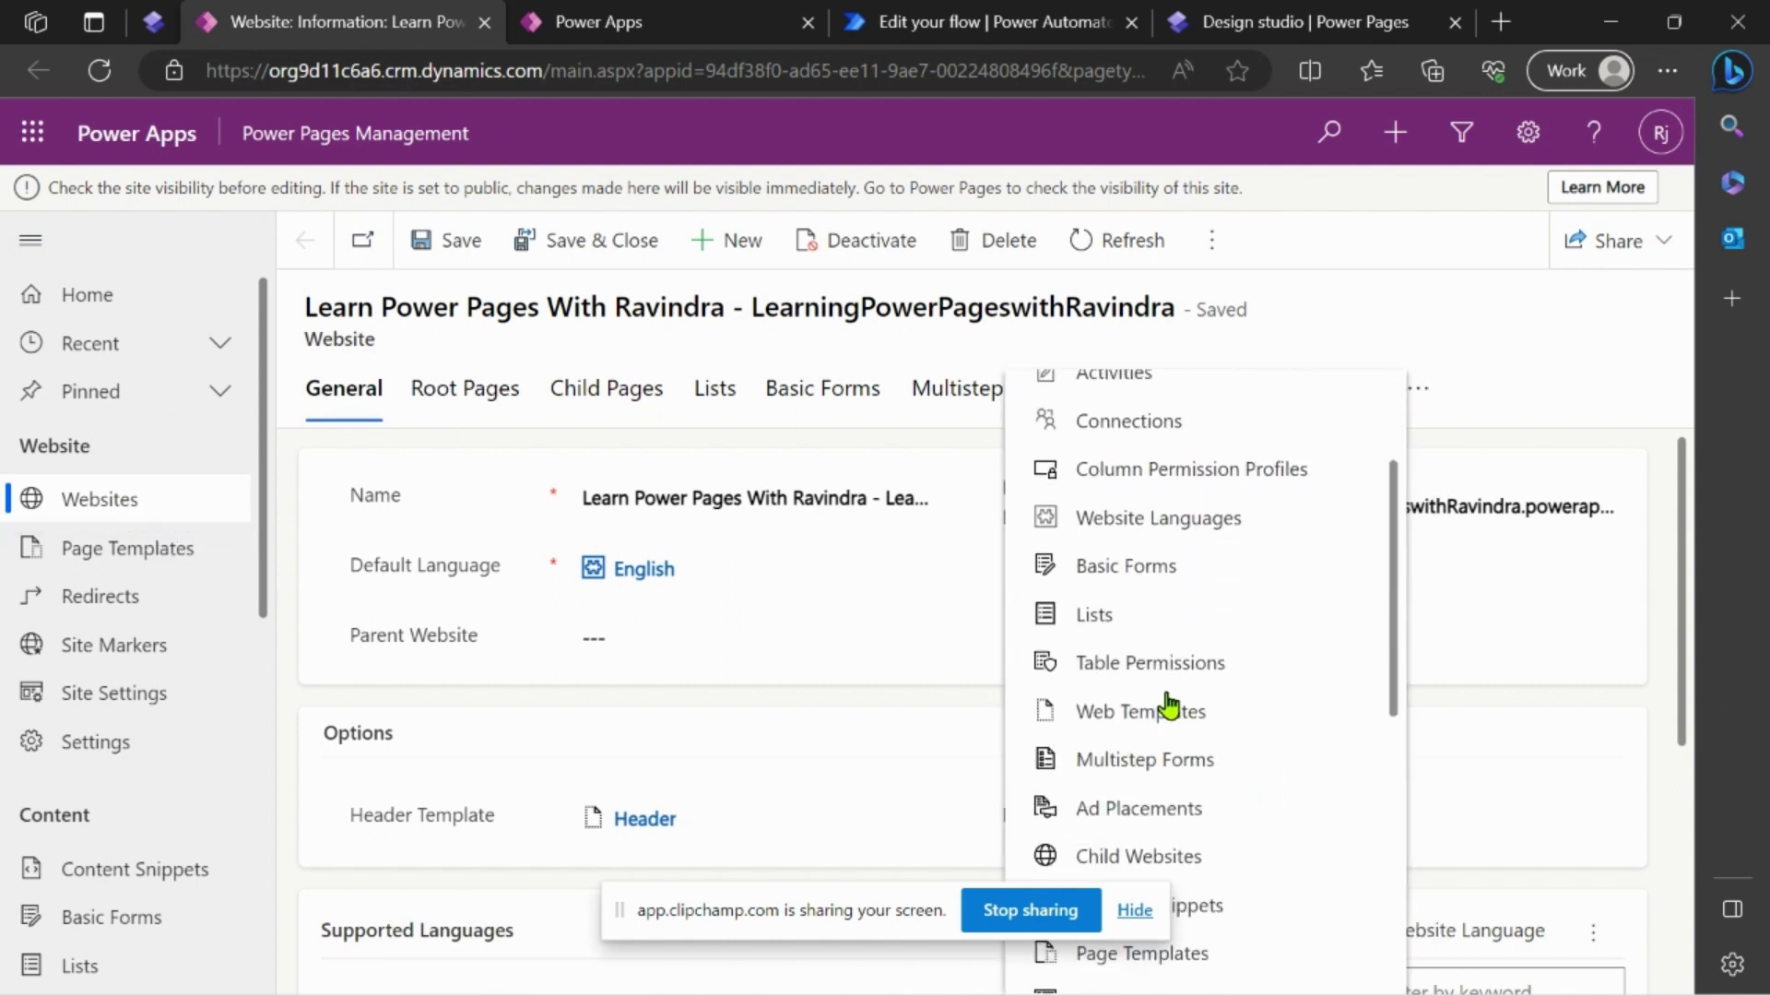
left_click(1151, 662)
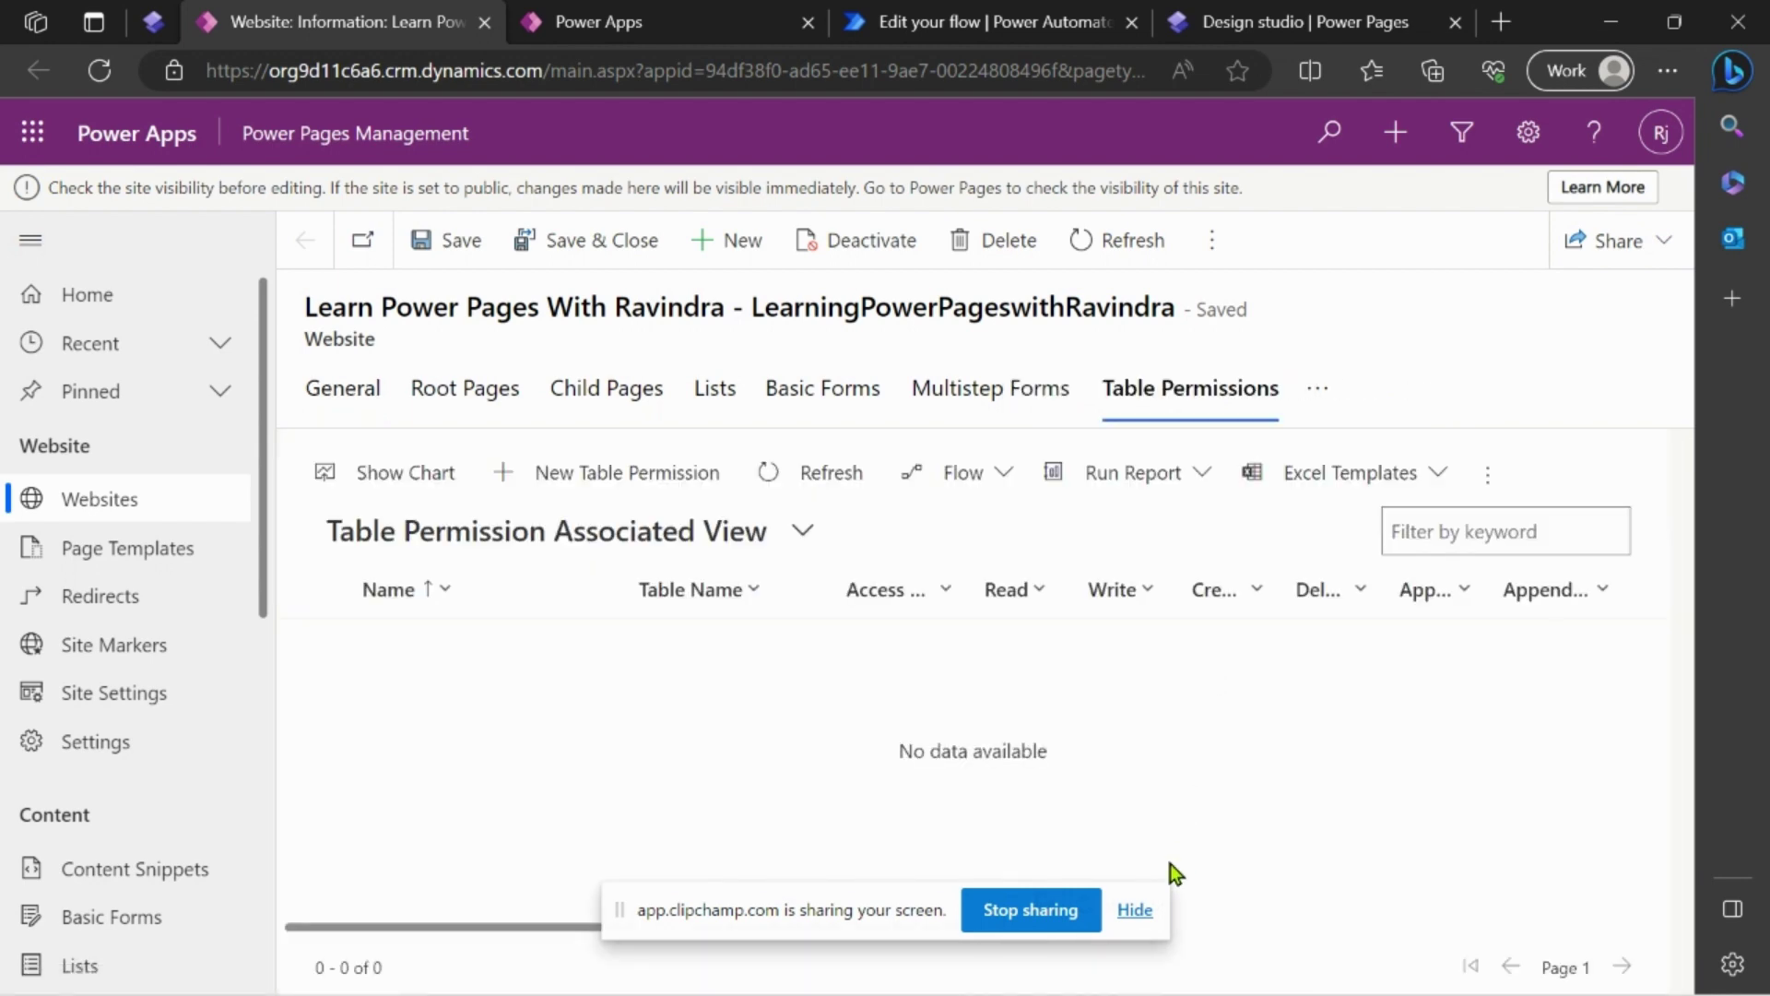
left_click(1140, 911)
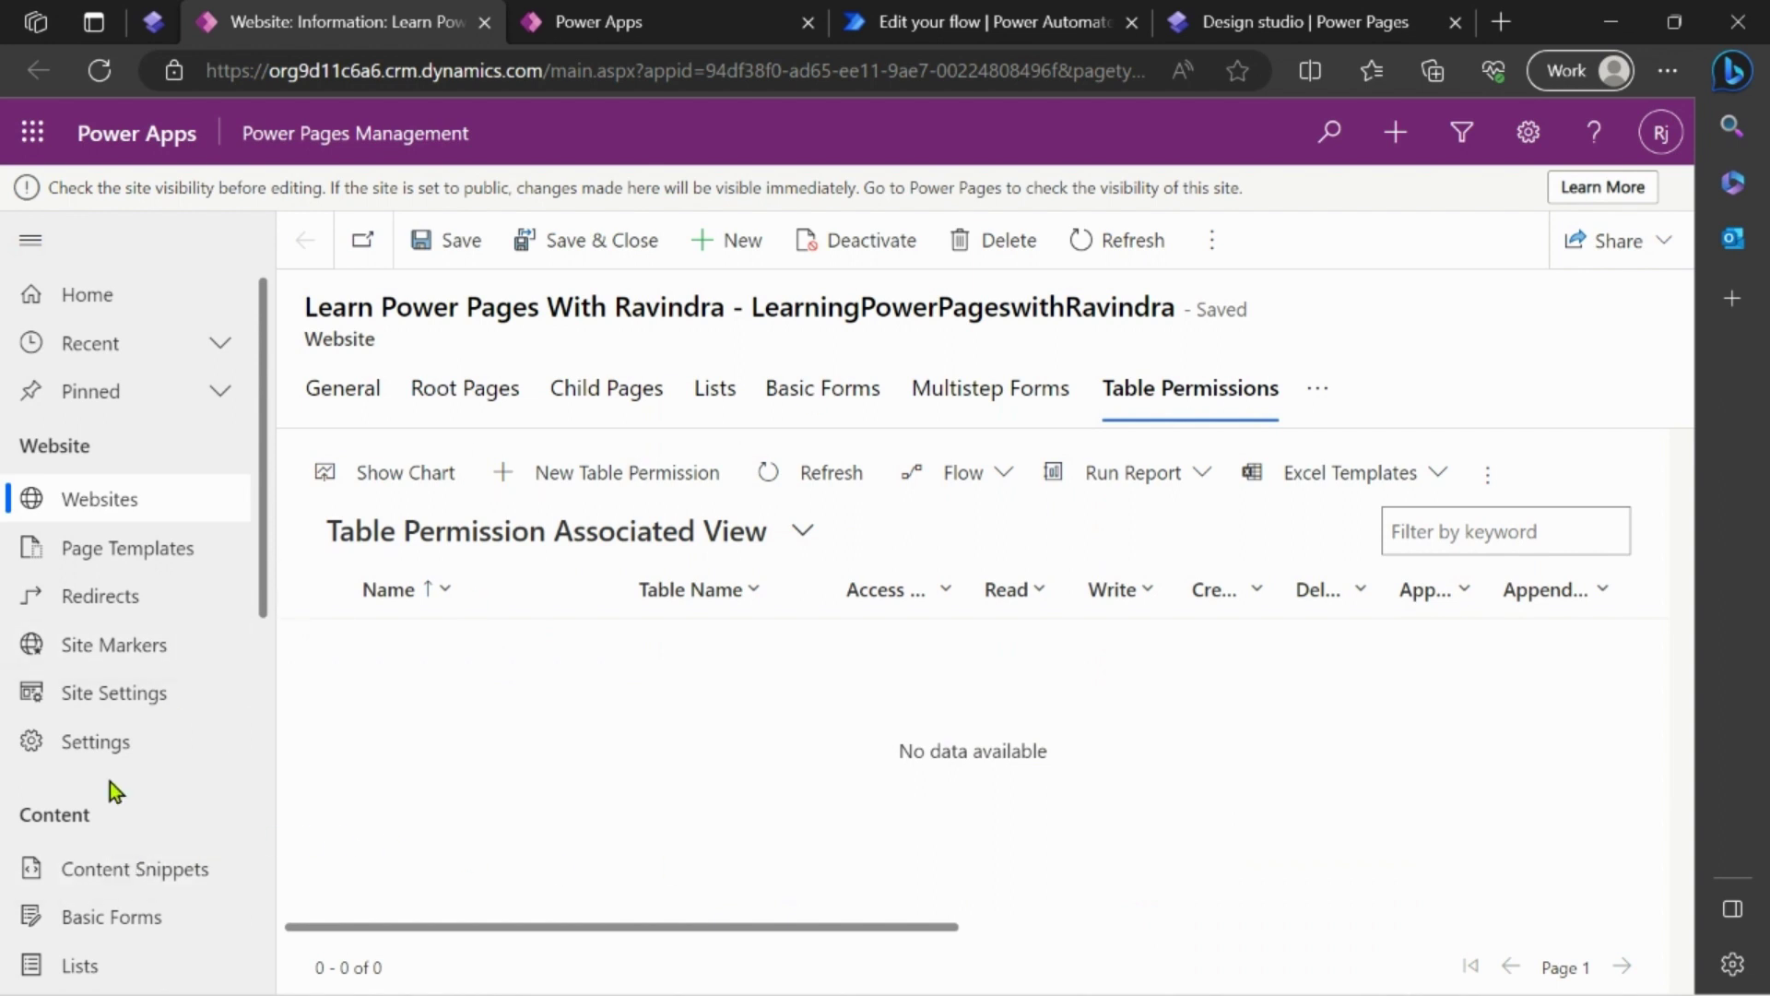
scroll(110, 790, "down", 8)
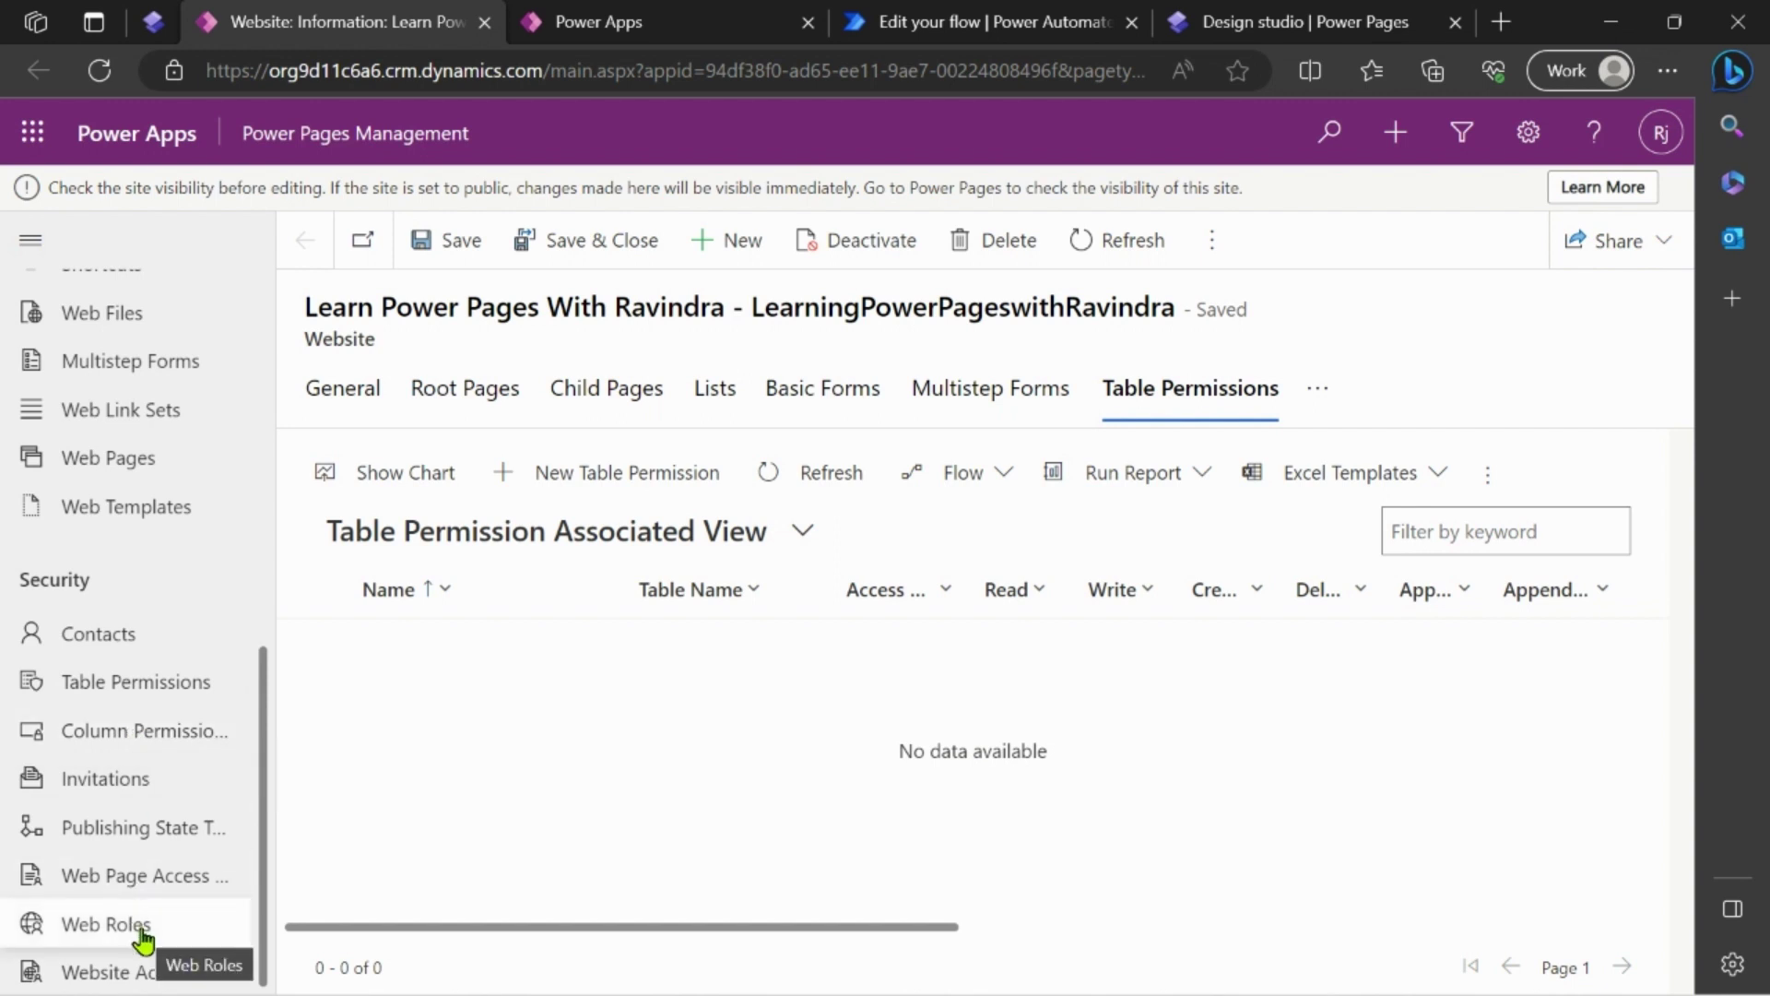
Step: Start a new table permission named ContactUsTablePermission
left_click(655, 477)
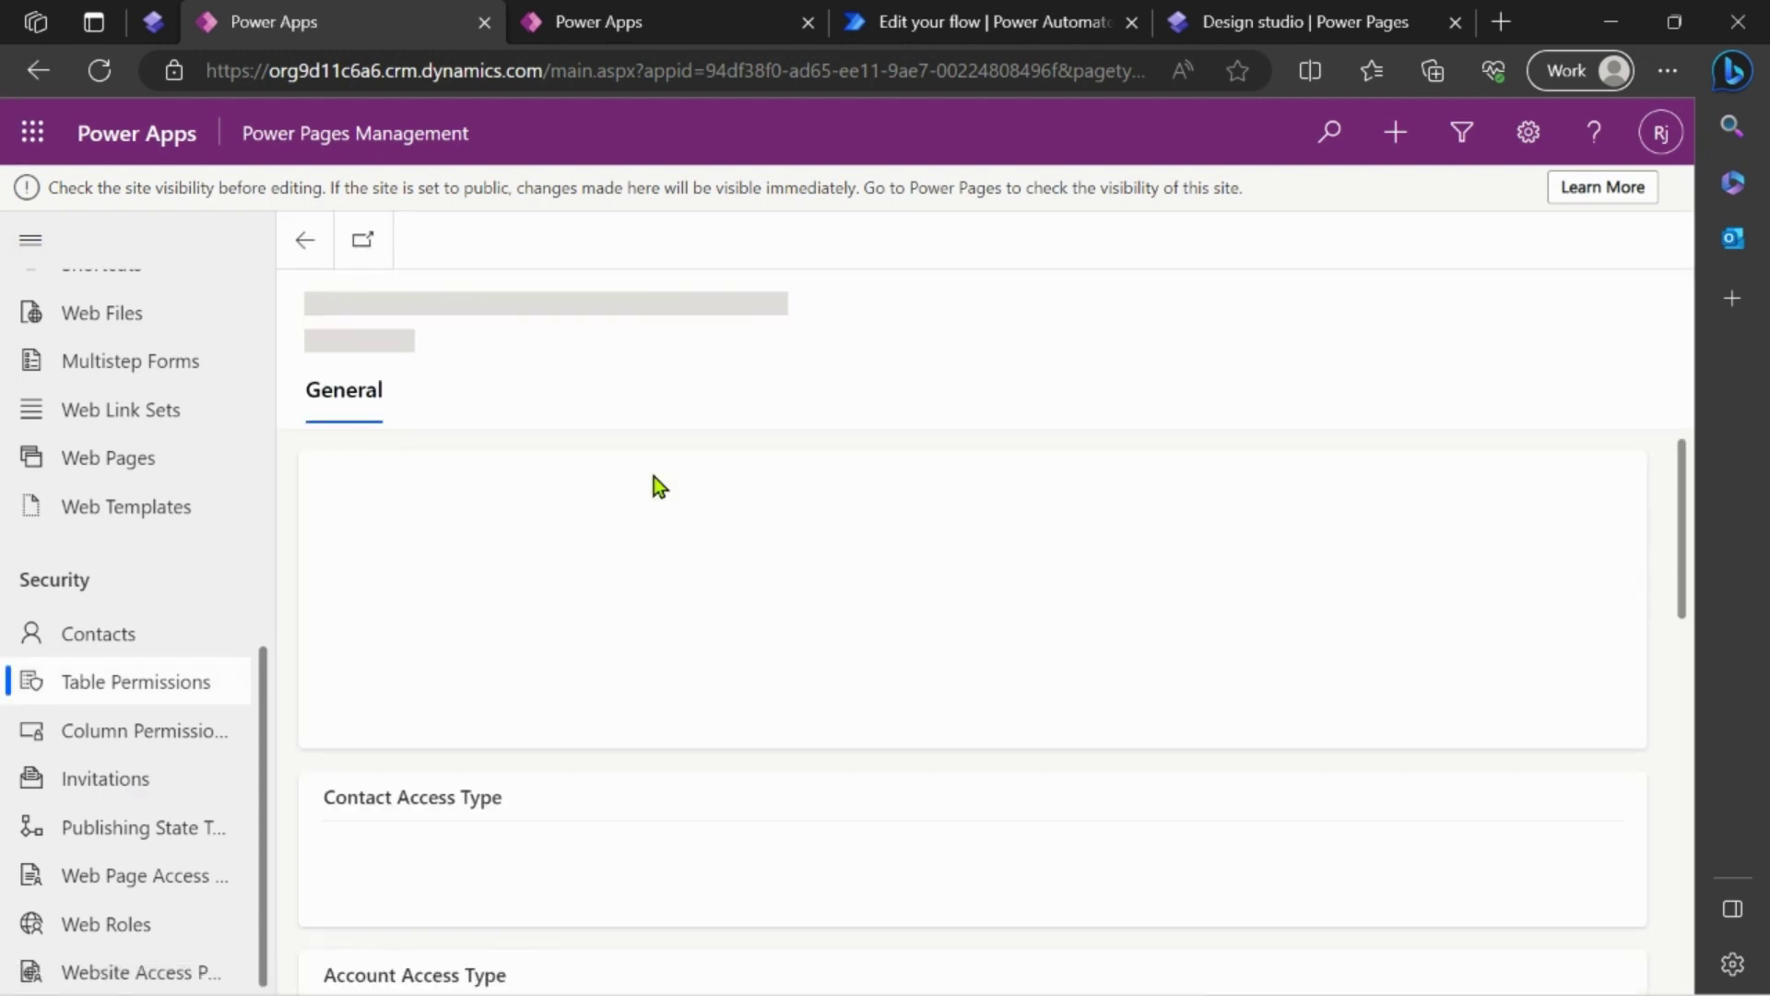
left_click(1000, 462)
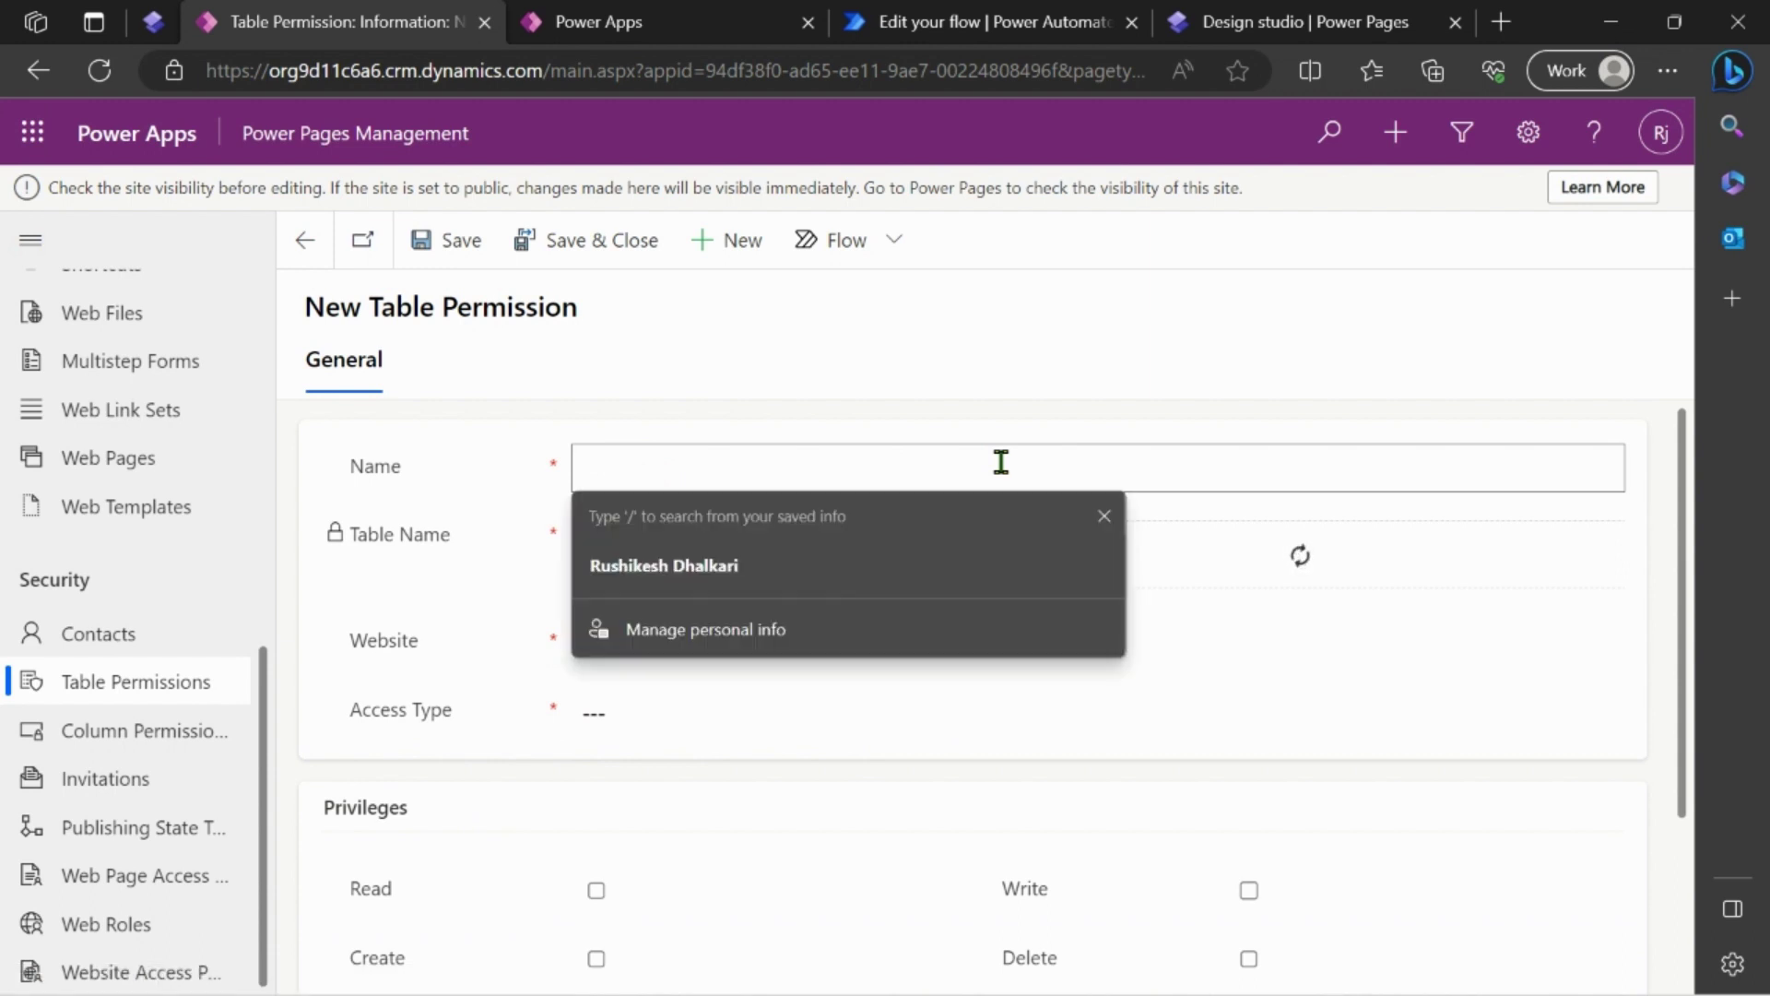
type("Conta")
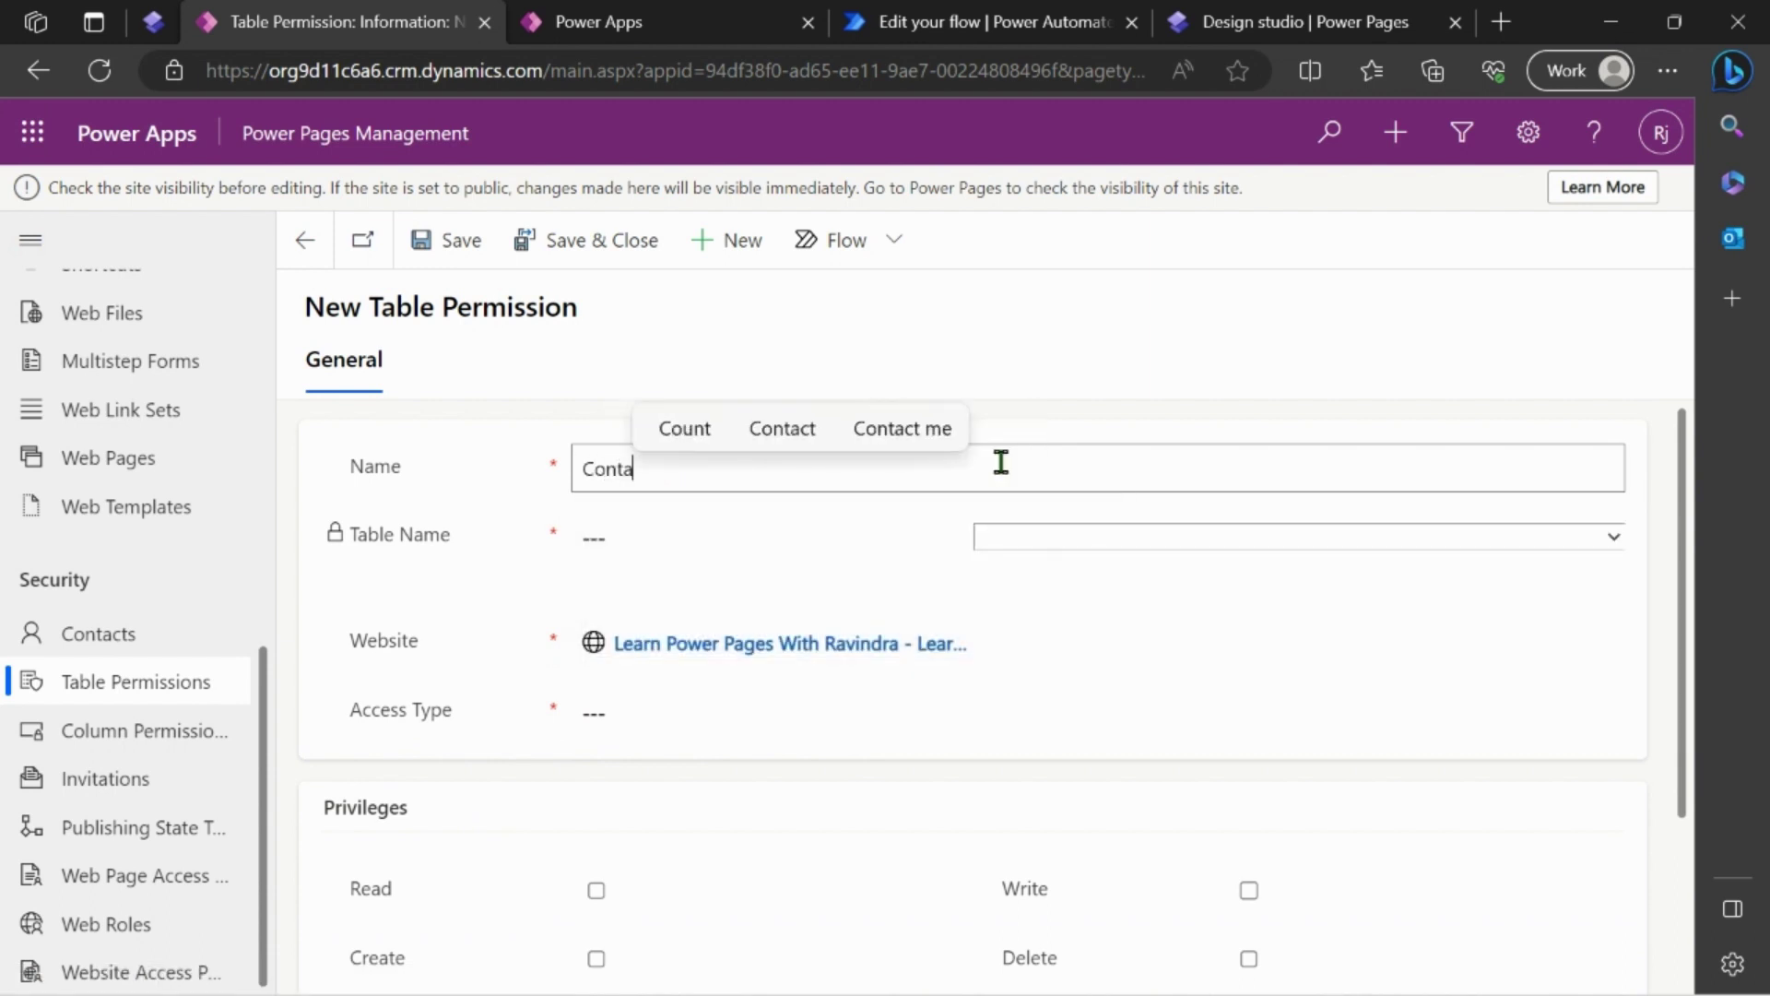
type("ctUsTa")
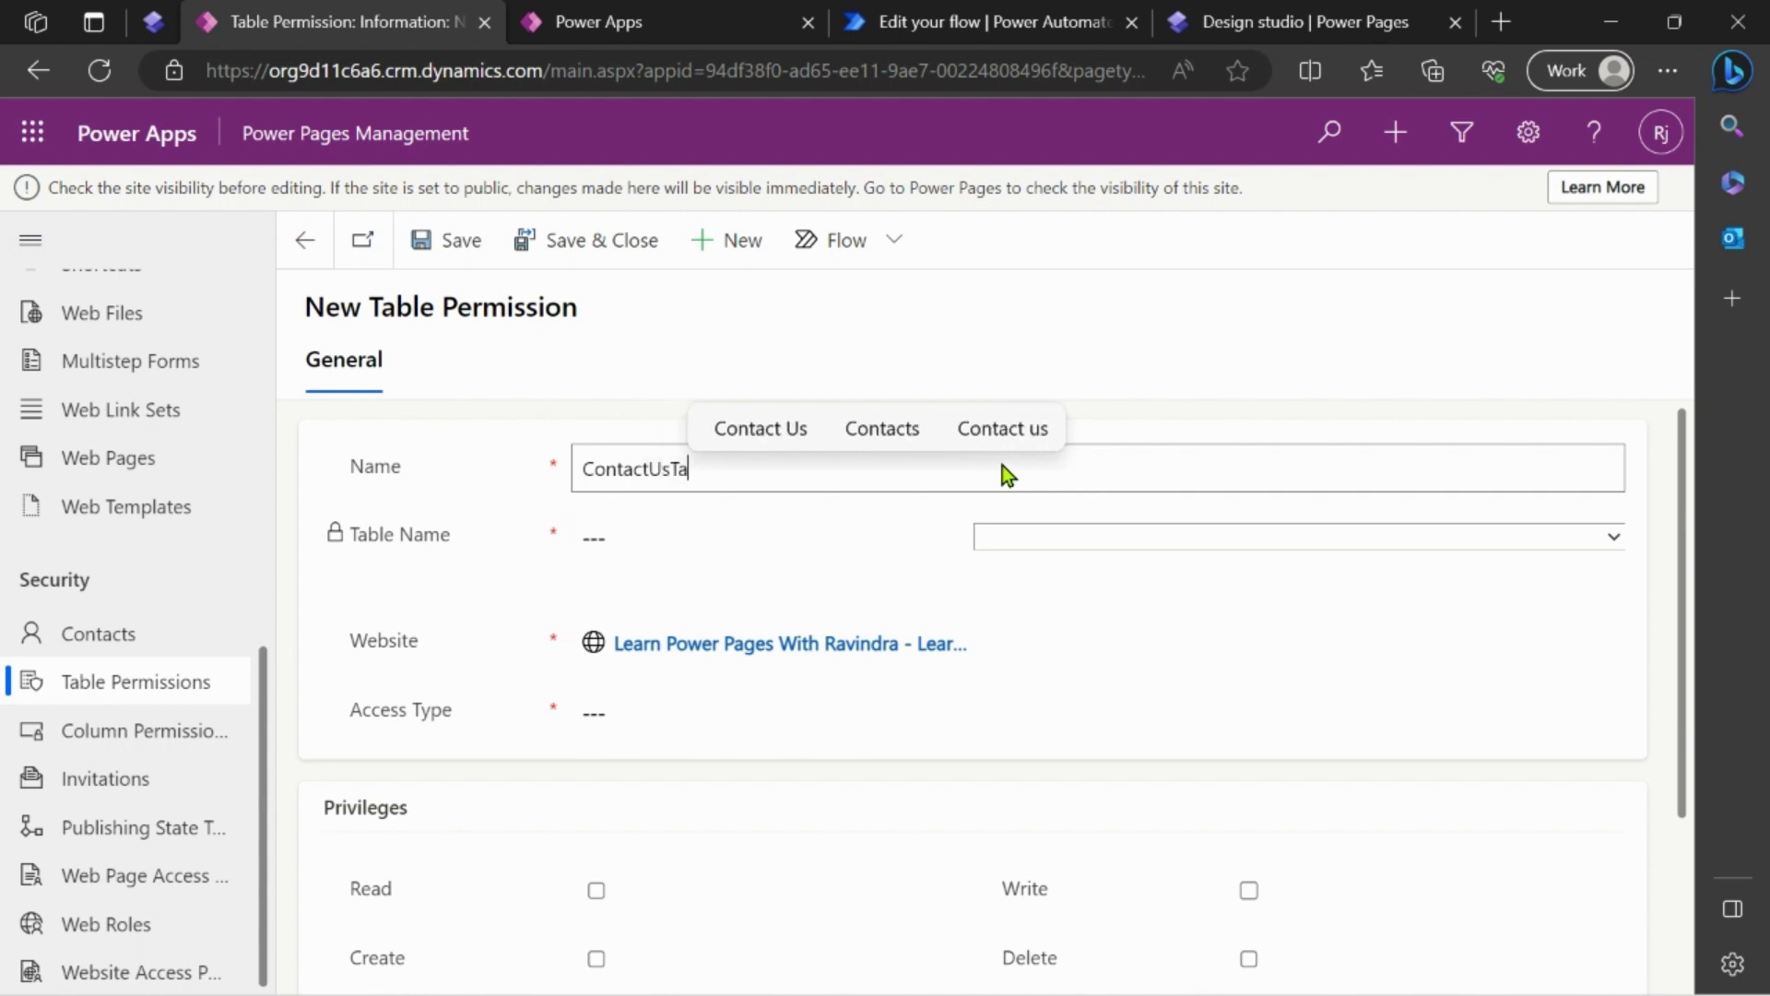
type("blePermission")
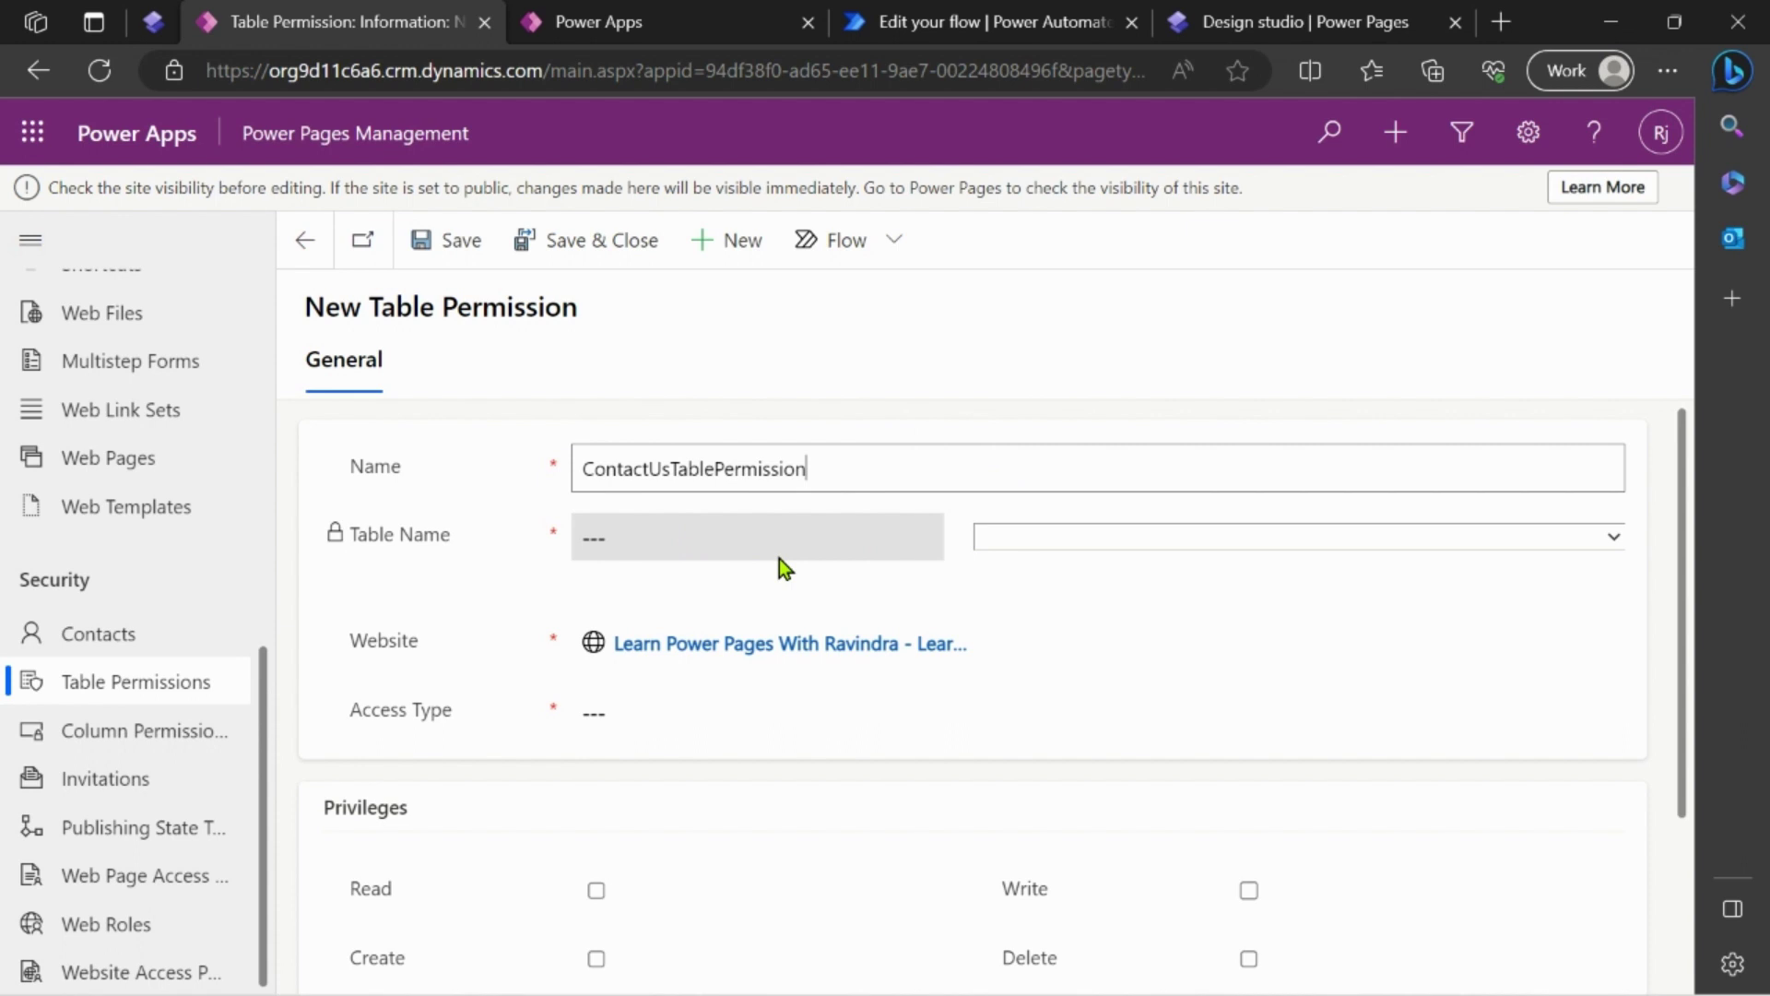
Step: Put the browser in full screen and browse the Table Name list for ContactUs (cr9cd_newtable)
left_click(1268, 544)
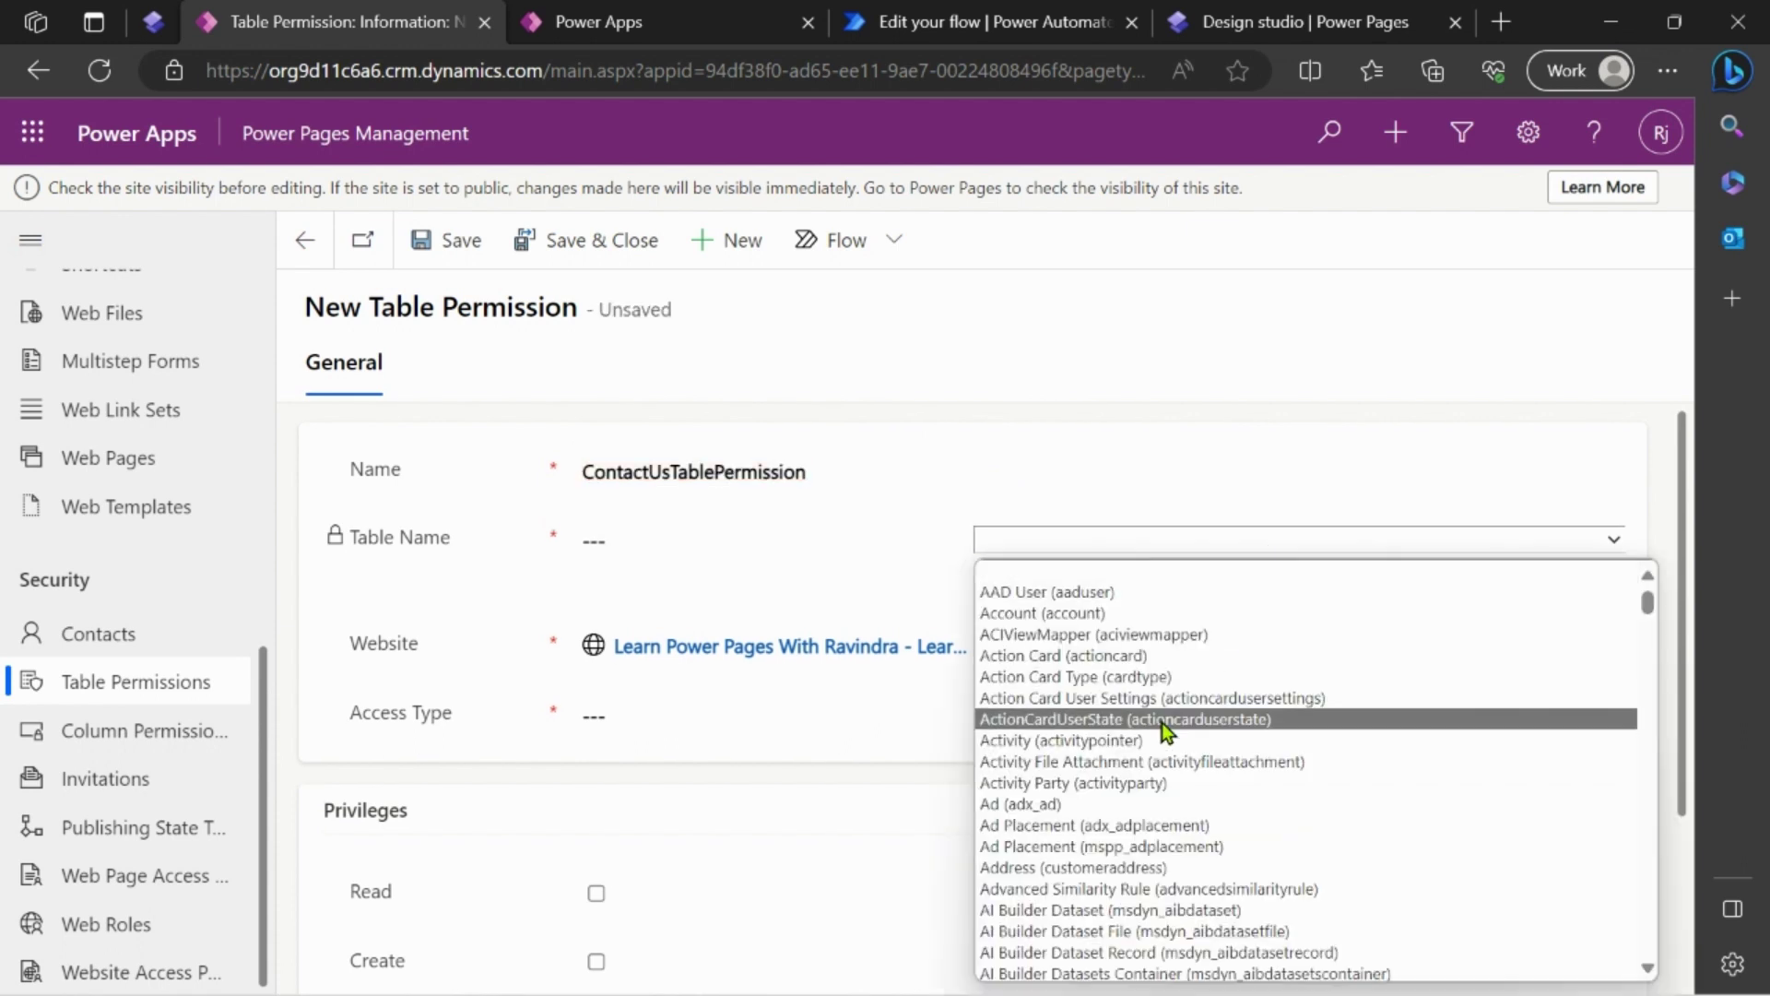
scroll(1169, 731, "down", 4)
left_click(1669, 70)
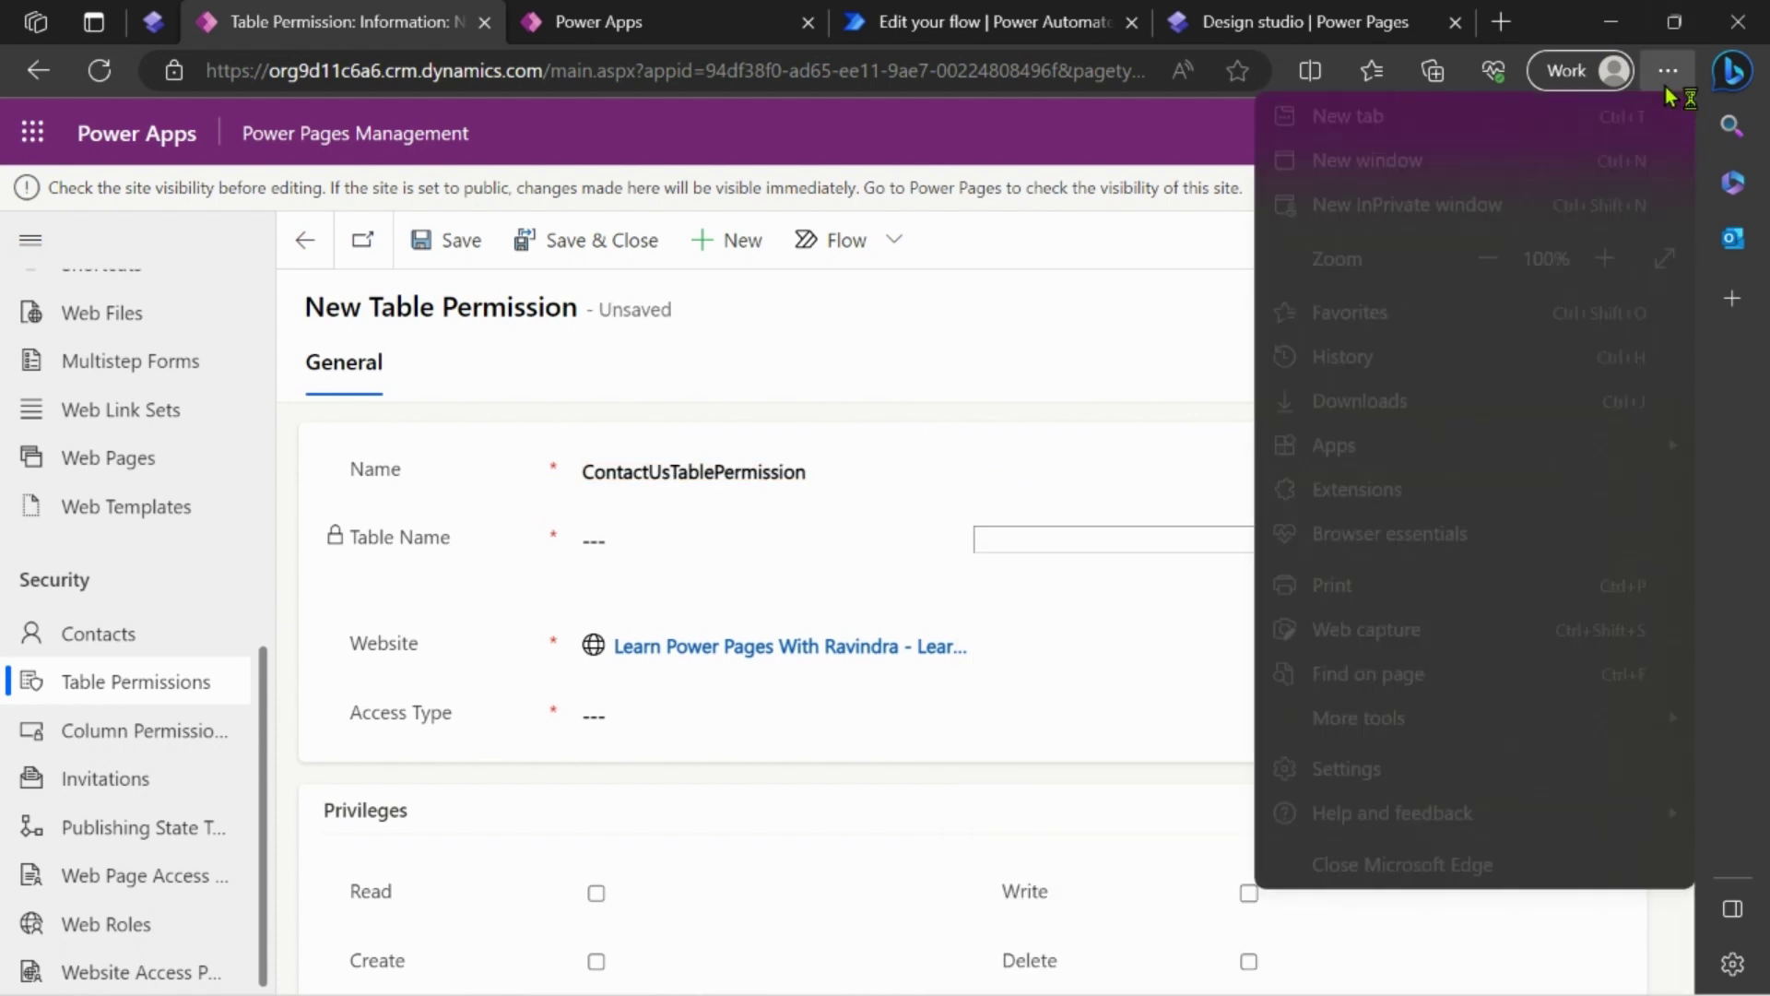
left_click(1664, 257)
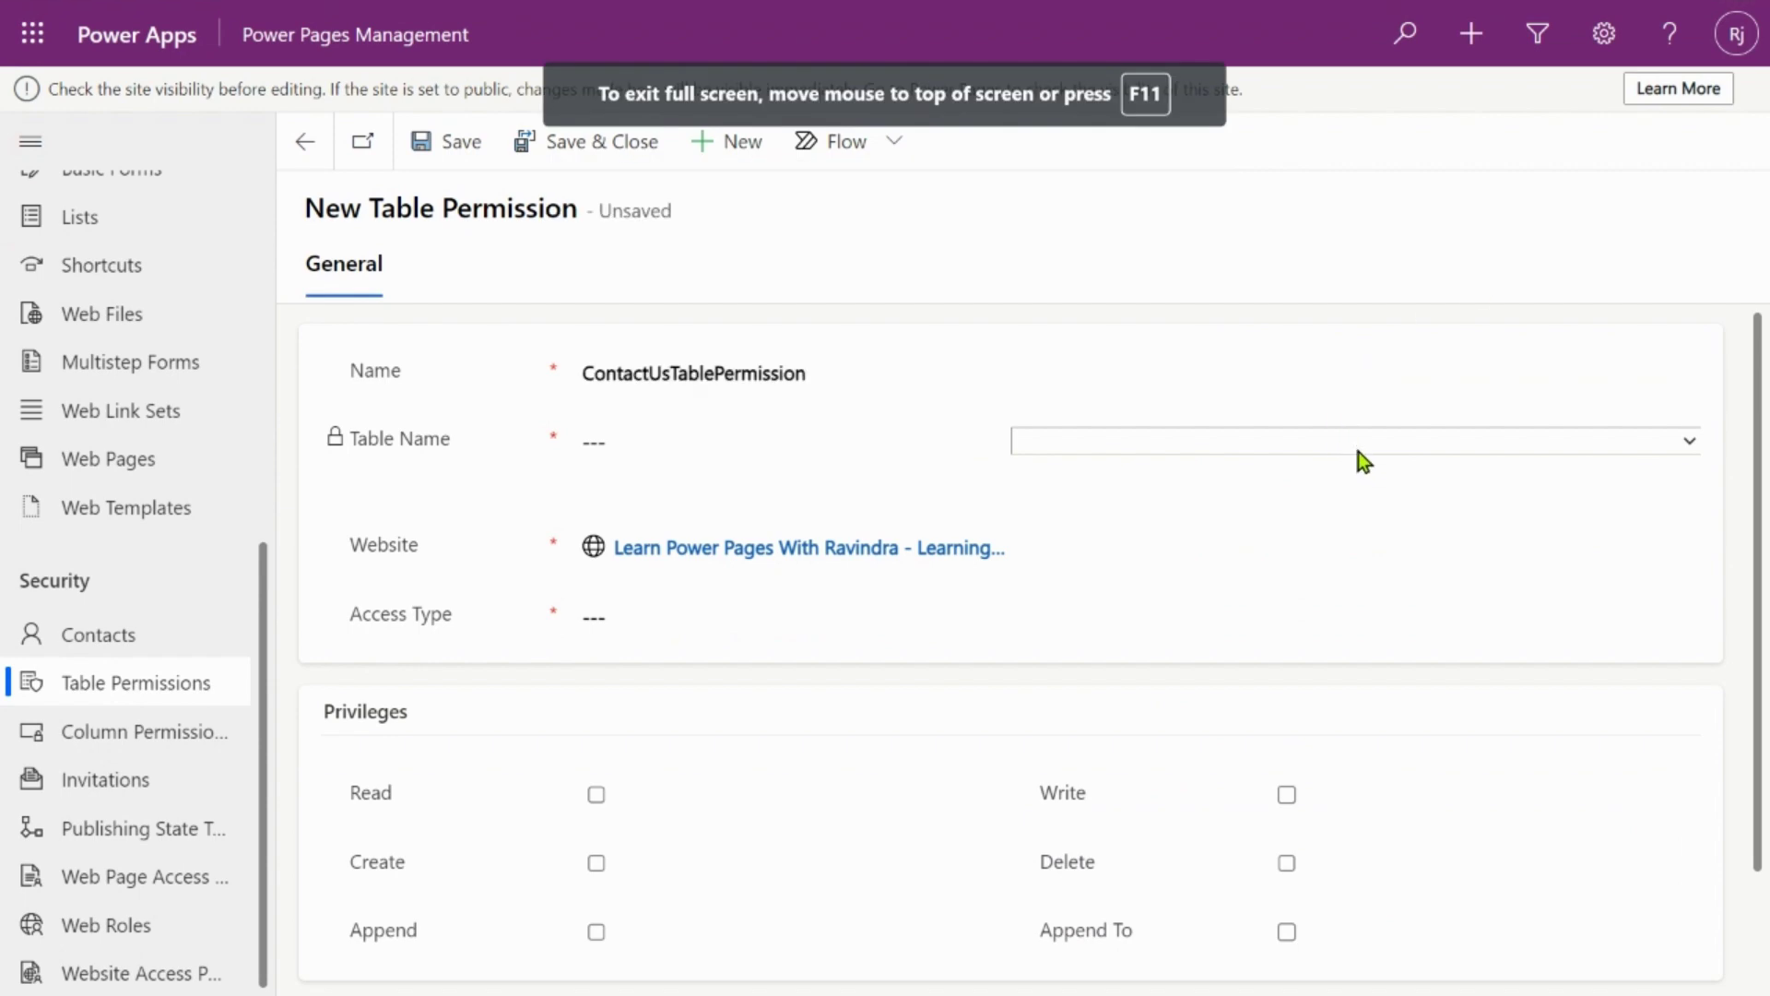
left_click(1358, 452)
scroll(1250, 701, "down", 10)
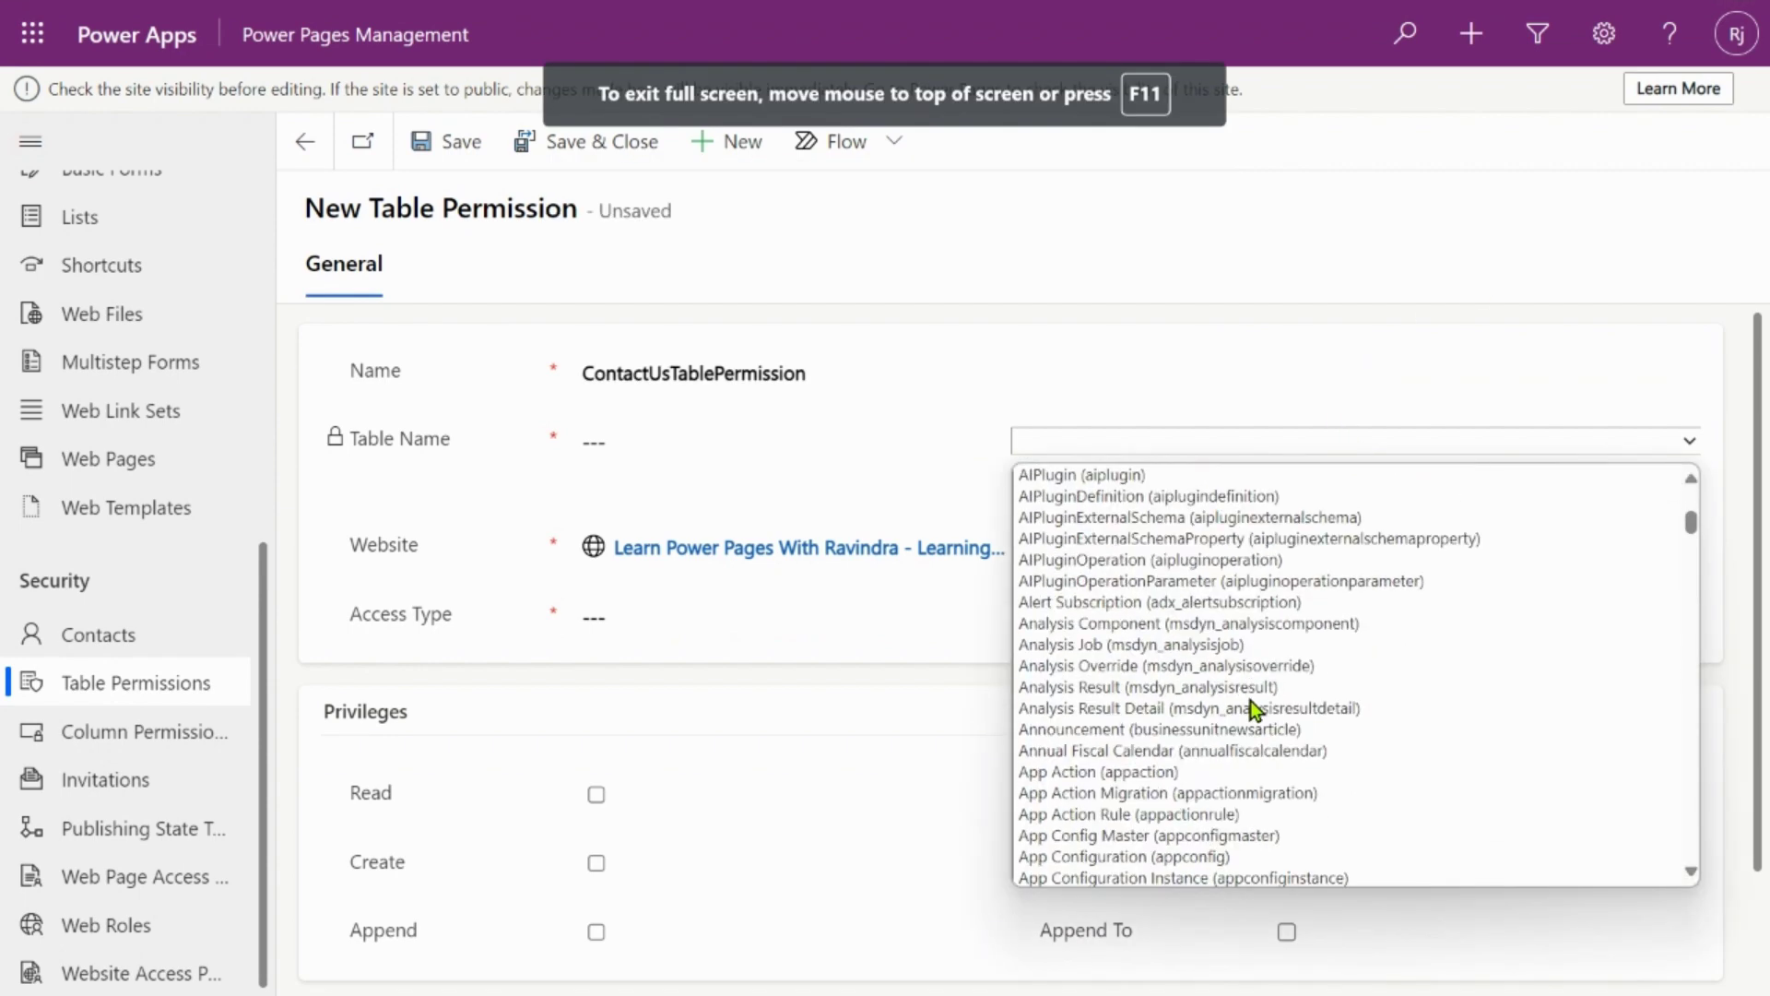
scroll(1250, 708, "down", 15)
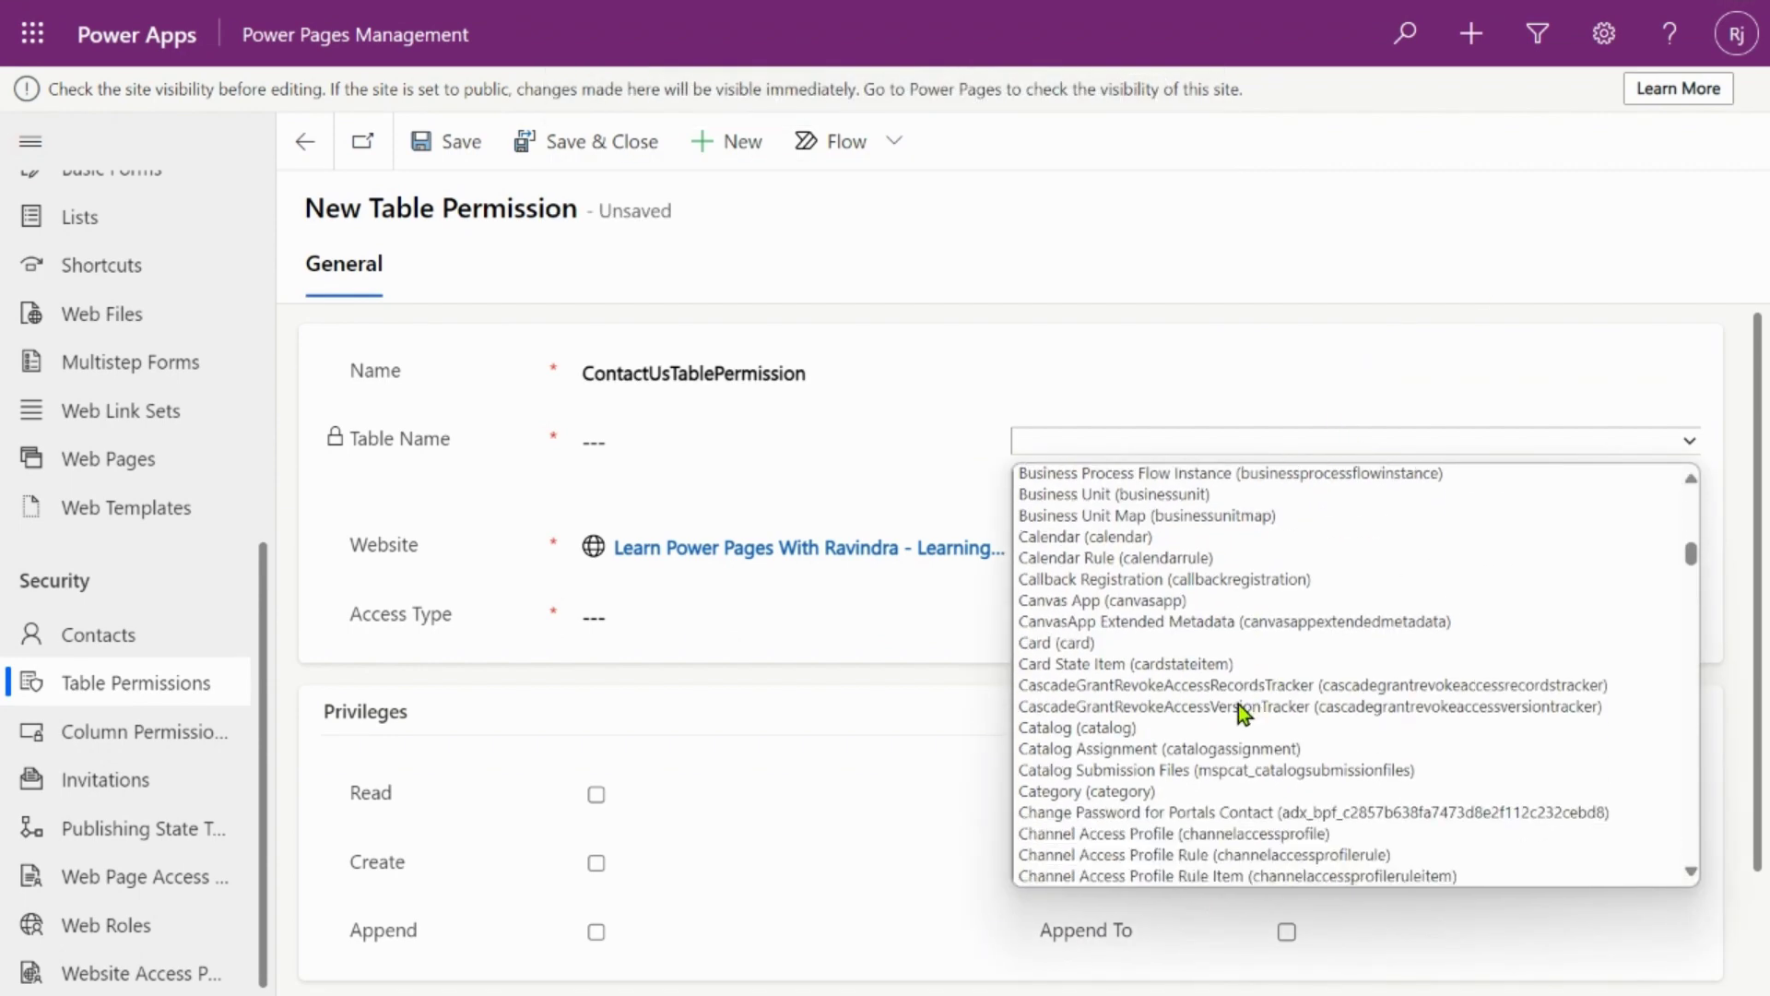
scroll(1109, 717, "down", 3)
scroll(1113, 726, "down", 10)
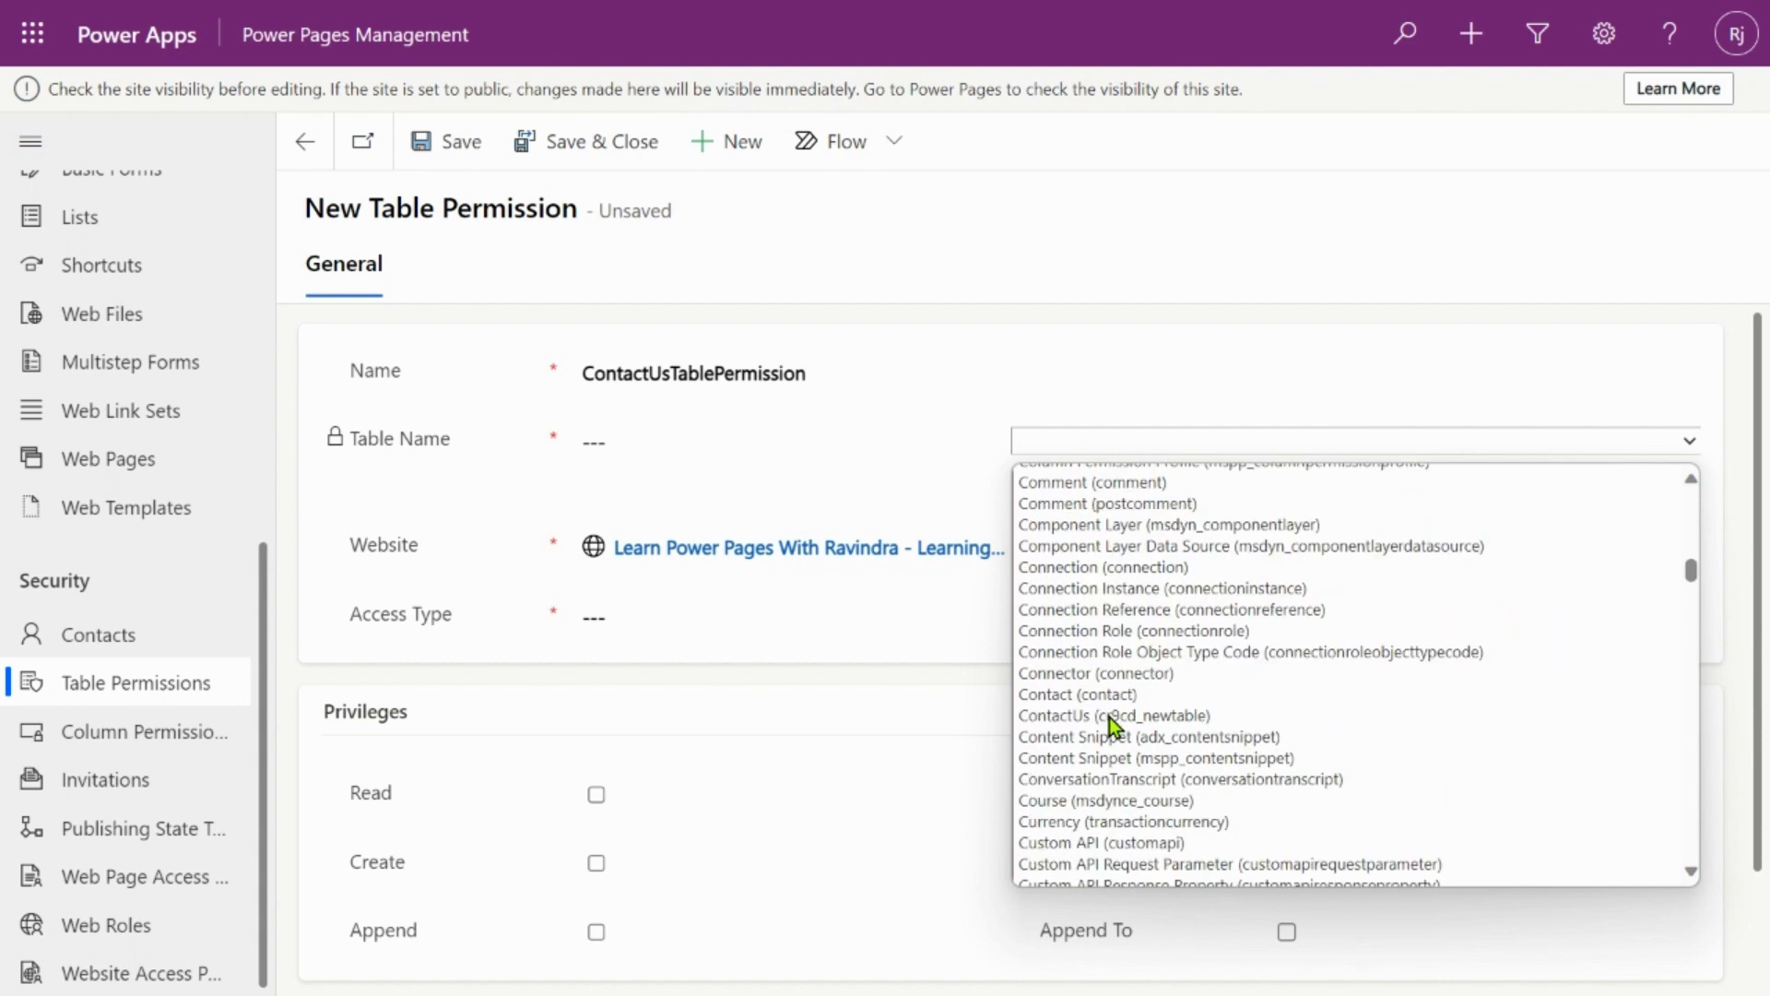
scroll(1113, 727, "up", 4)
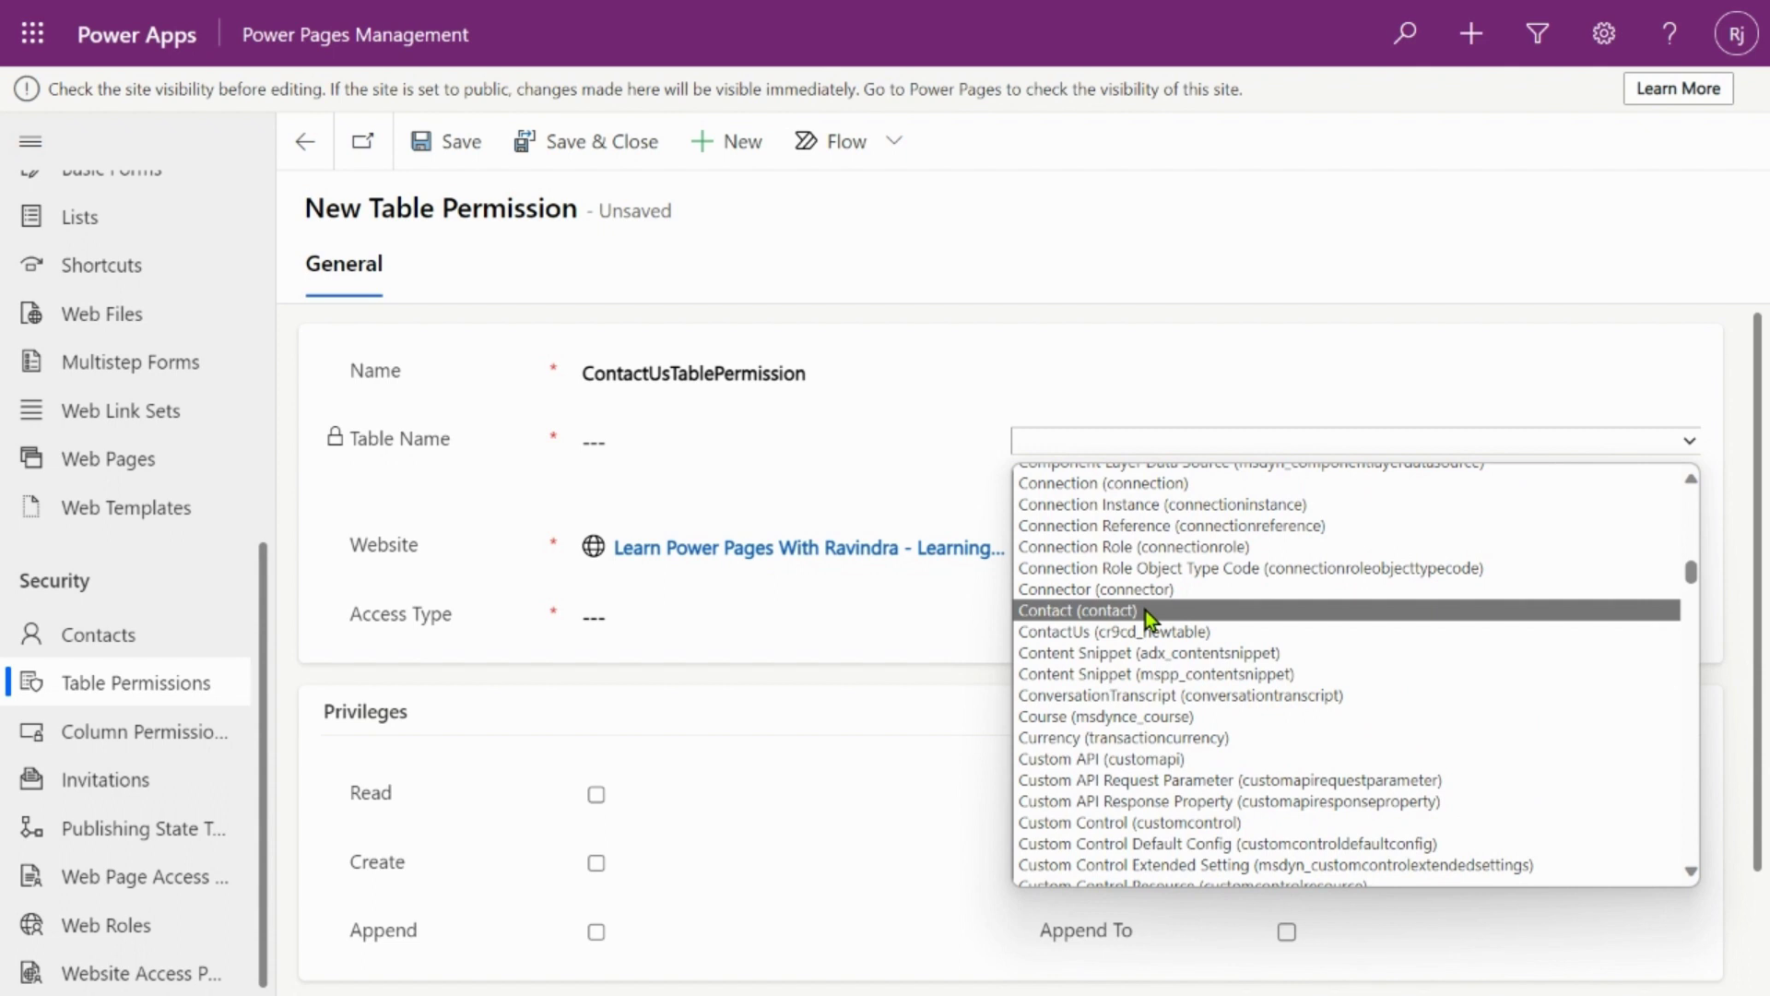
Step: Choose the ContactUs table, keep Global access type, and grant the Read privilege
left_click(1204, 634)
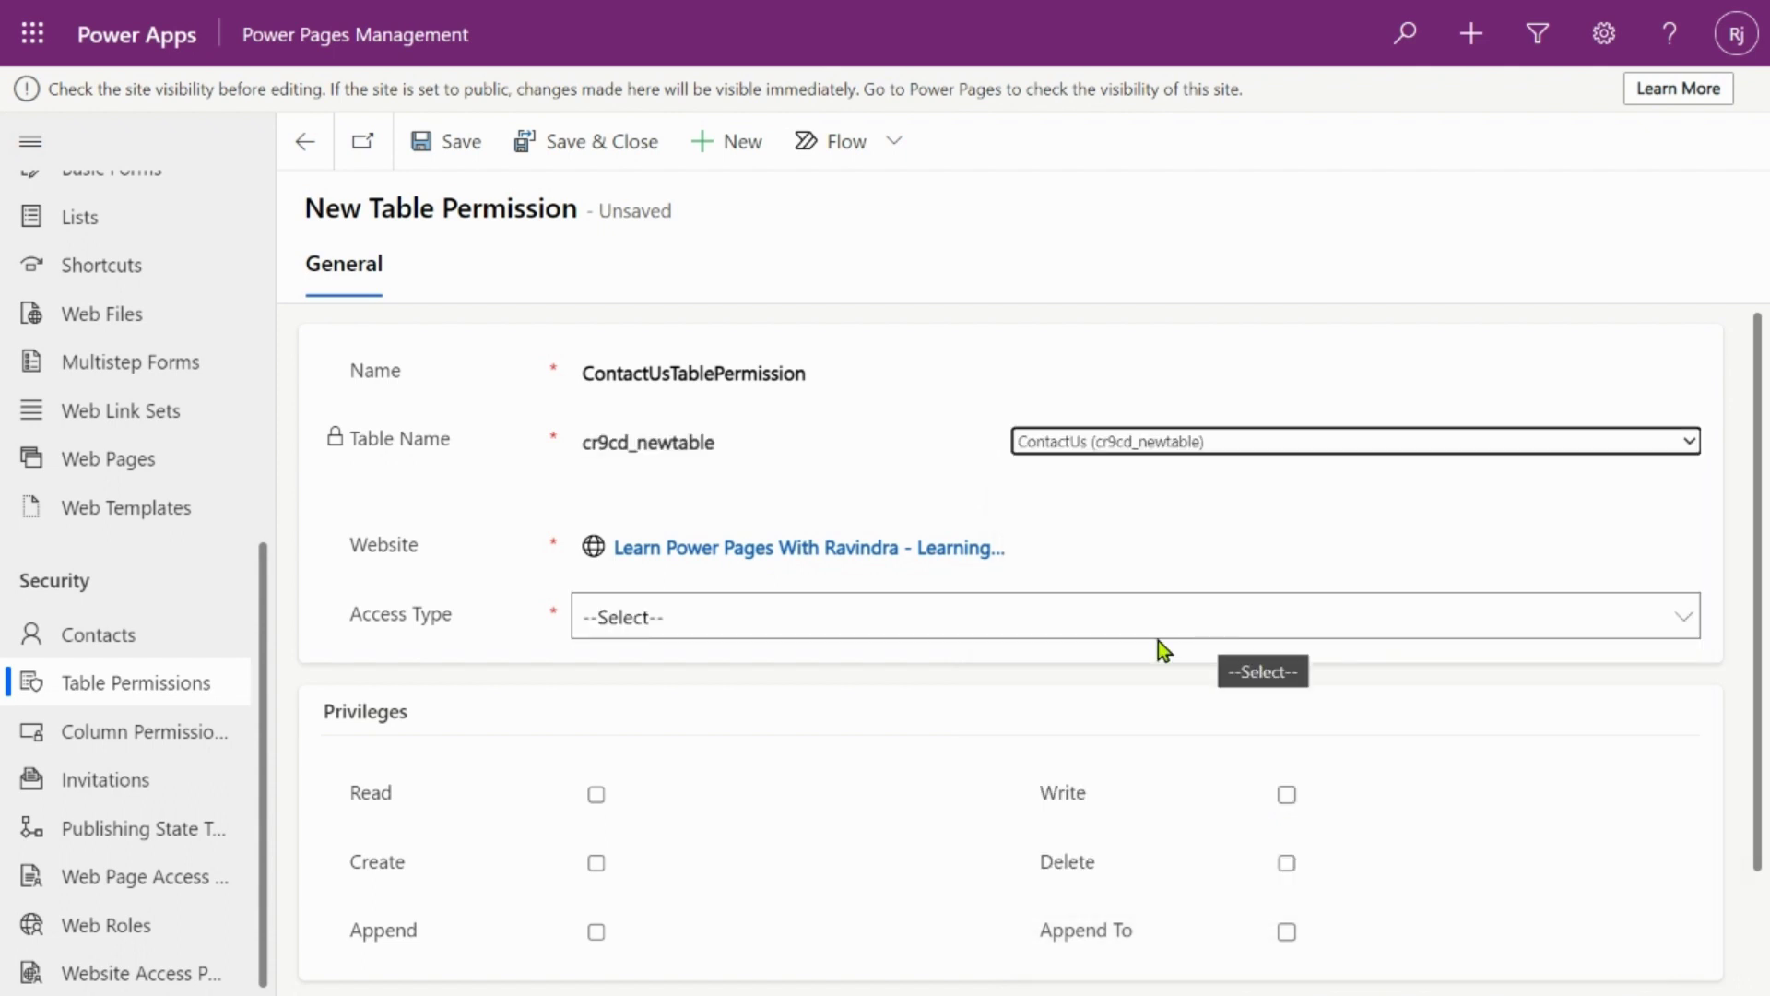
left_click(876, 618)
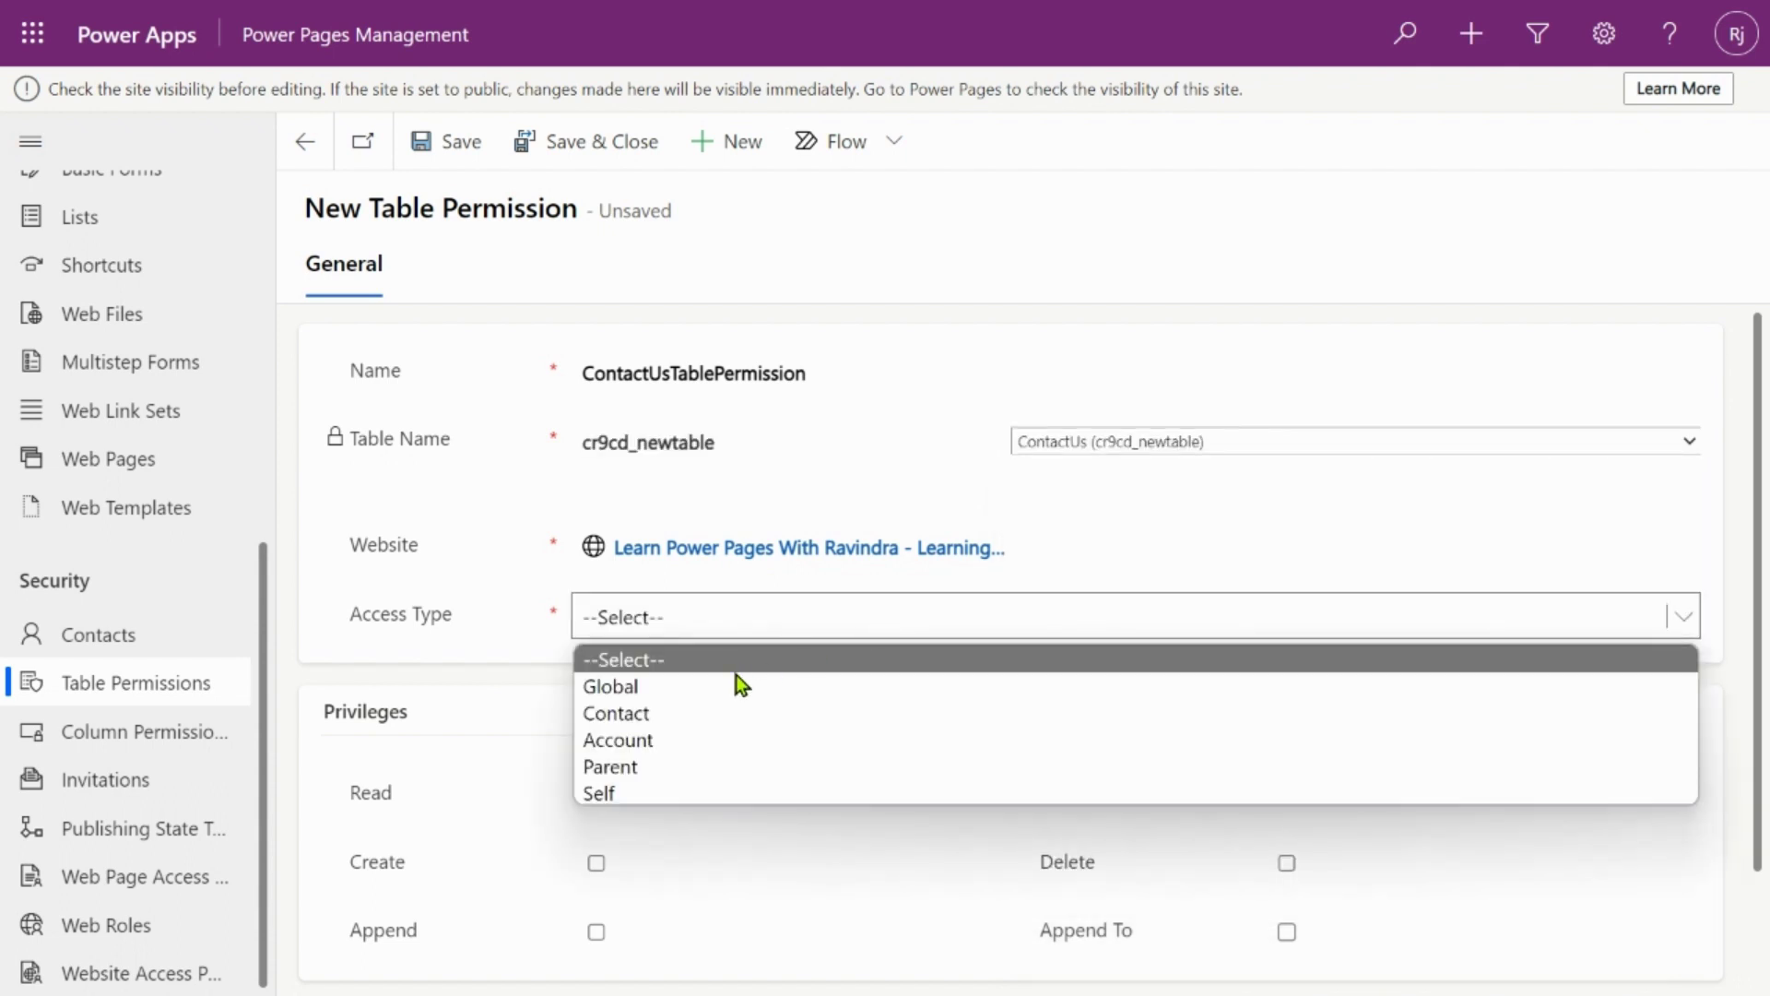
left_click(684, 695)
scroll(684, 695, "down", 2)
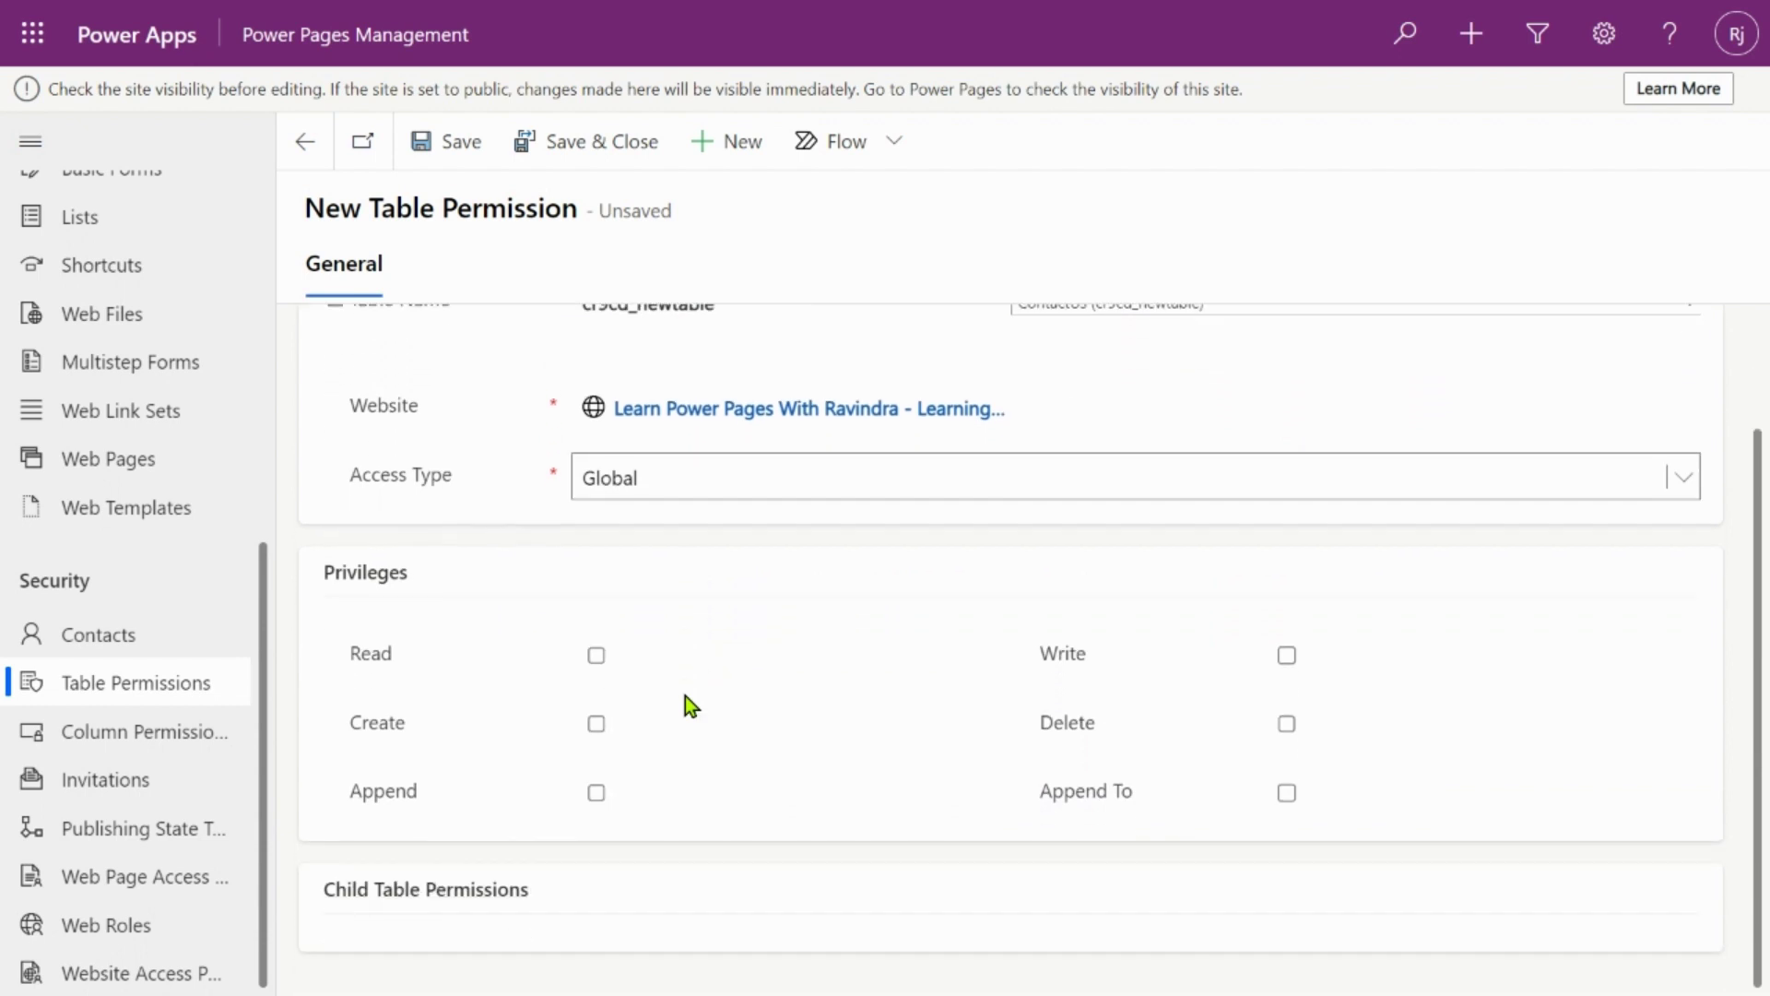
left_click(598, 657)
scroll(762, 524, "up", 2)
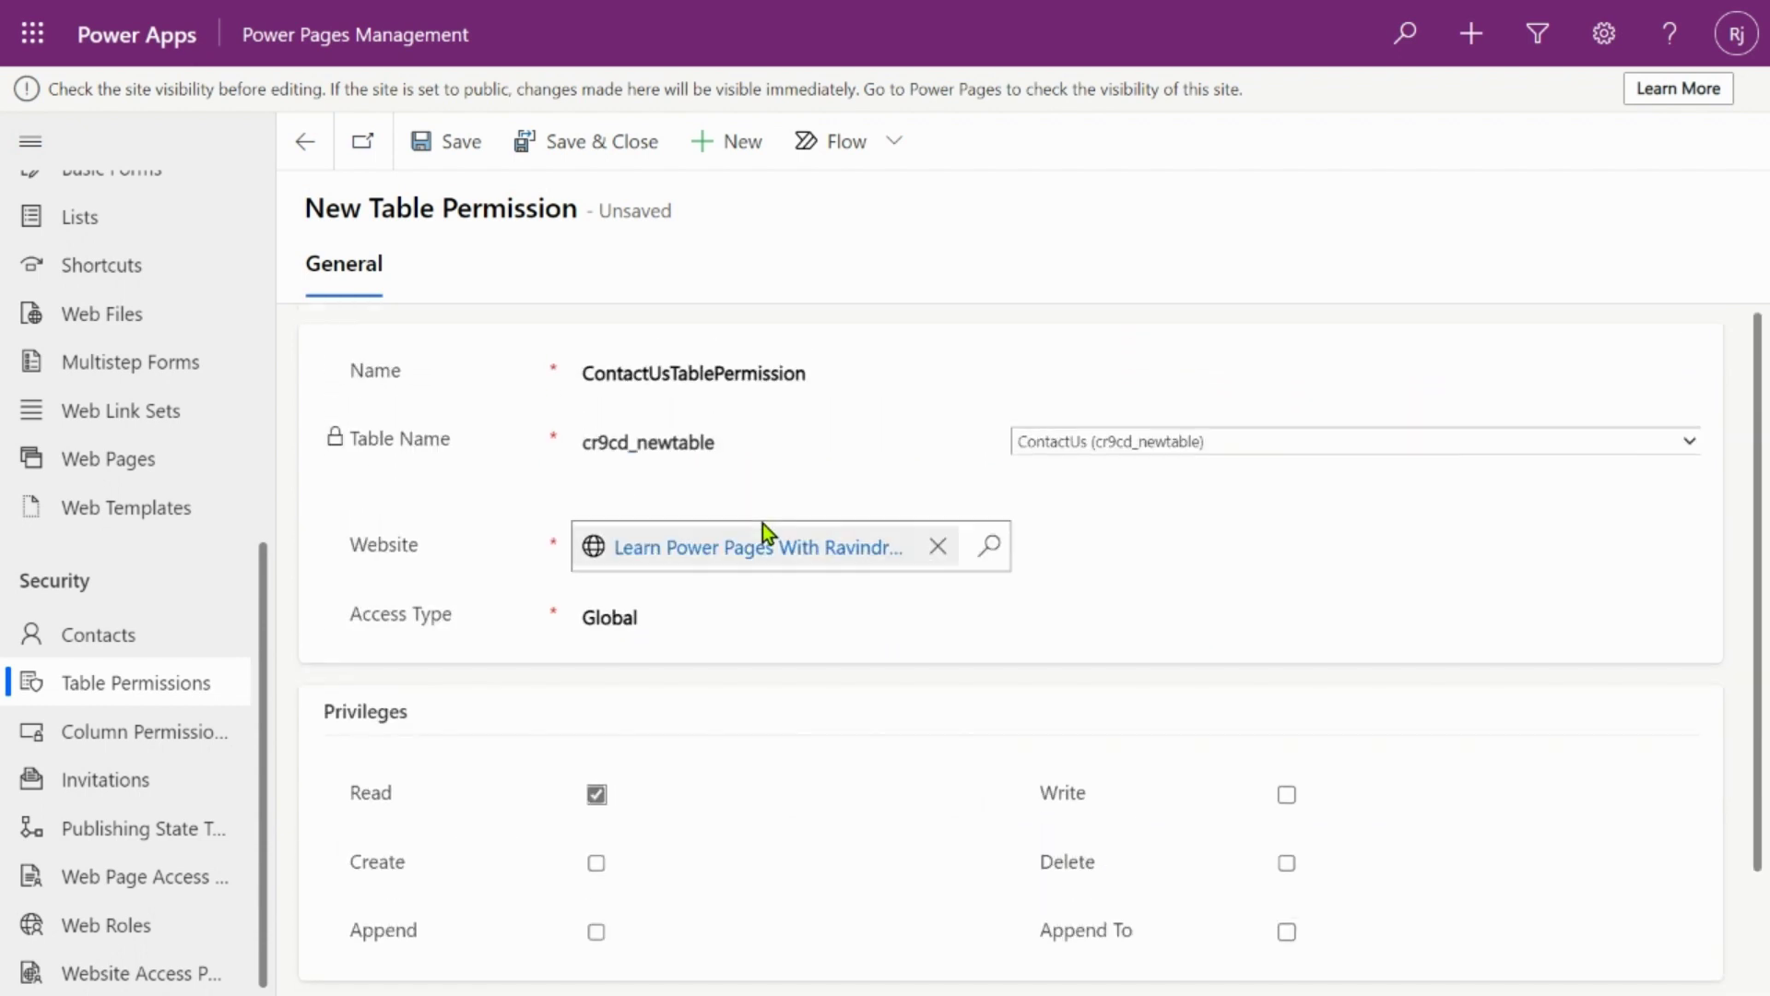
left_click(752, 621)
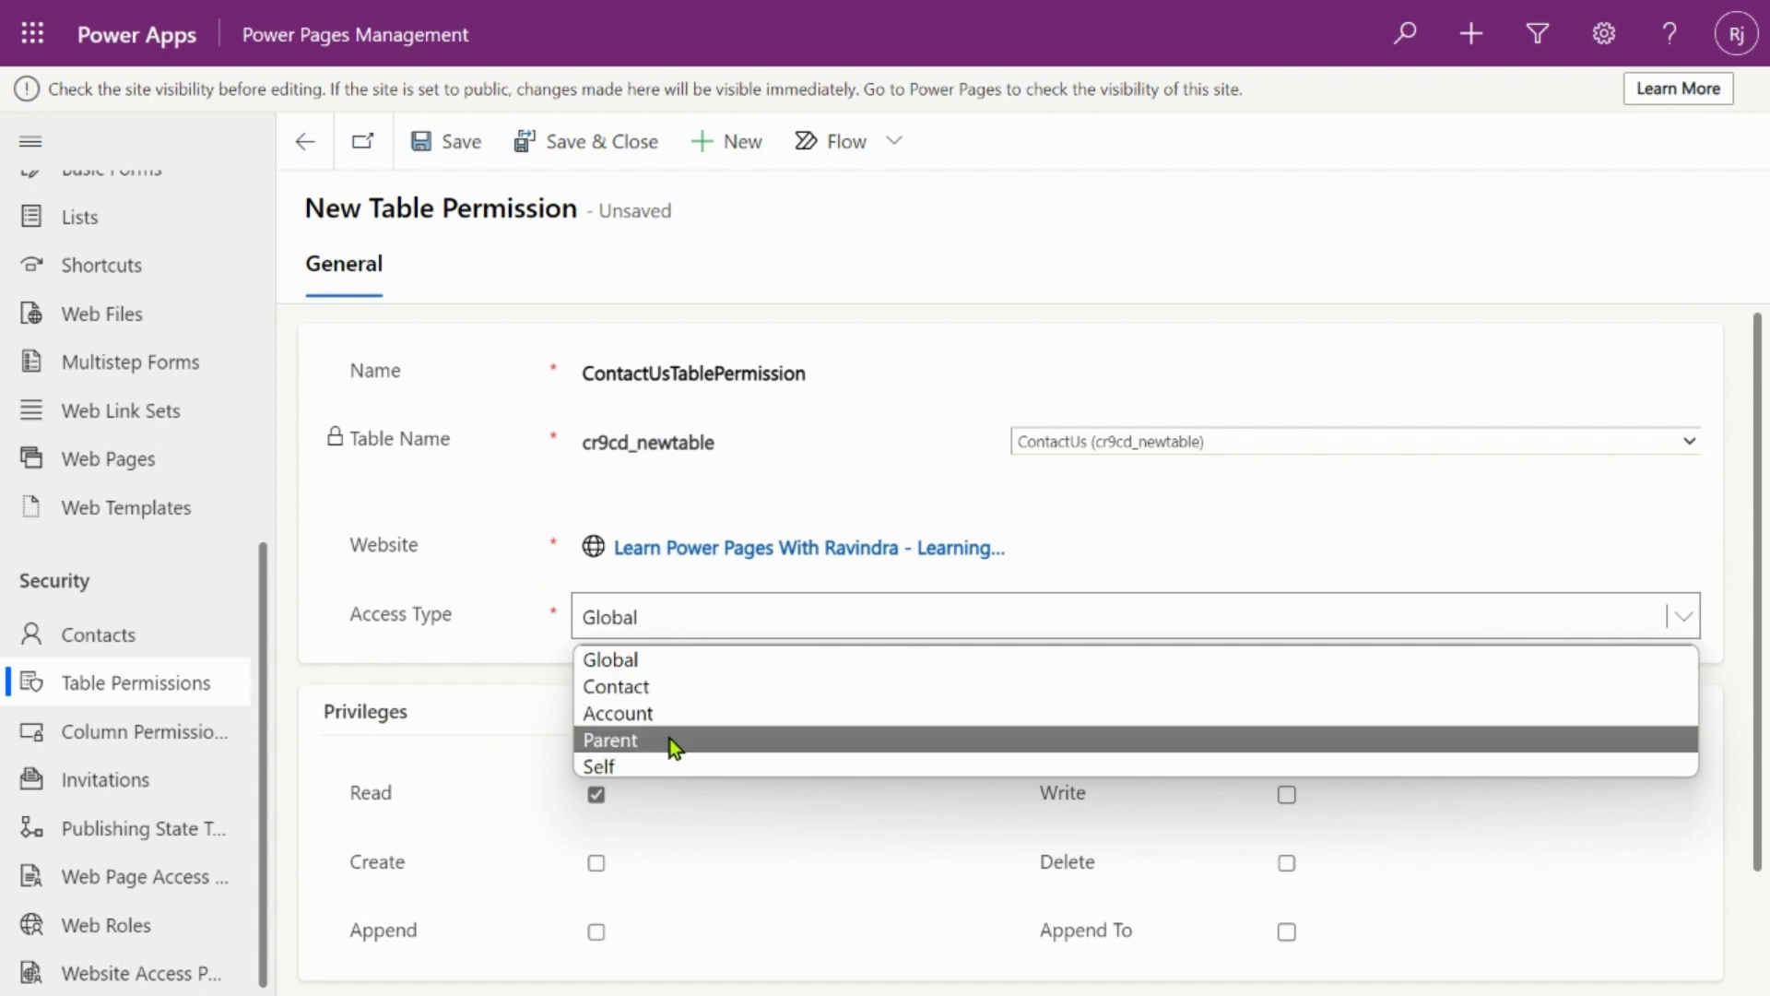
left_click(744, 627)
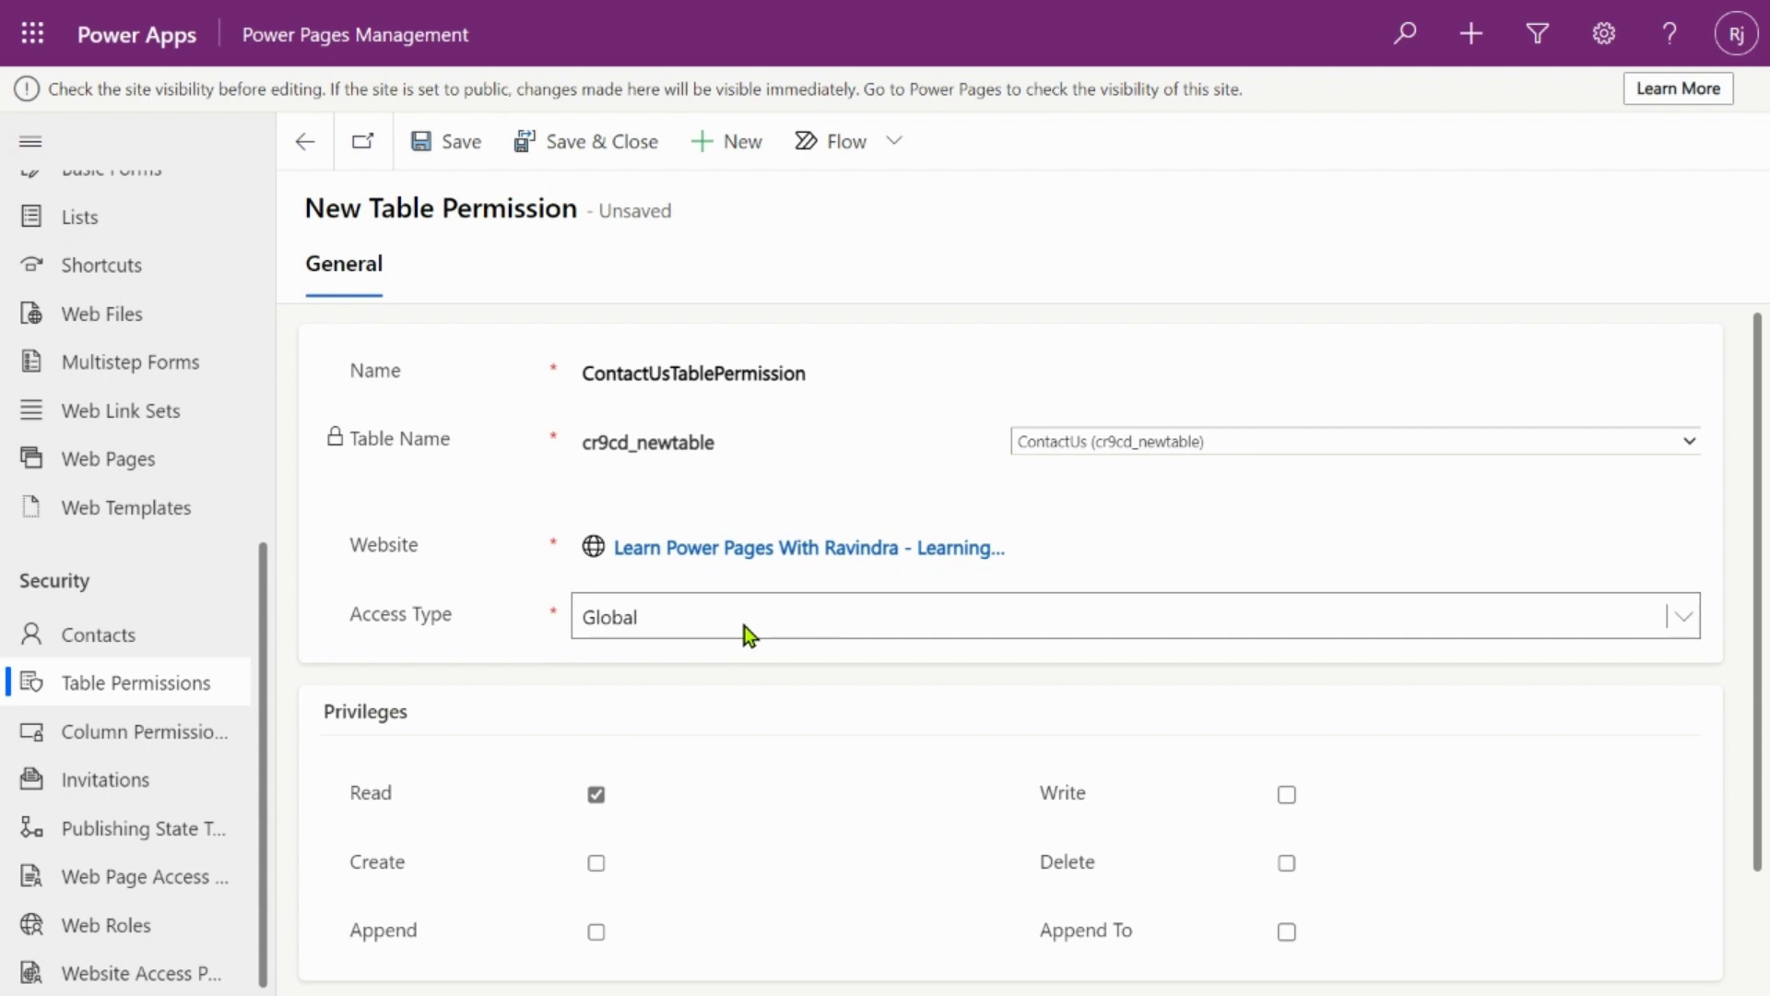
Step: Grant the Create, Write and Delete privileges as well
scroll(690, 712, "down", 2)
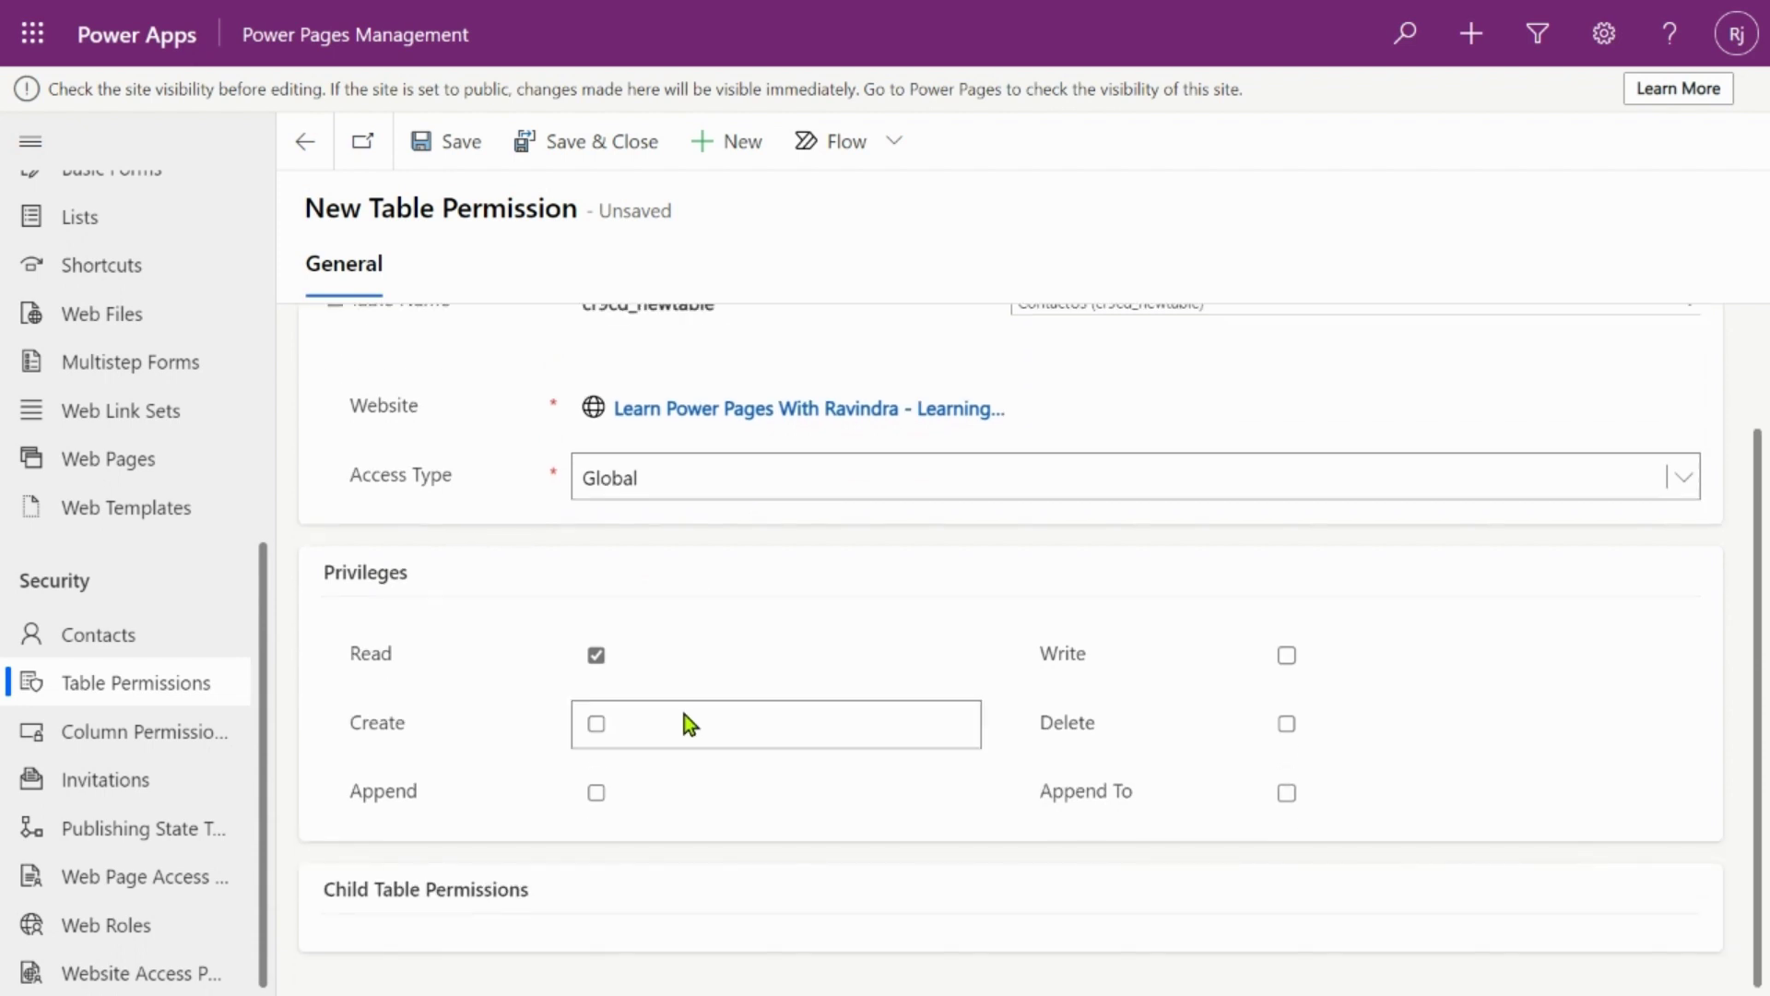
left_click(600, 726)
left_click(1283, 656)
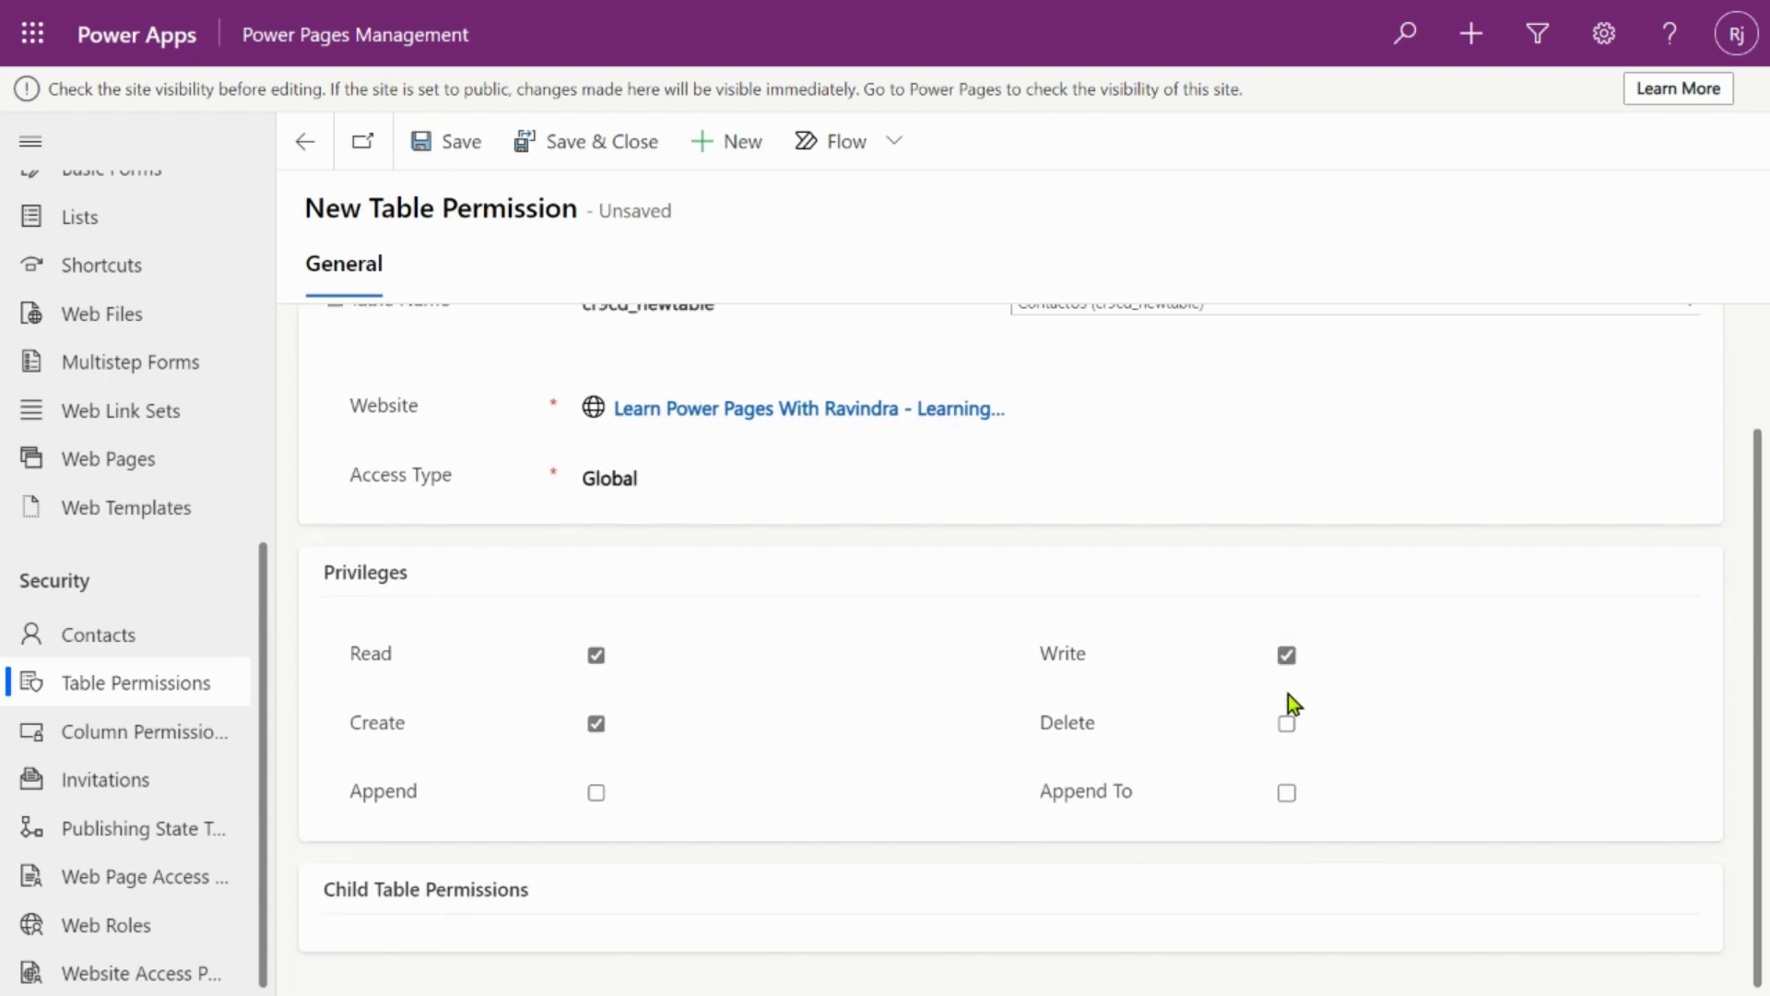
left_click(1289, 728)
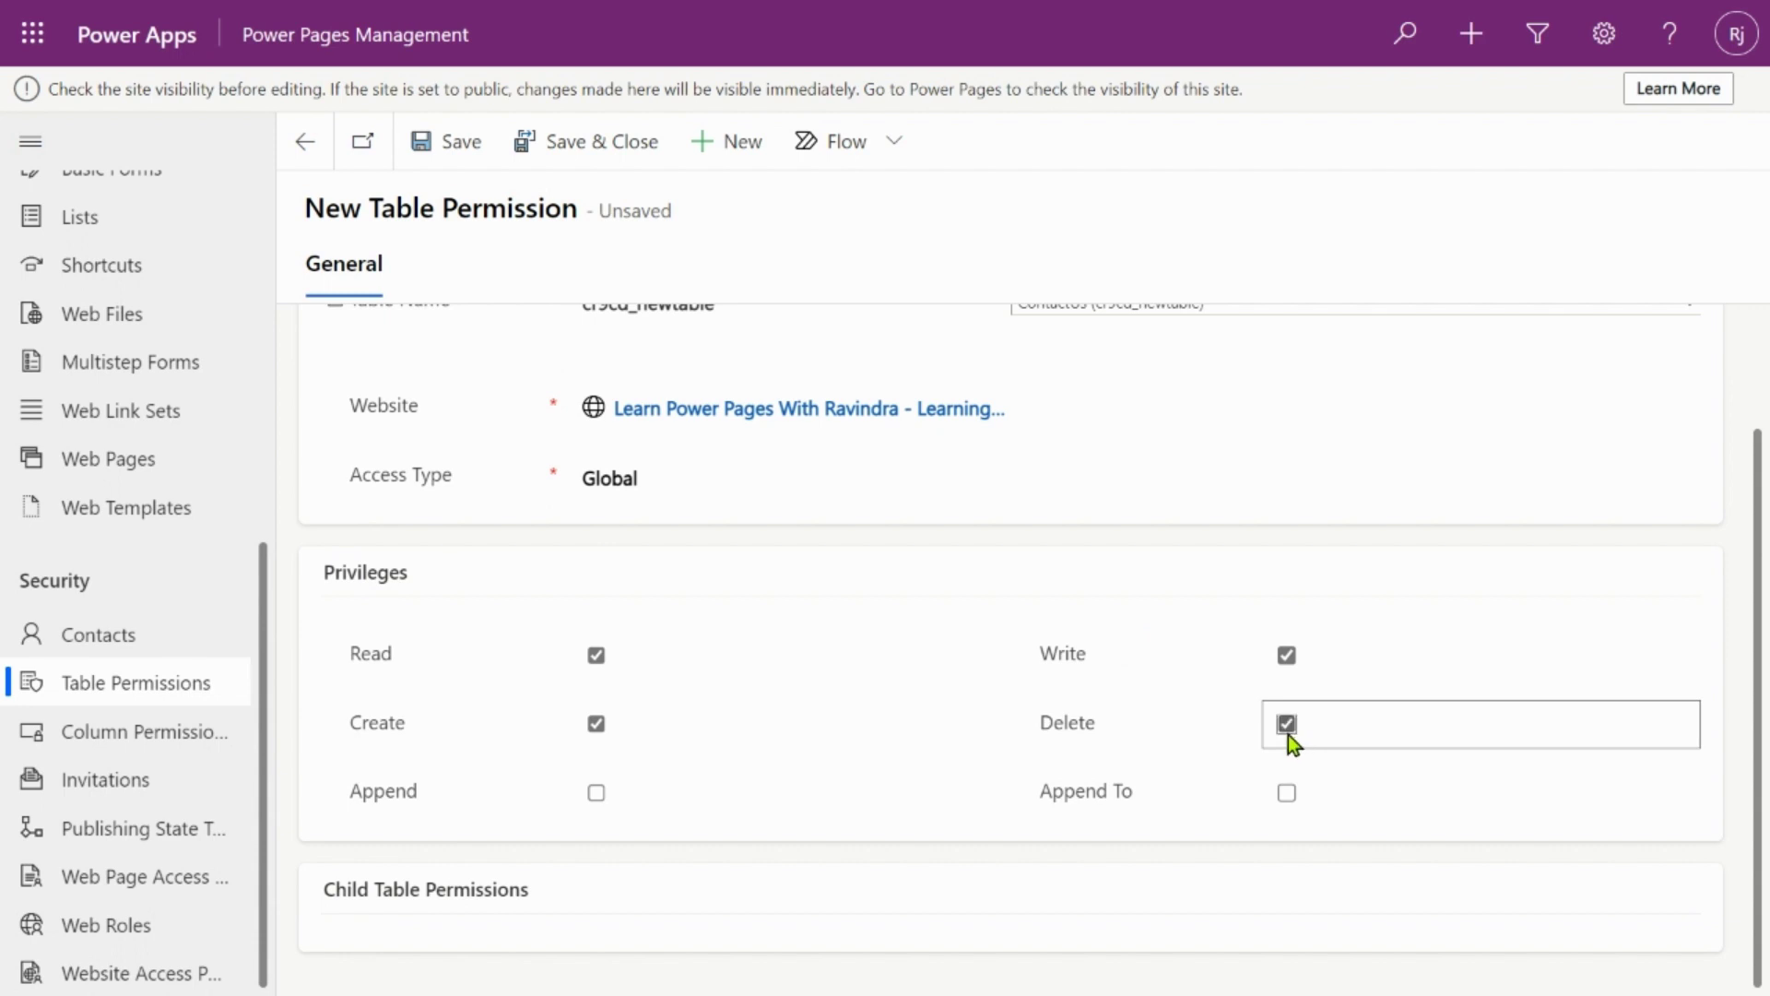
scroll(770, 728, "up", 3)
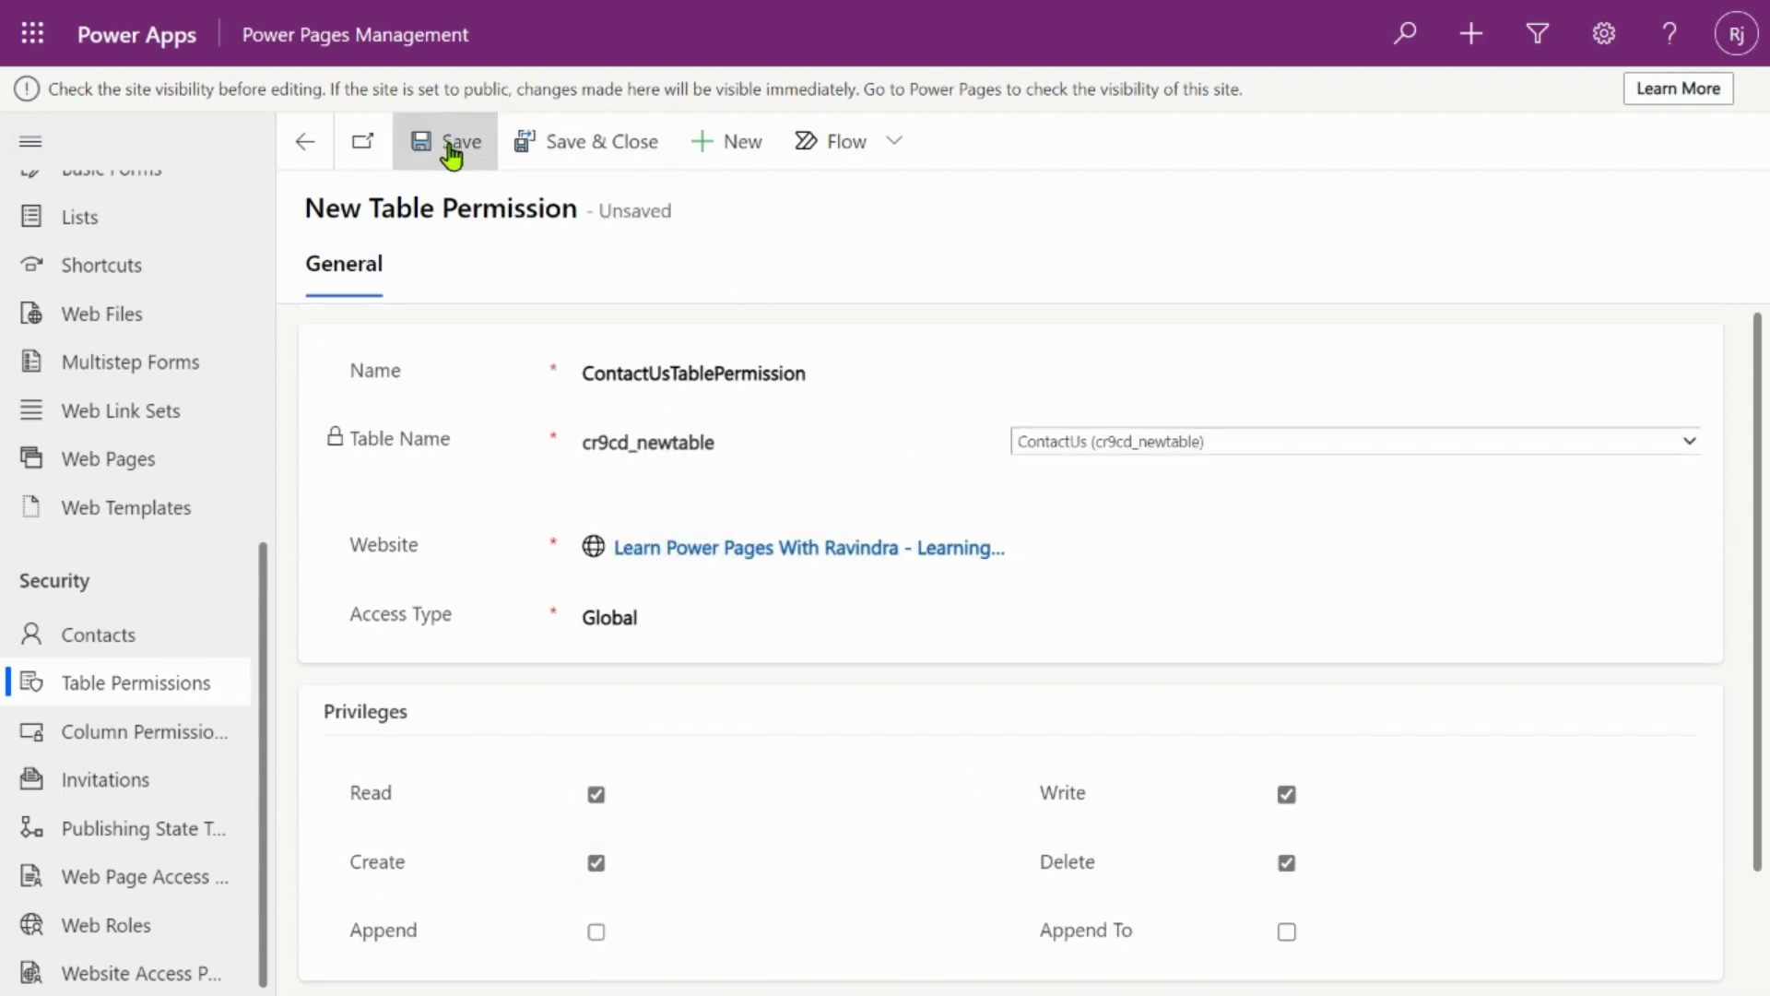
Step: Save ContactUsTablePermission and scroll down to its Web Roles section
left_click(452, 148)
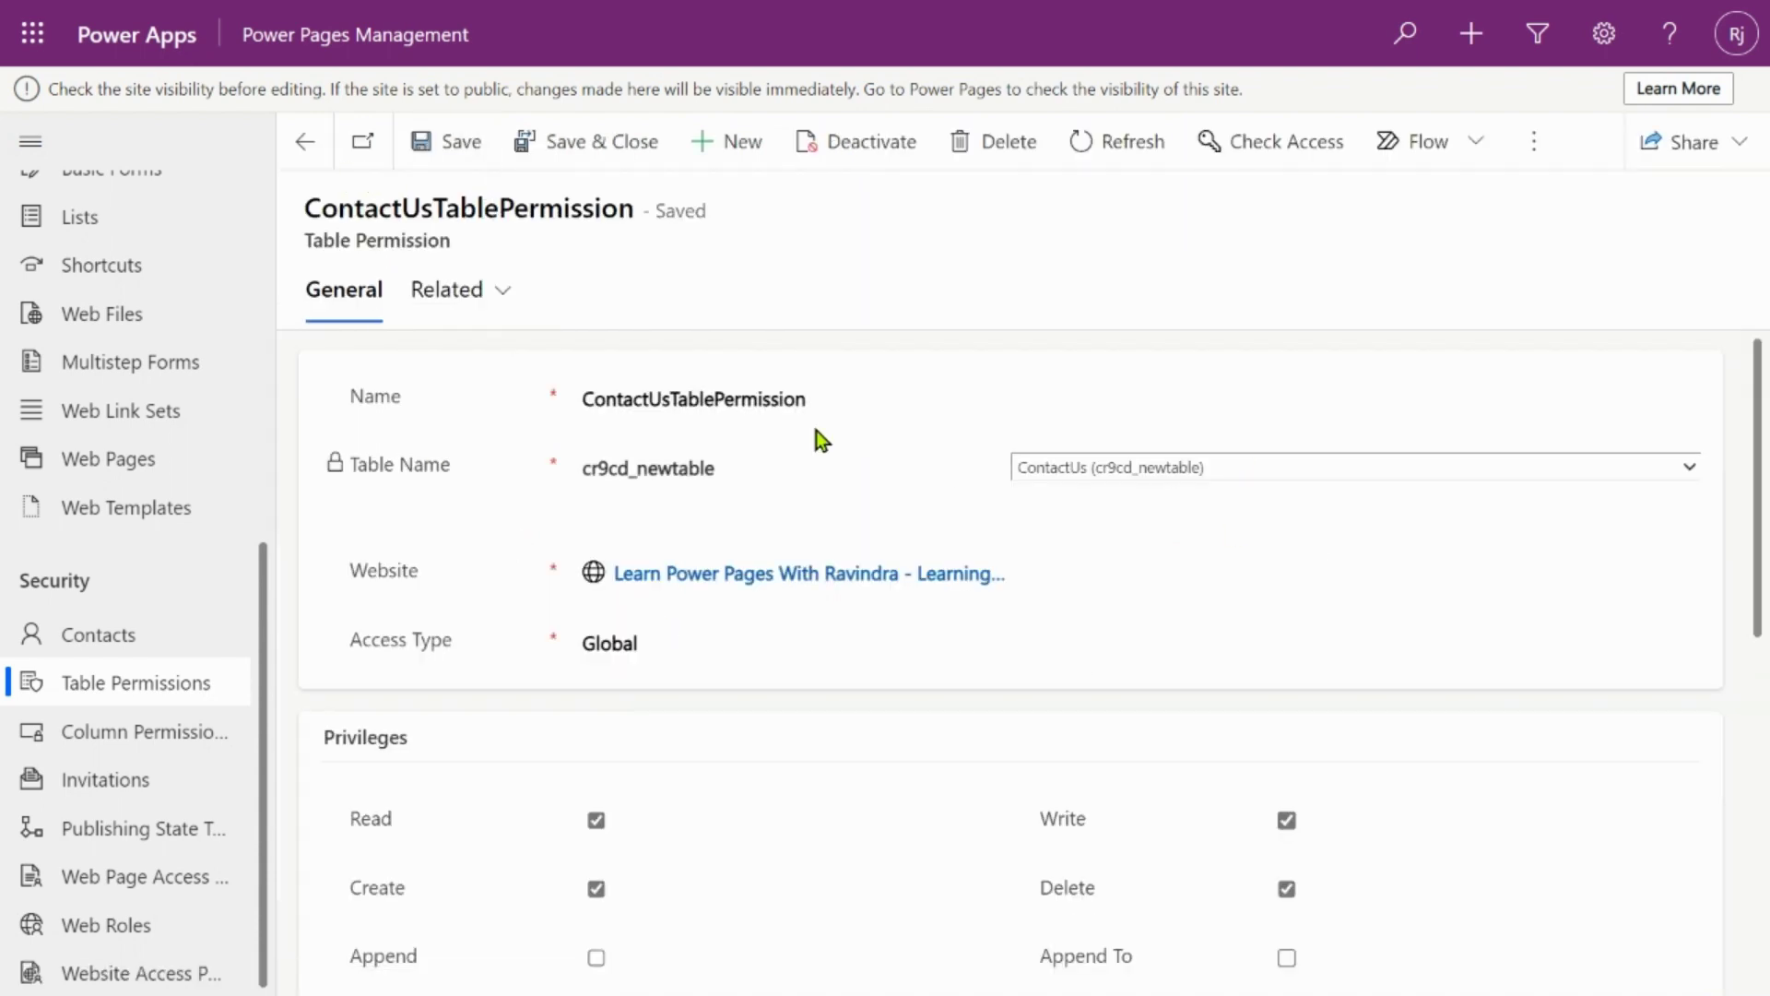
scroll(816, 439, "down", 8)
scroll(624, 443, "up", 1)
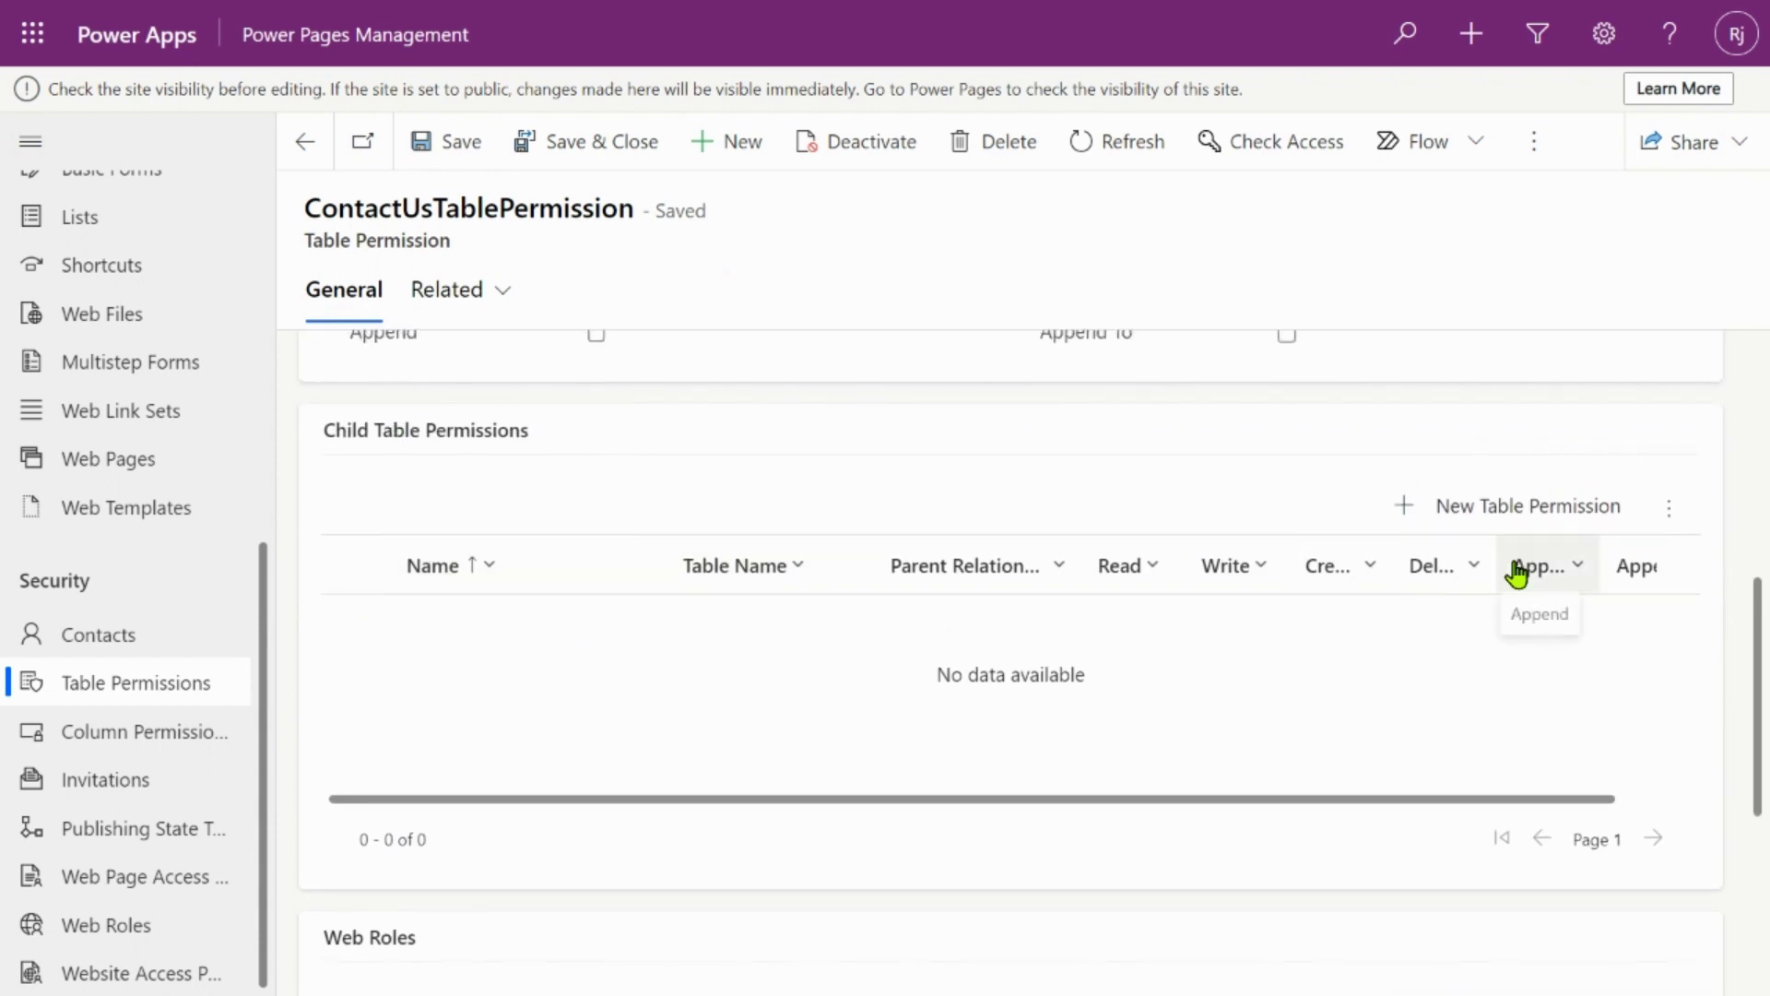
scroll(1514, 564, "down", 1)
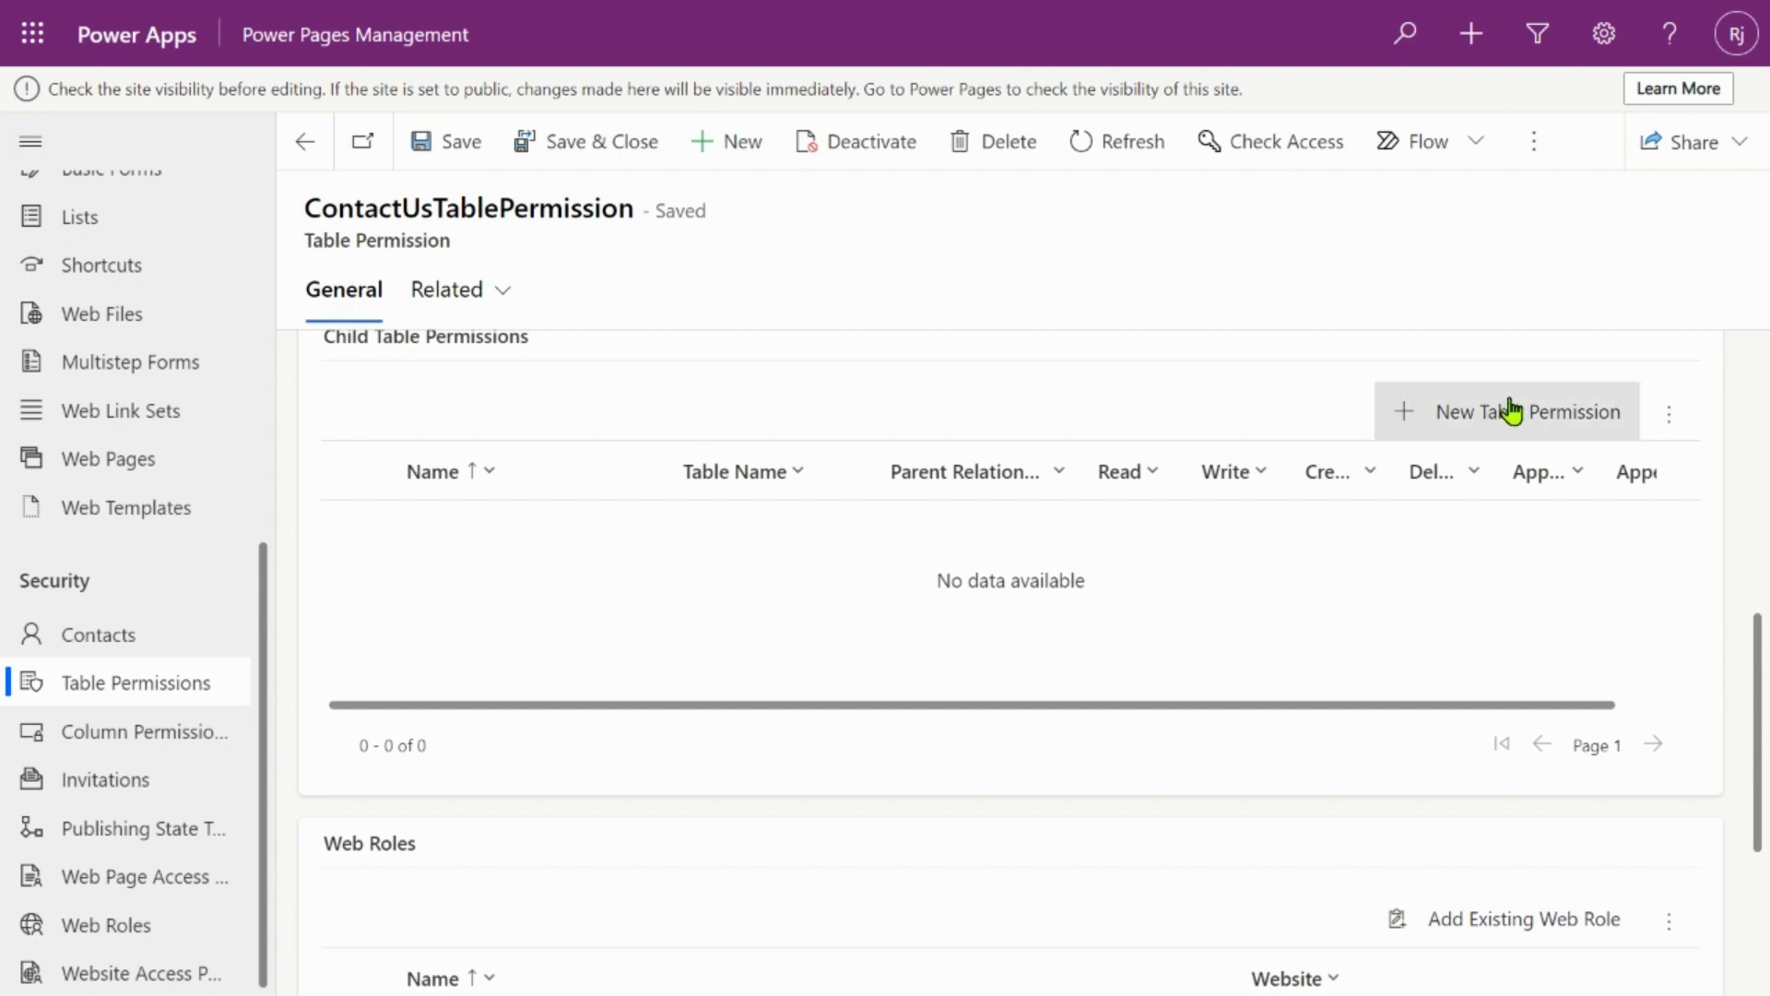
scroll(1272, 581, "down", 1)
scroll(1268, 573, "down", 2)
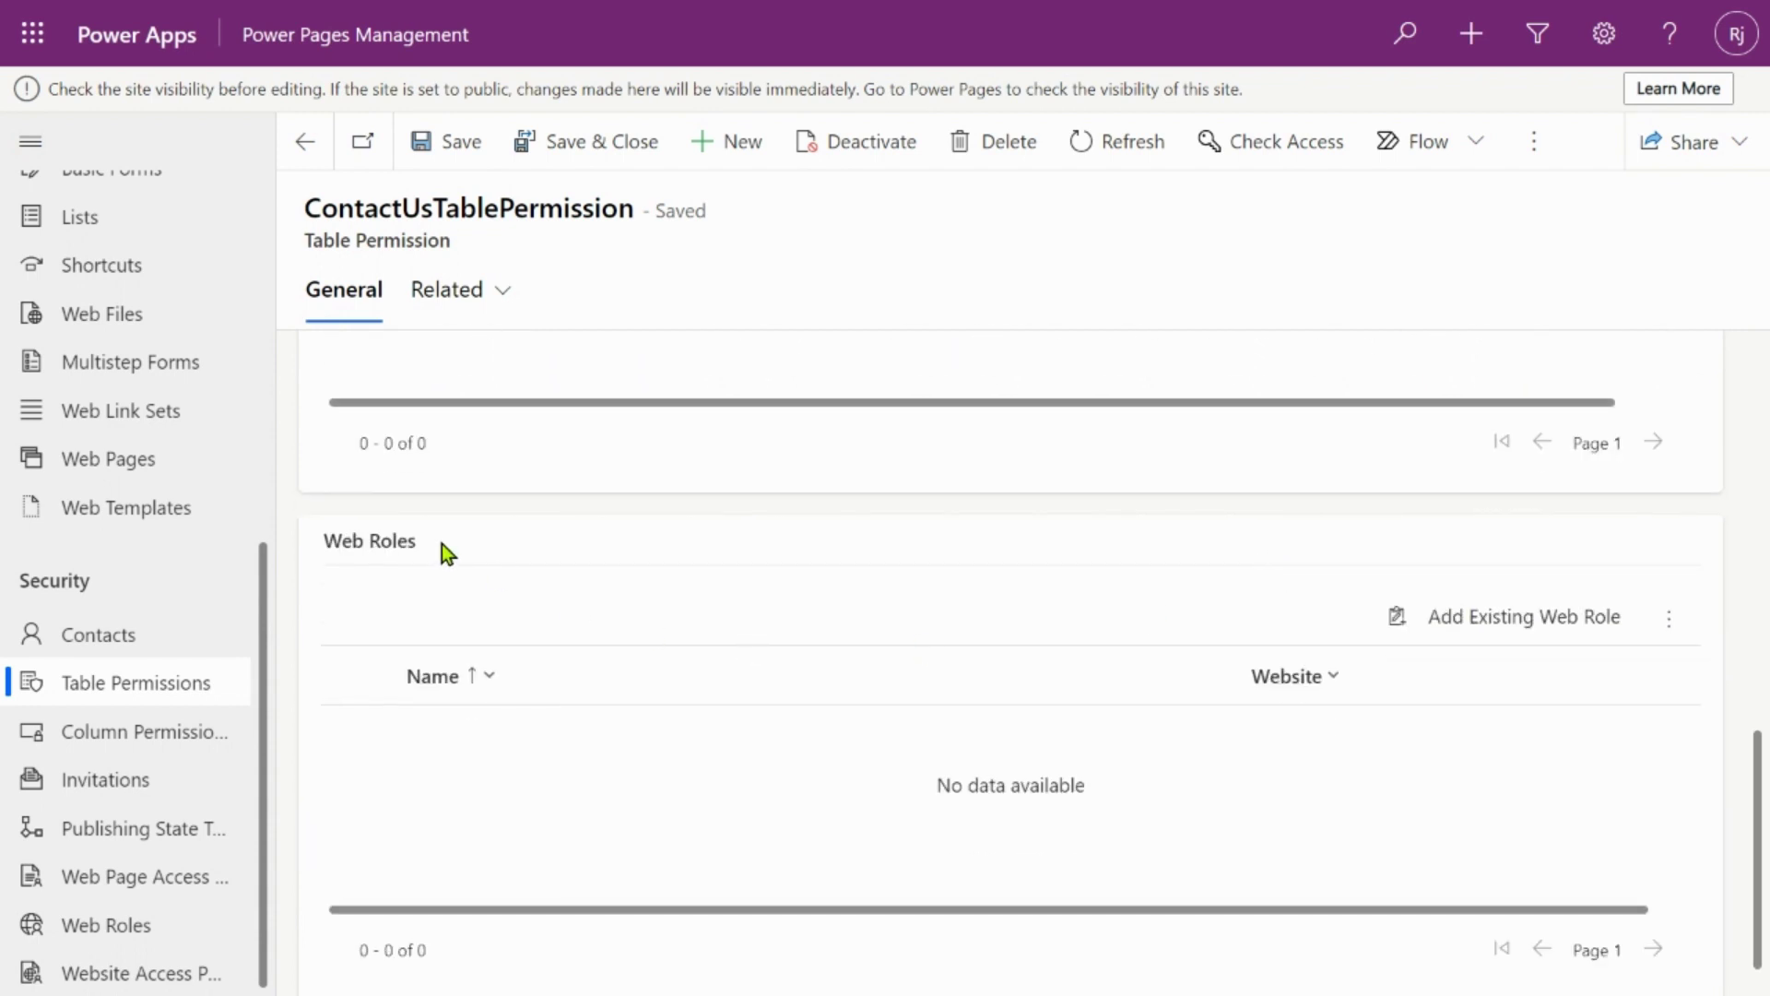
scroll(1102, 527, "down", 1)
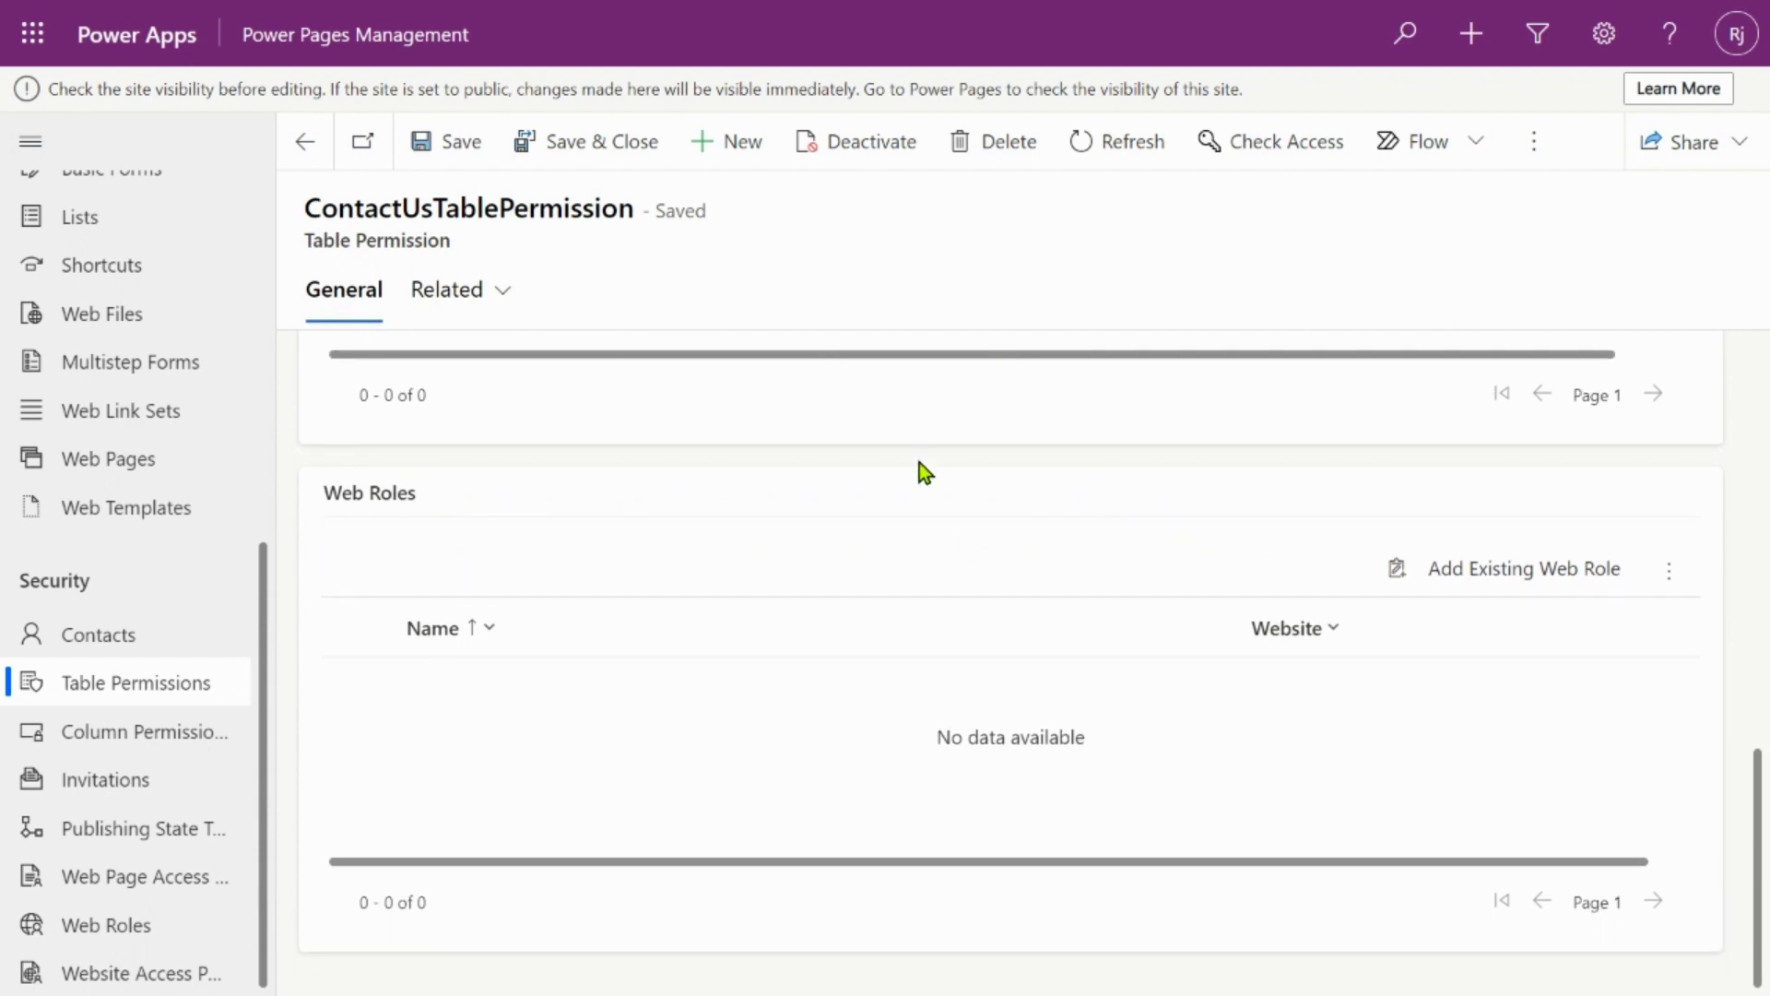
Step: From the web role lookup, create a new Web Roles record and expand its form to full screen
left_click(1519, 584)
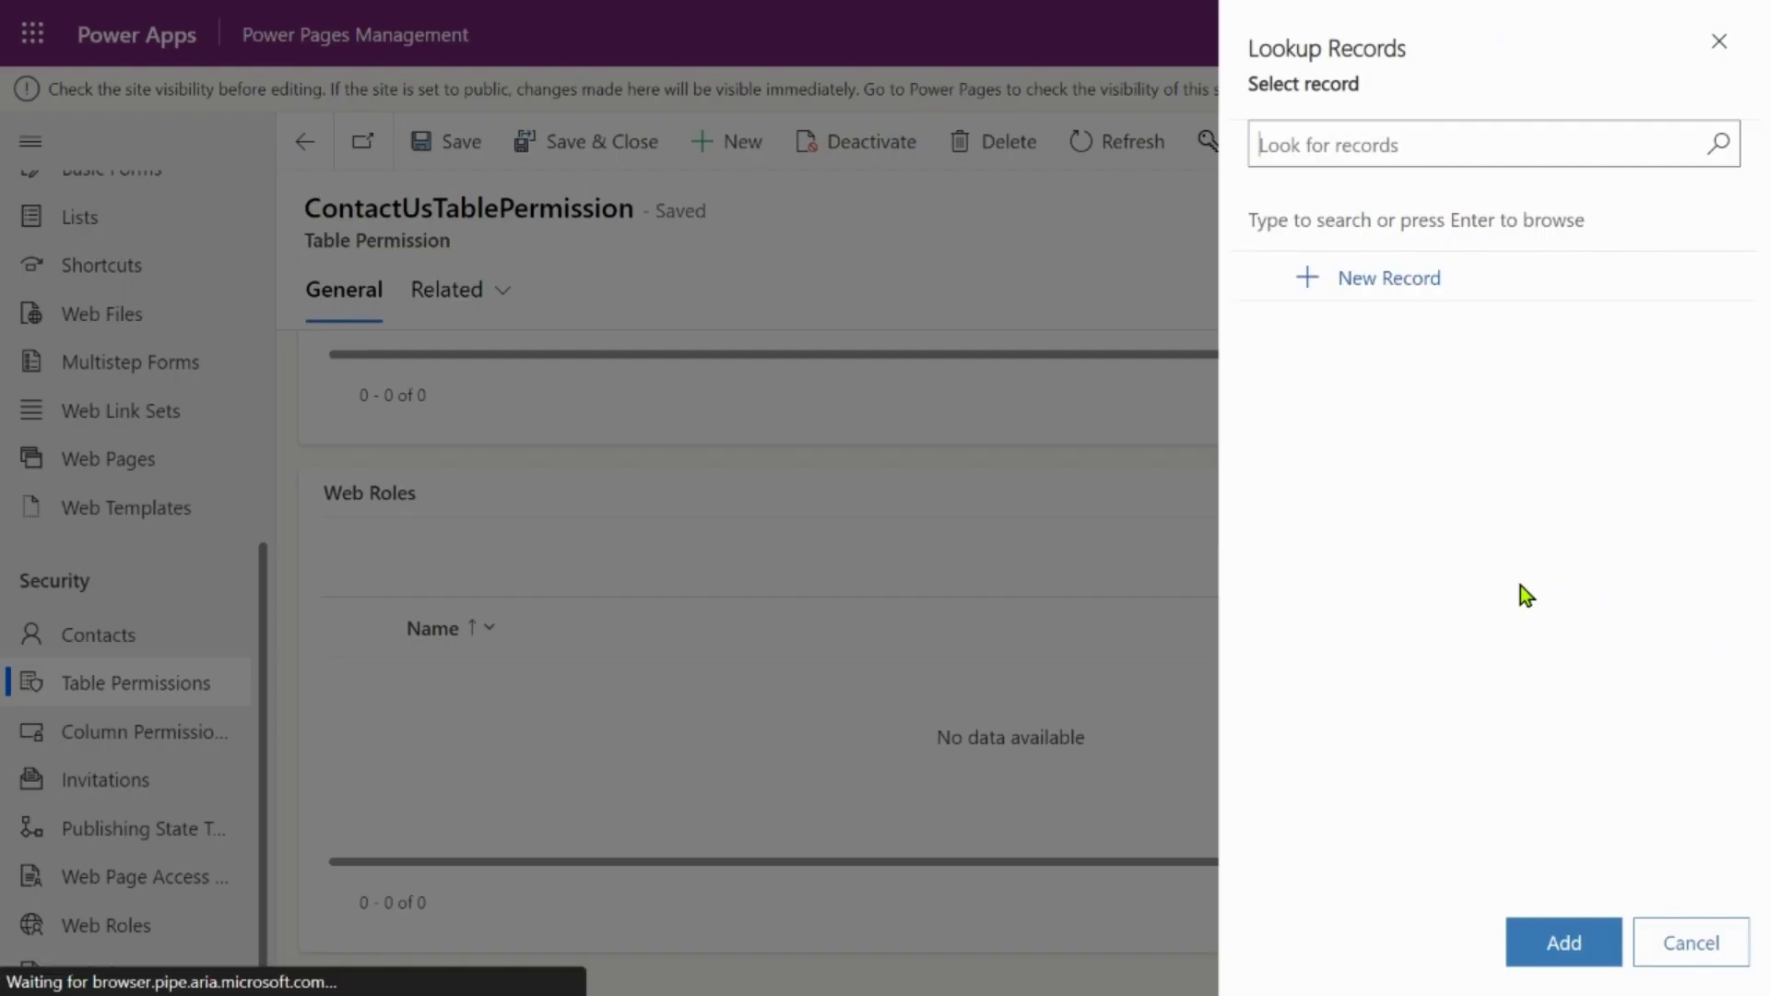
left_click(1383, 290)
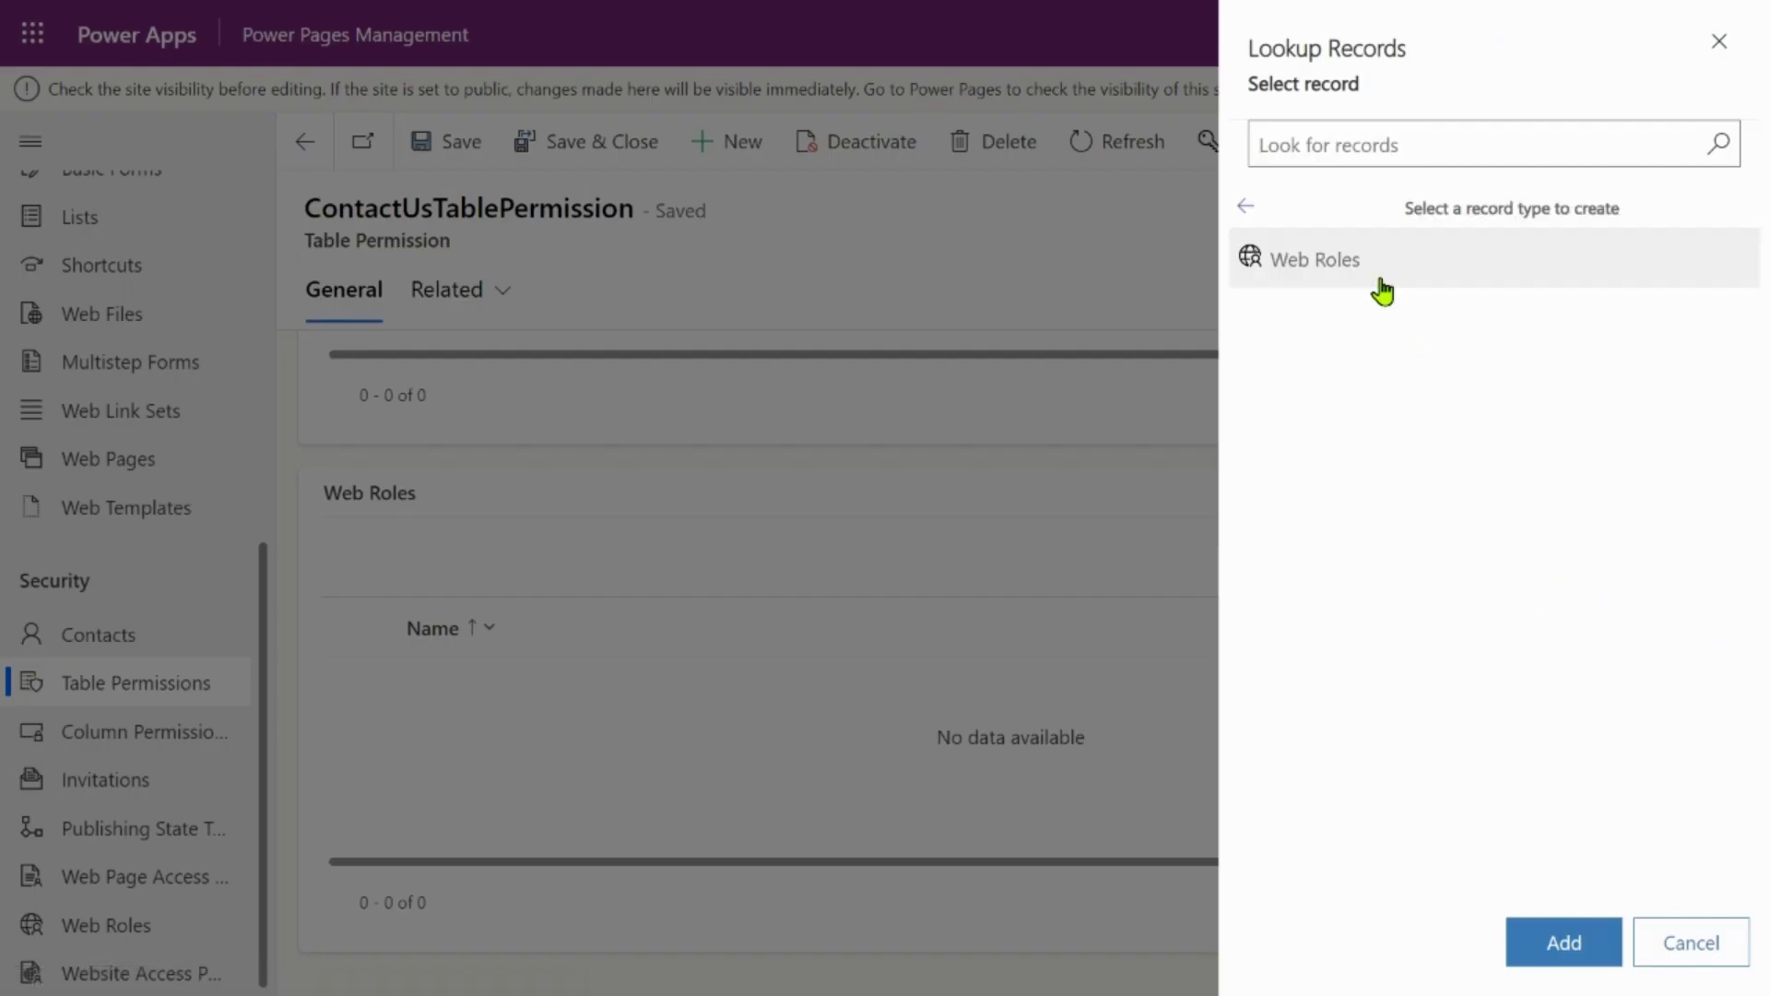
left_click(1314, 258)
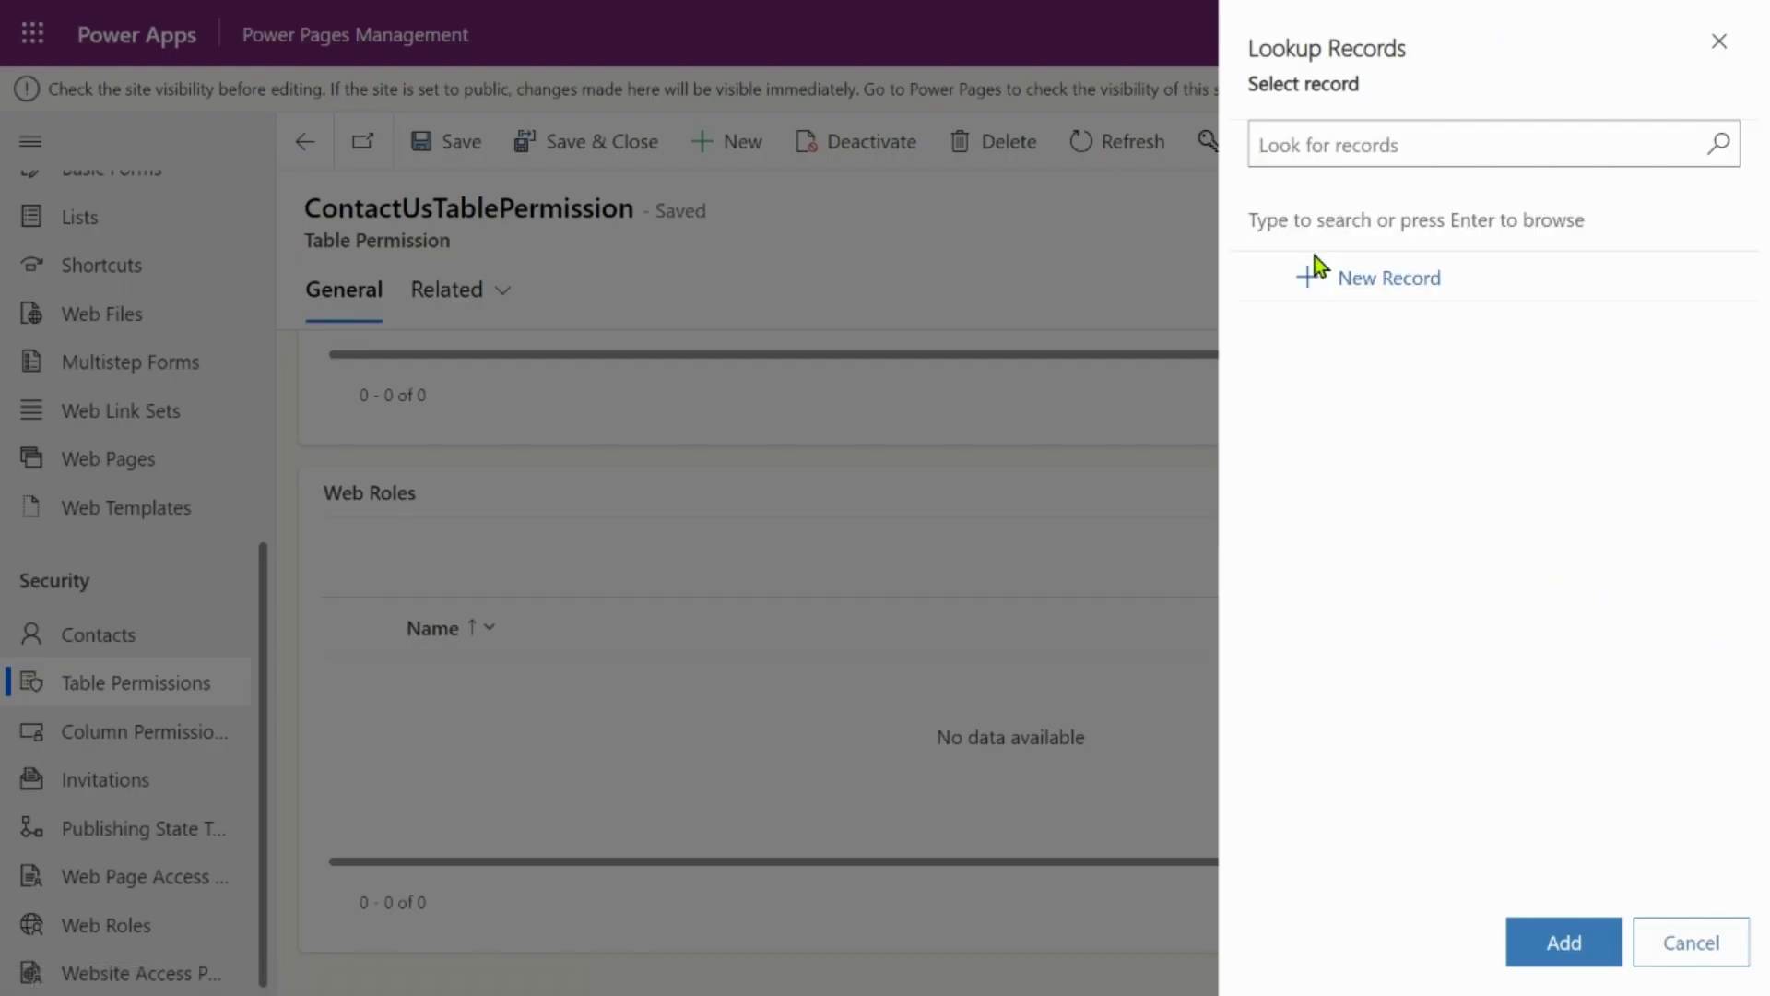
left_click(1357, 280)
left_click(1368, 288)
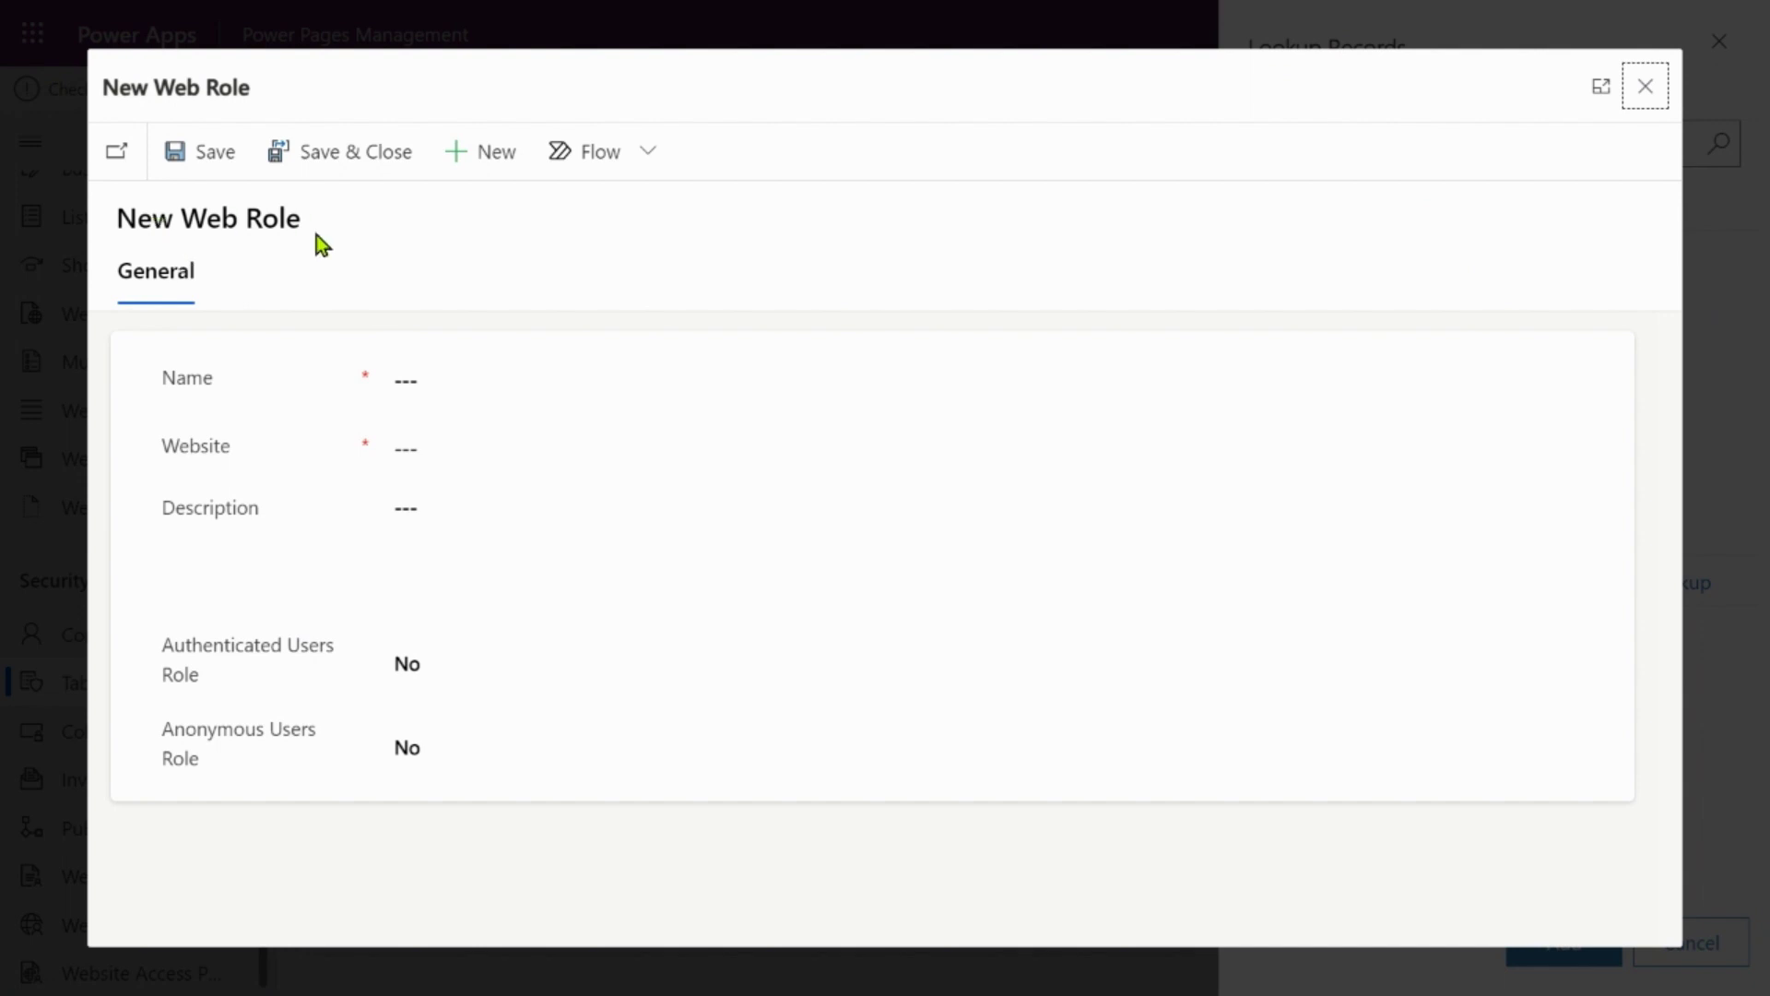
left_click(1605, 92)
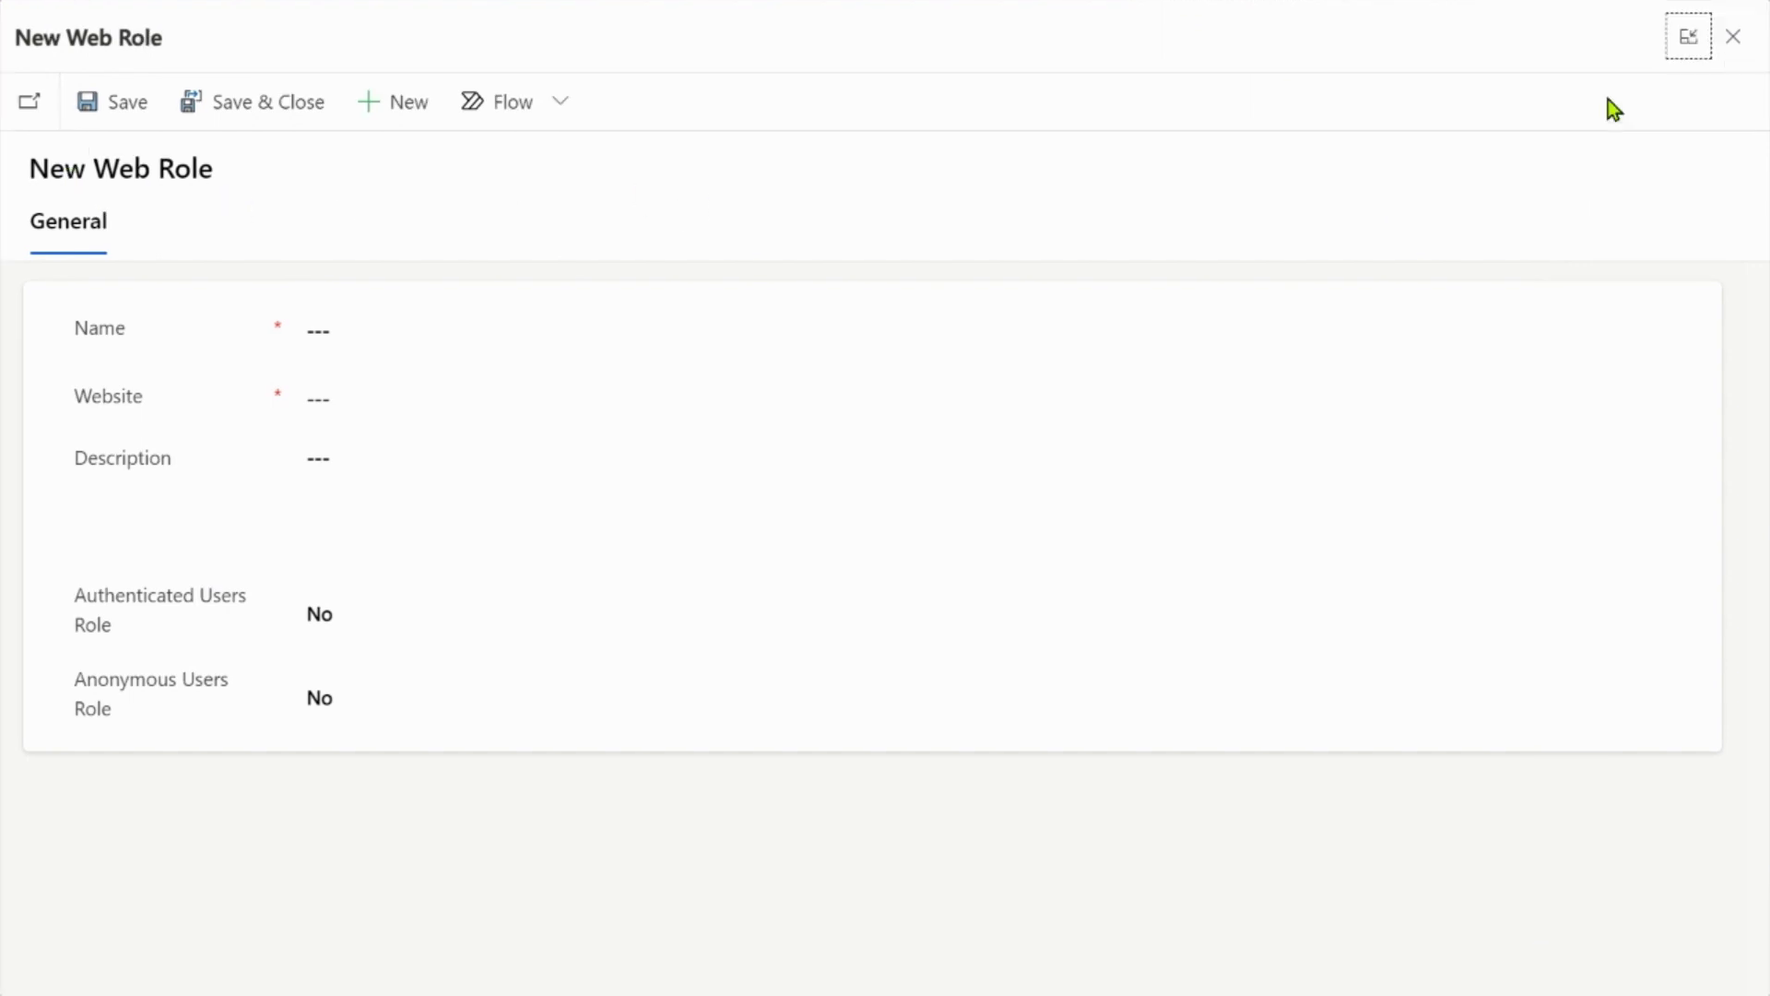
Step: Name the new web role ContactUsWebRole
left_click(406, 330)
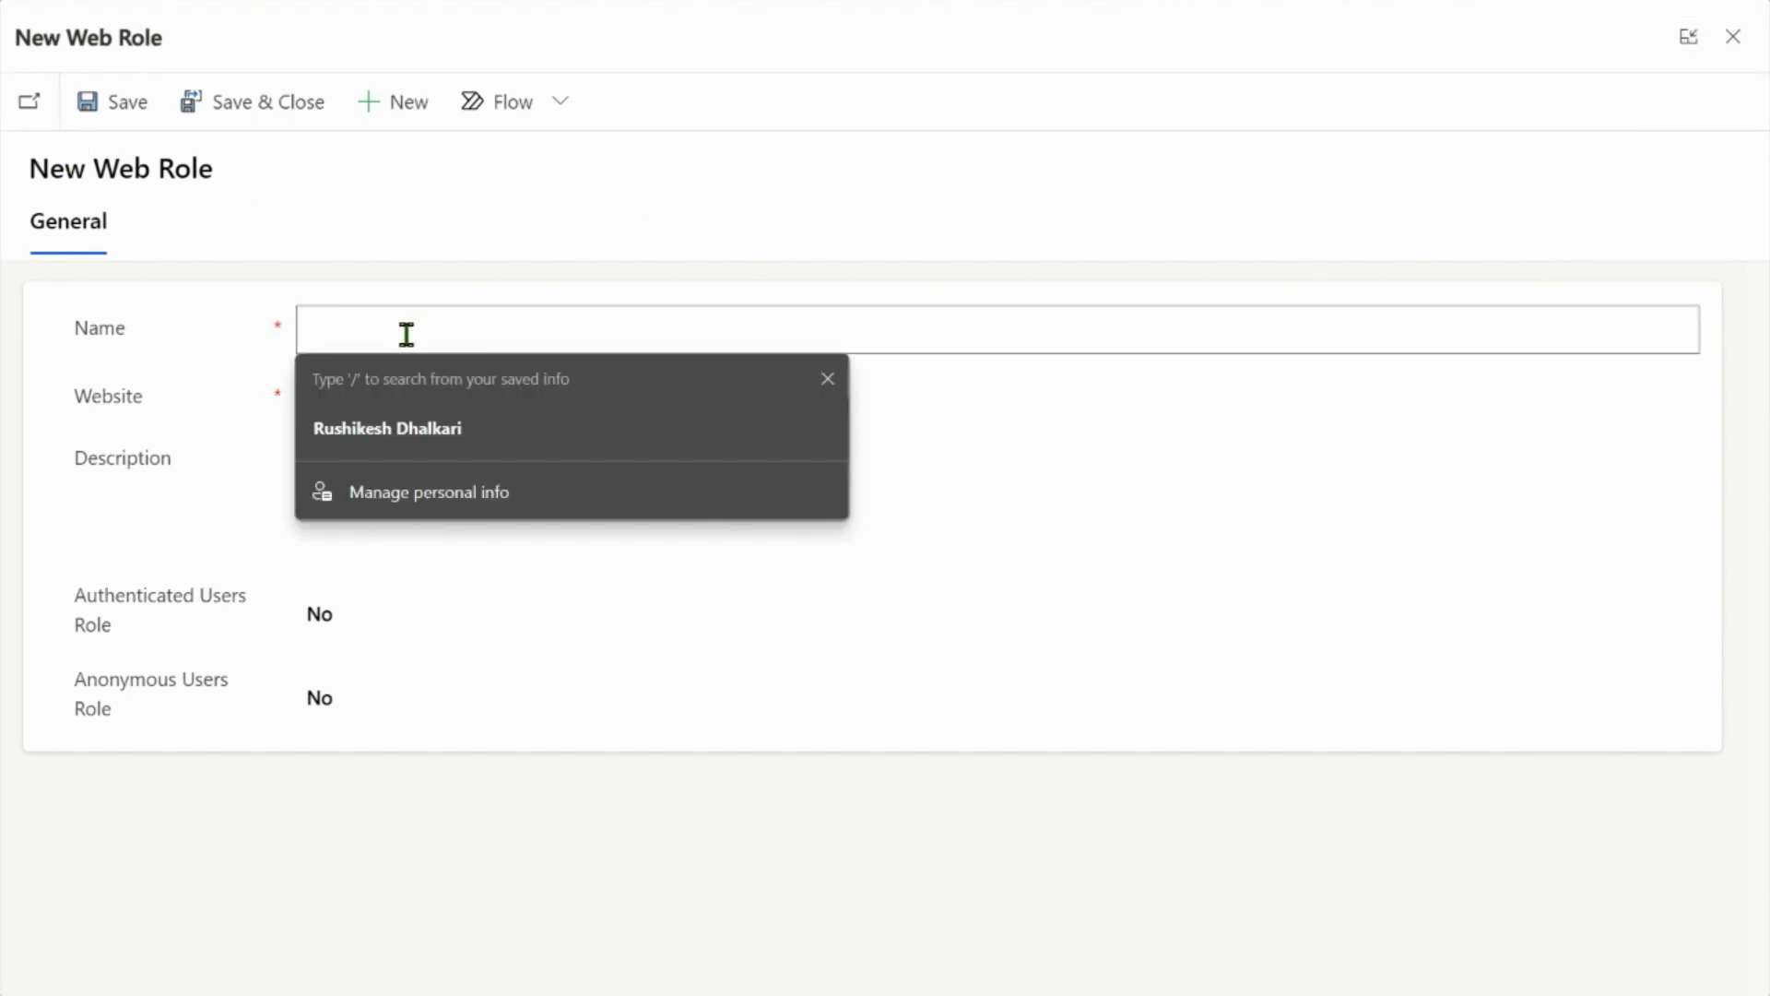
left_click(827, 378)
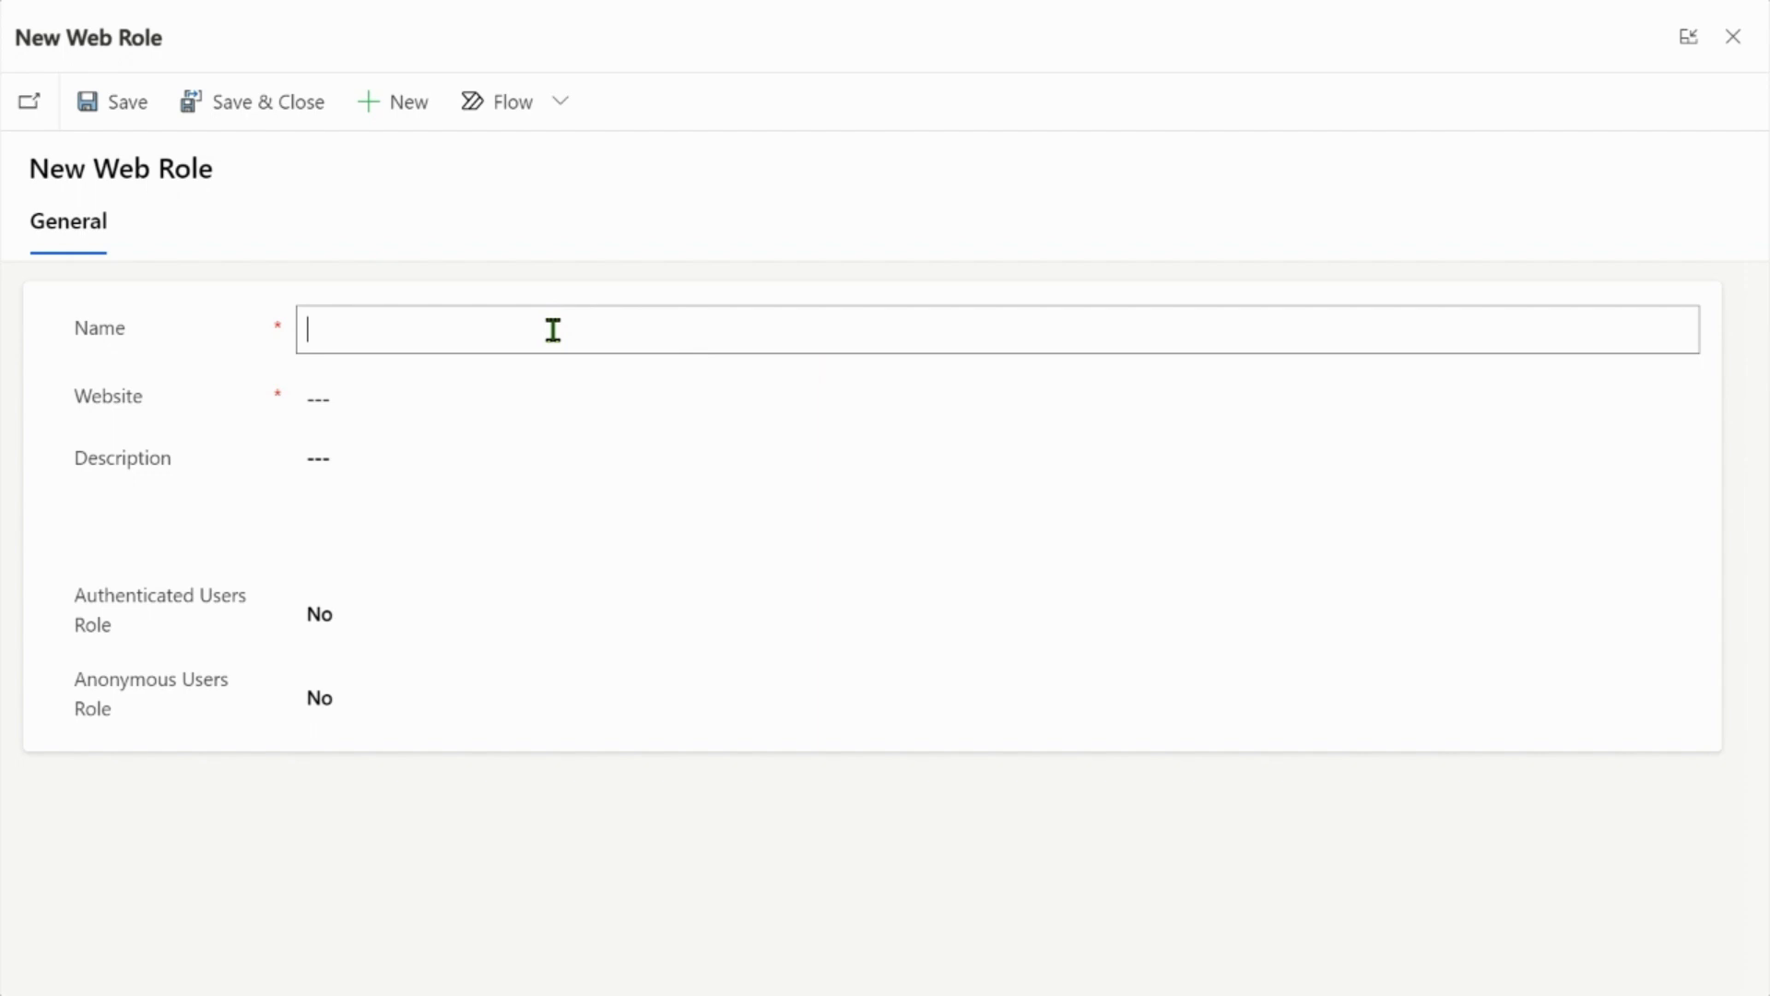
type("ContactUs")
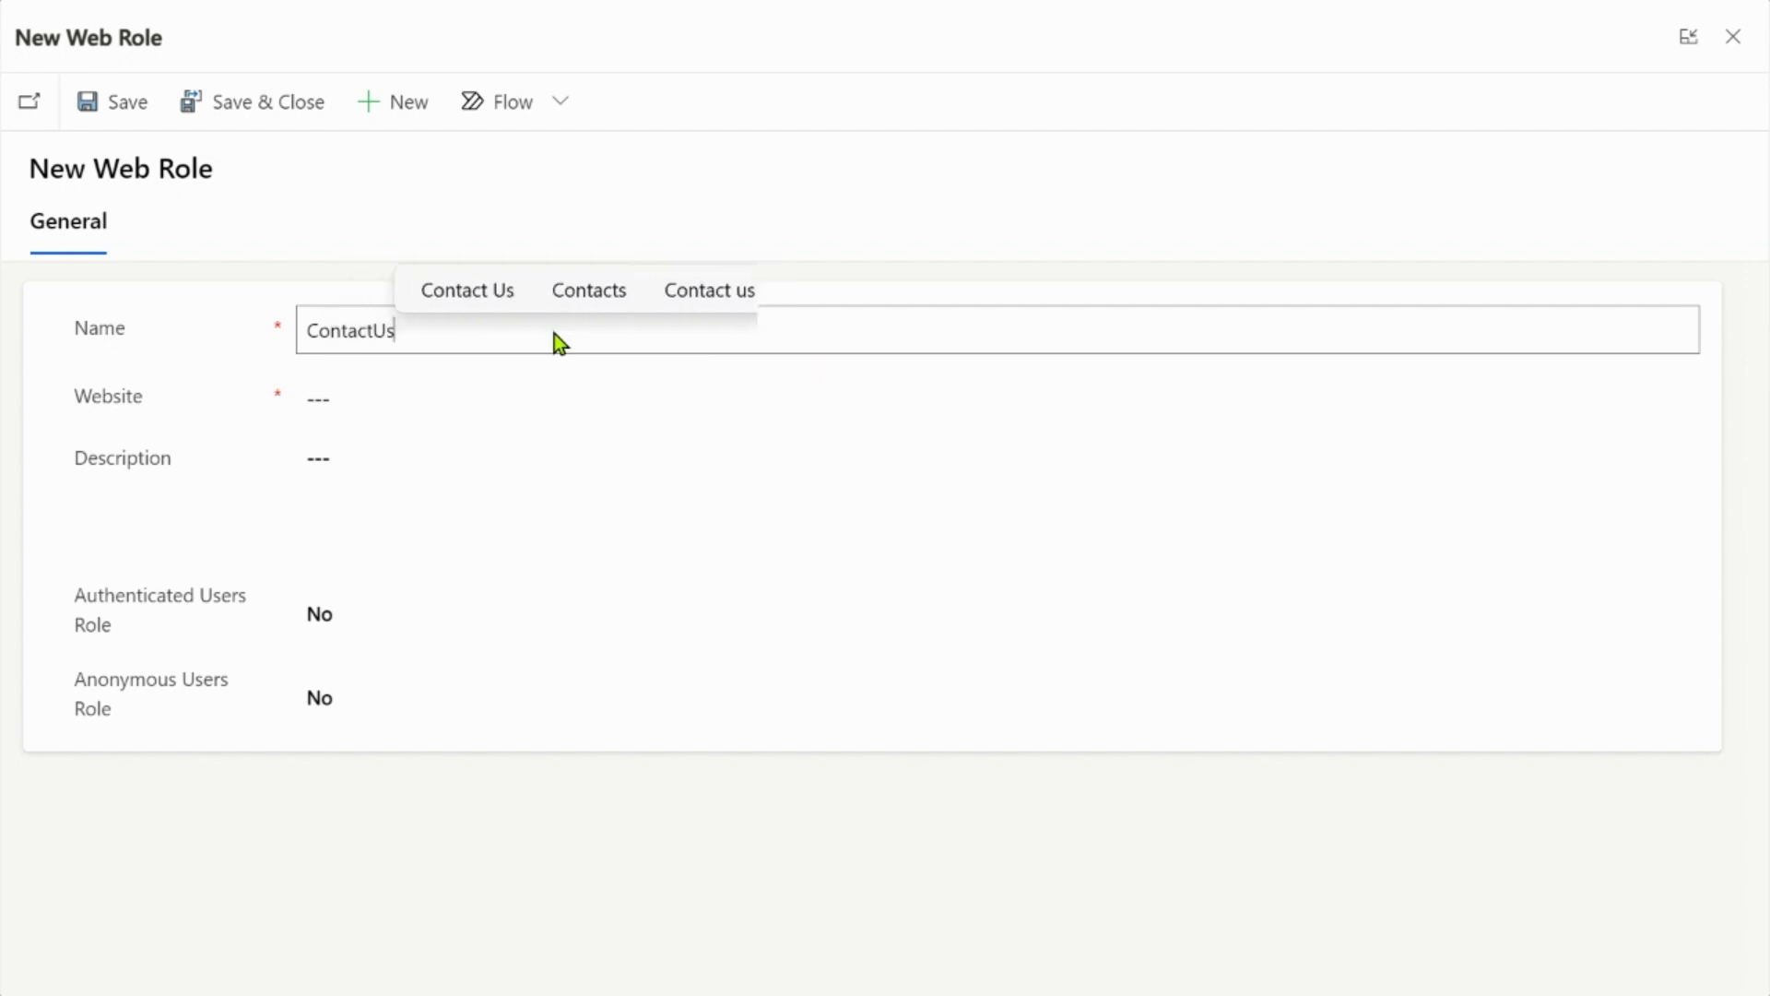
type("Web")
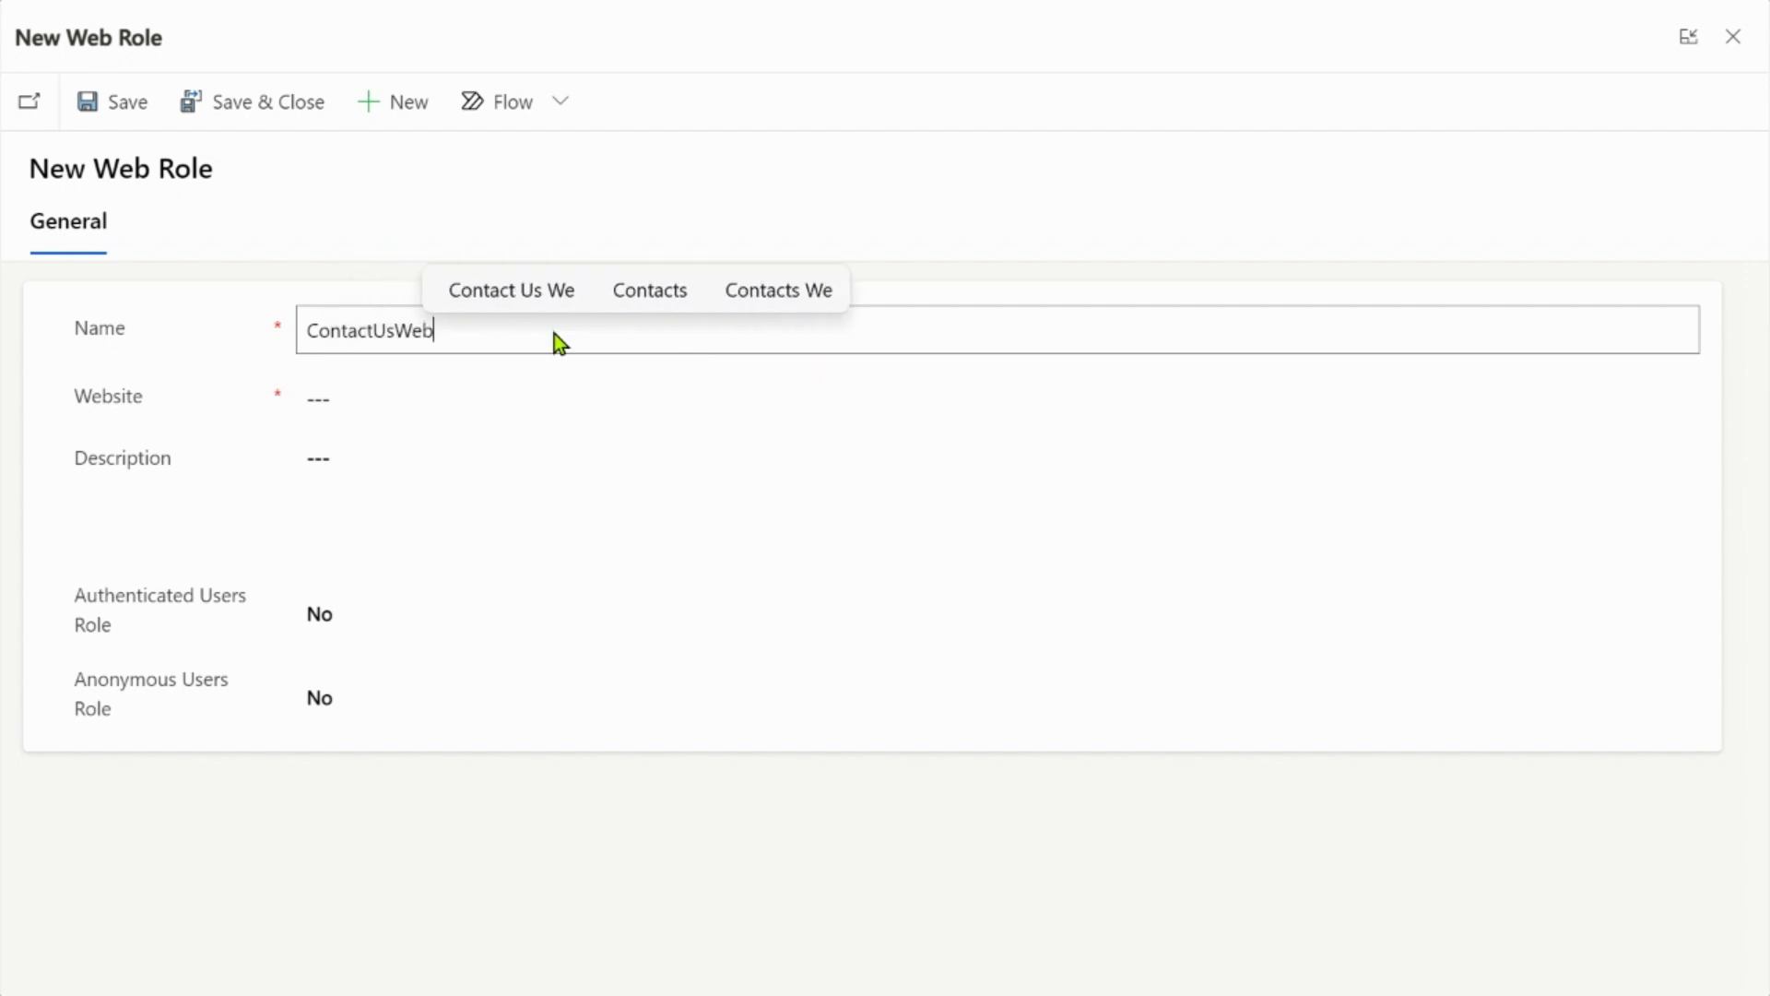
type("Role")
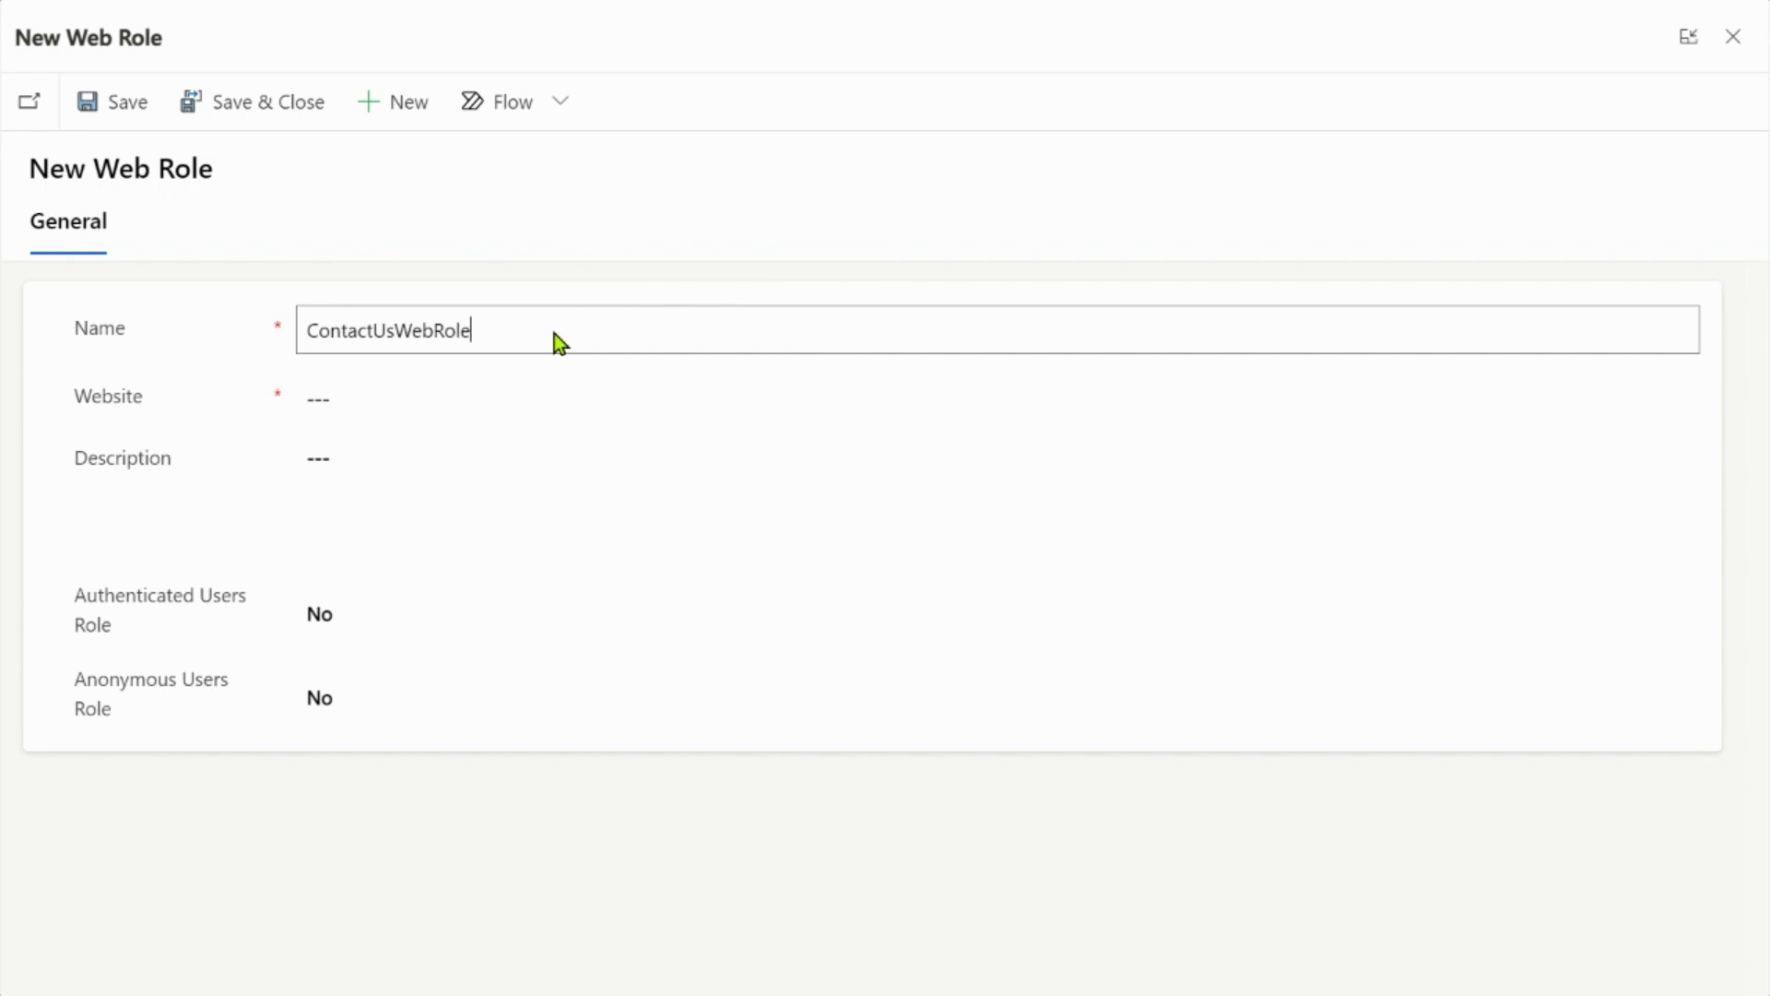
Step: Link the role to the site's website and begin the description 'TO SHOW SIMPLE Practice'
left_click(390, 401)
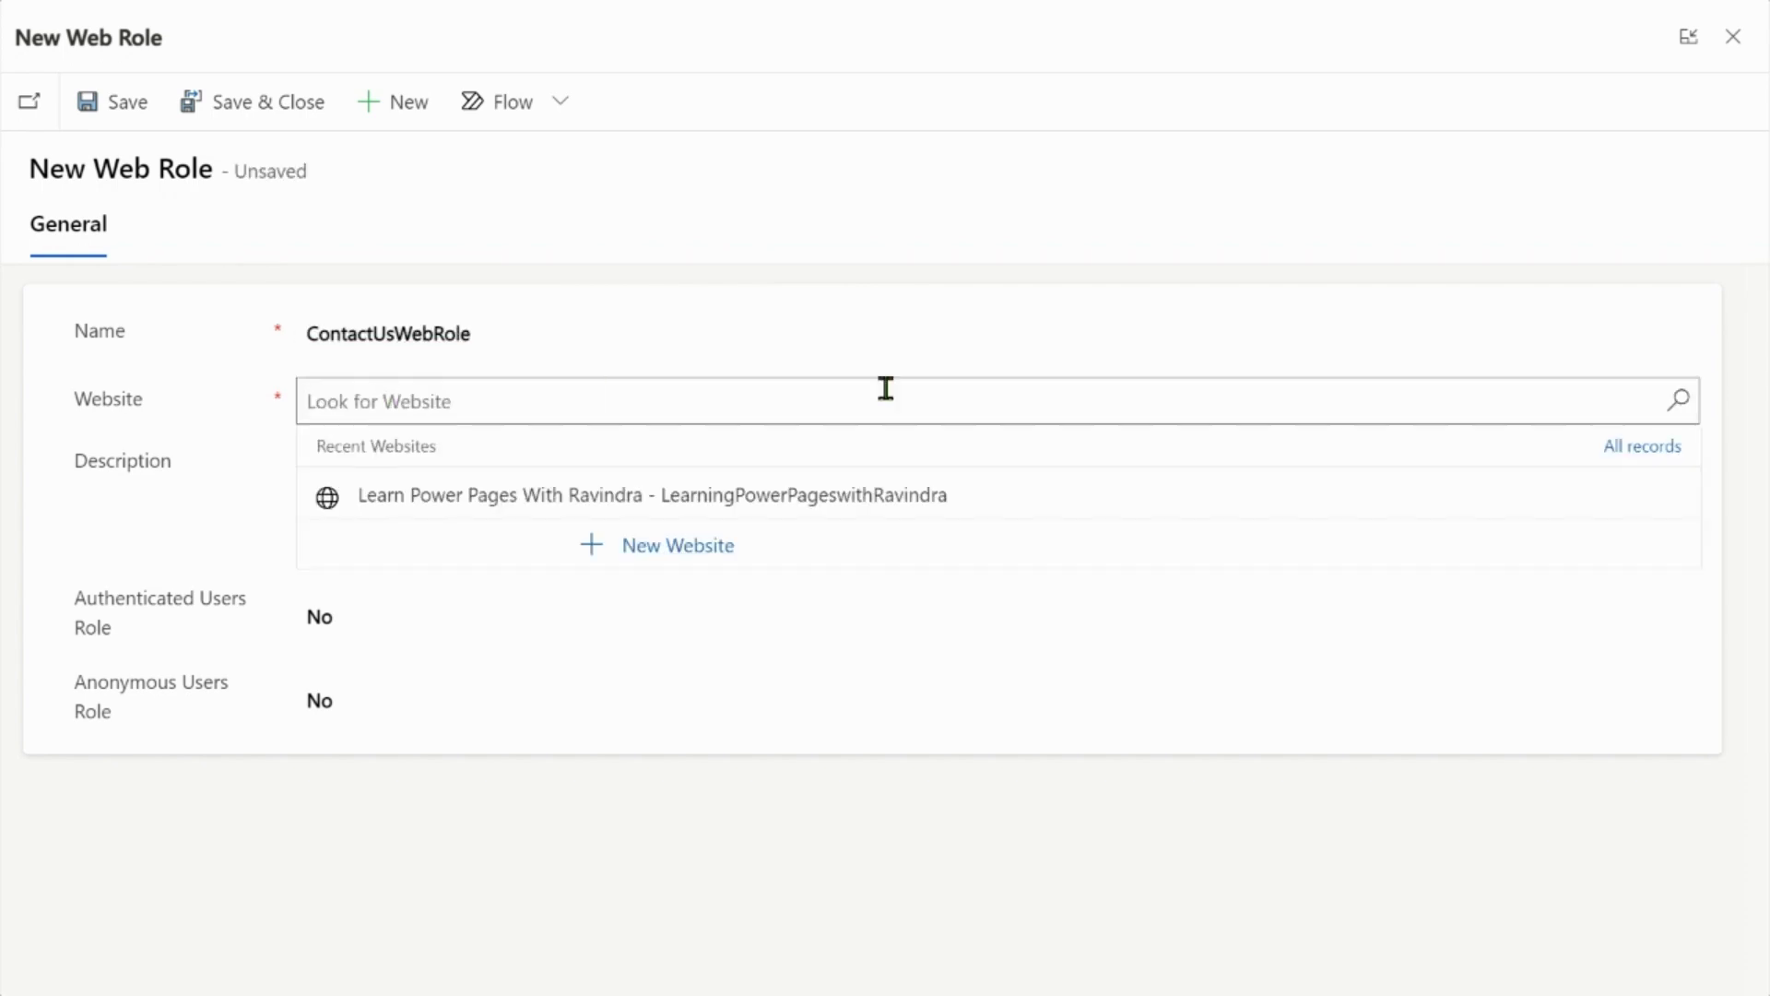
left_click(1674, 405)
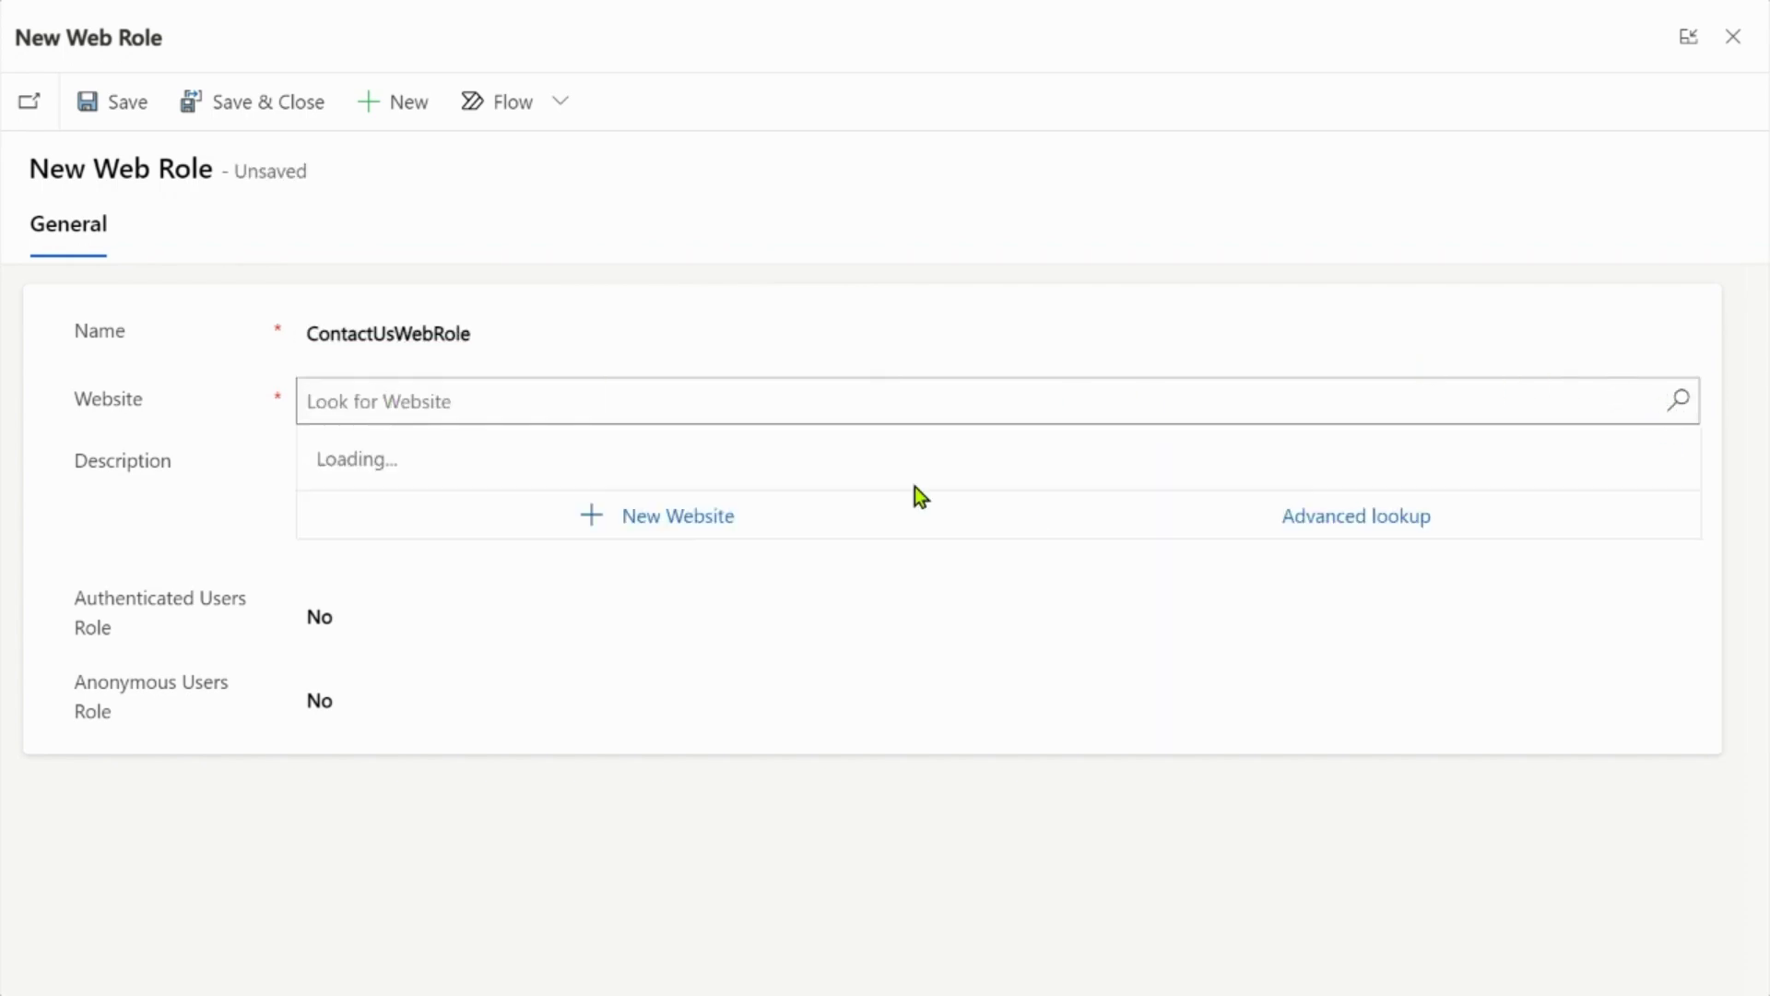
left_click(655, 514)
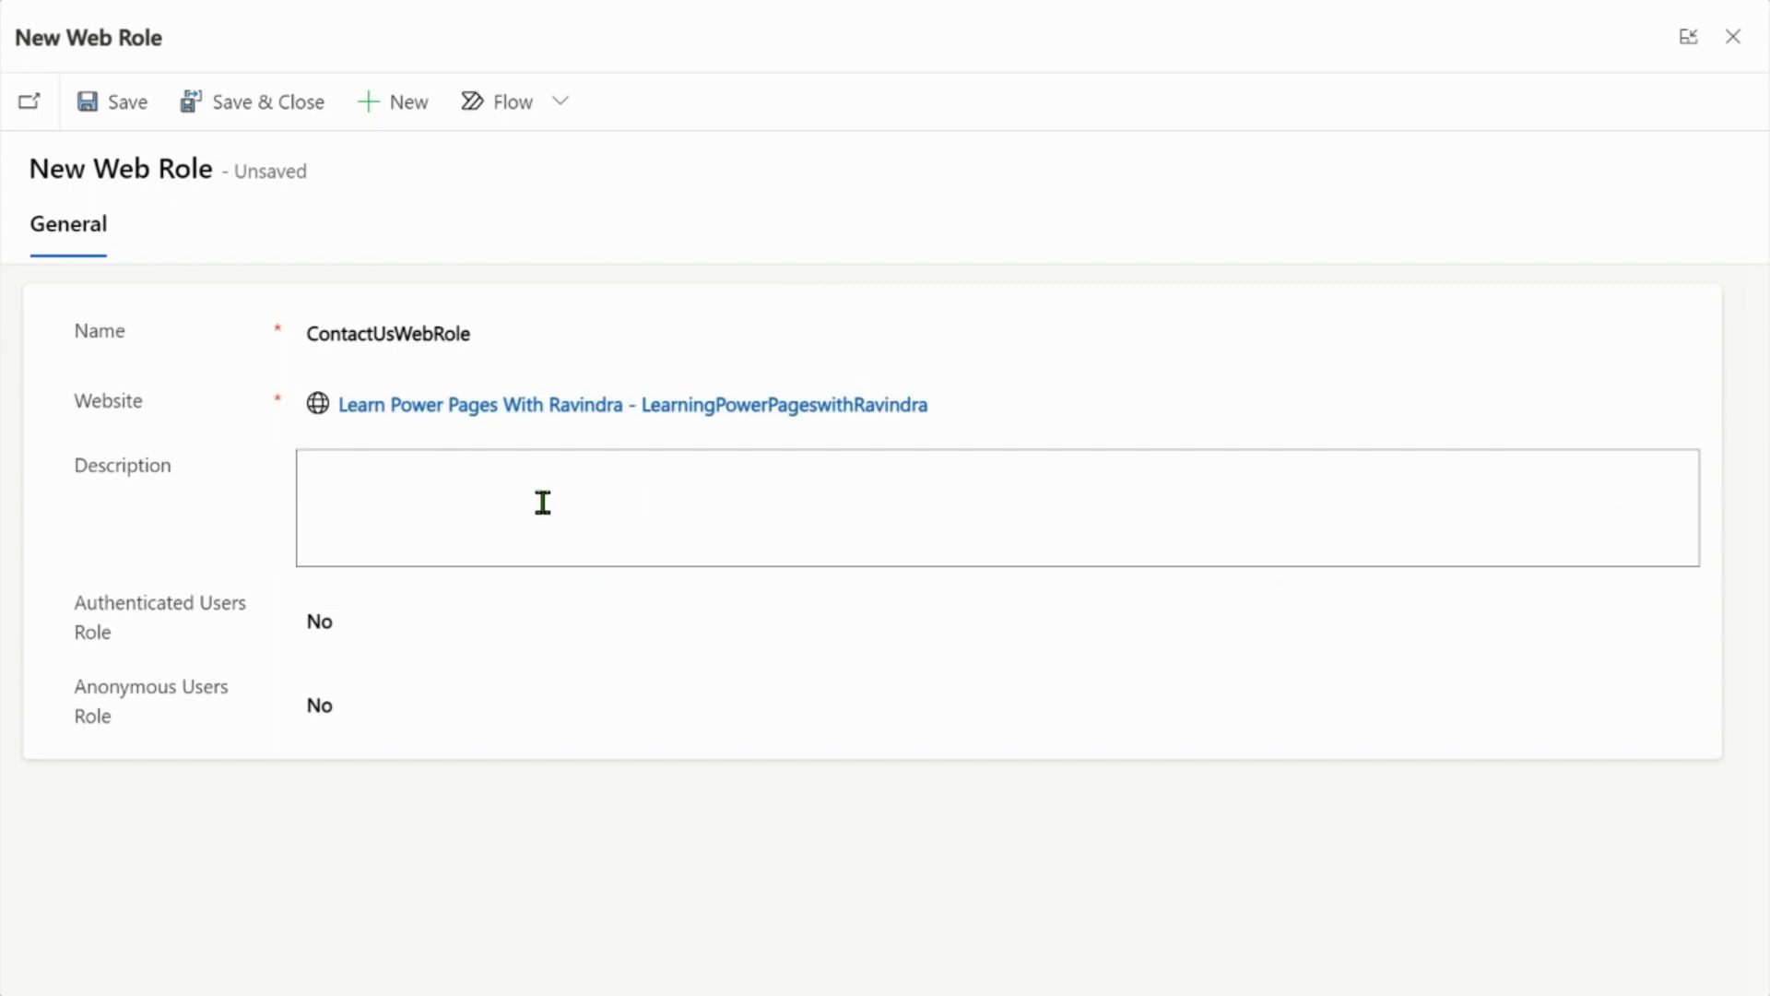
type("TO ")
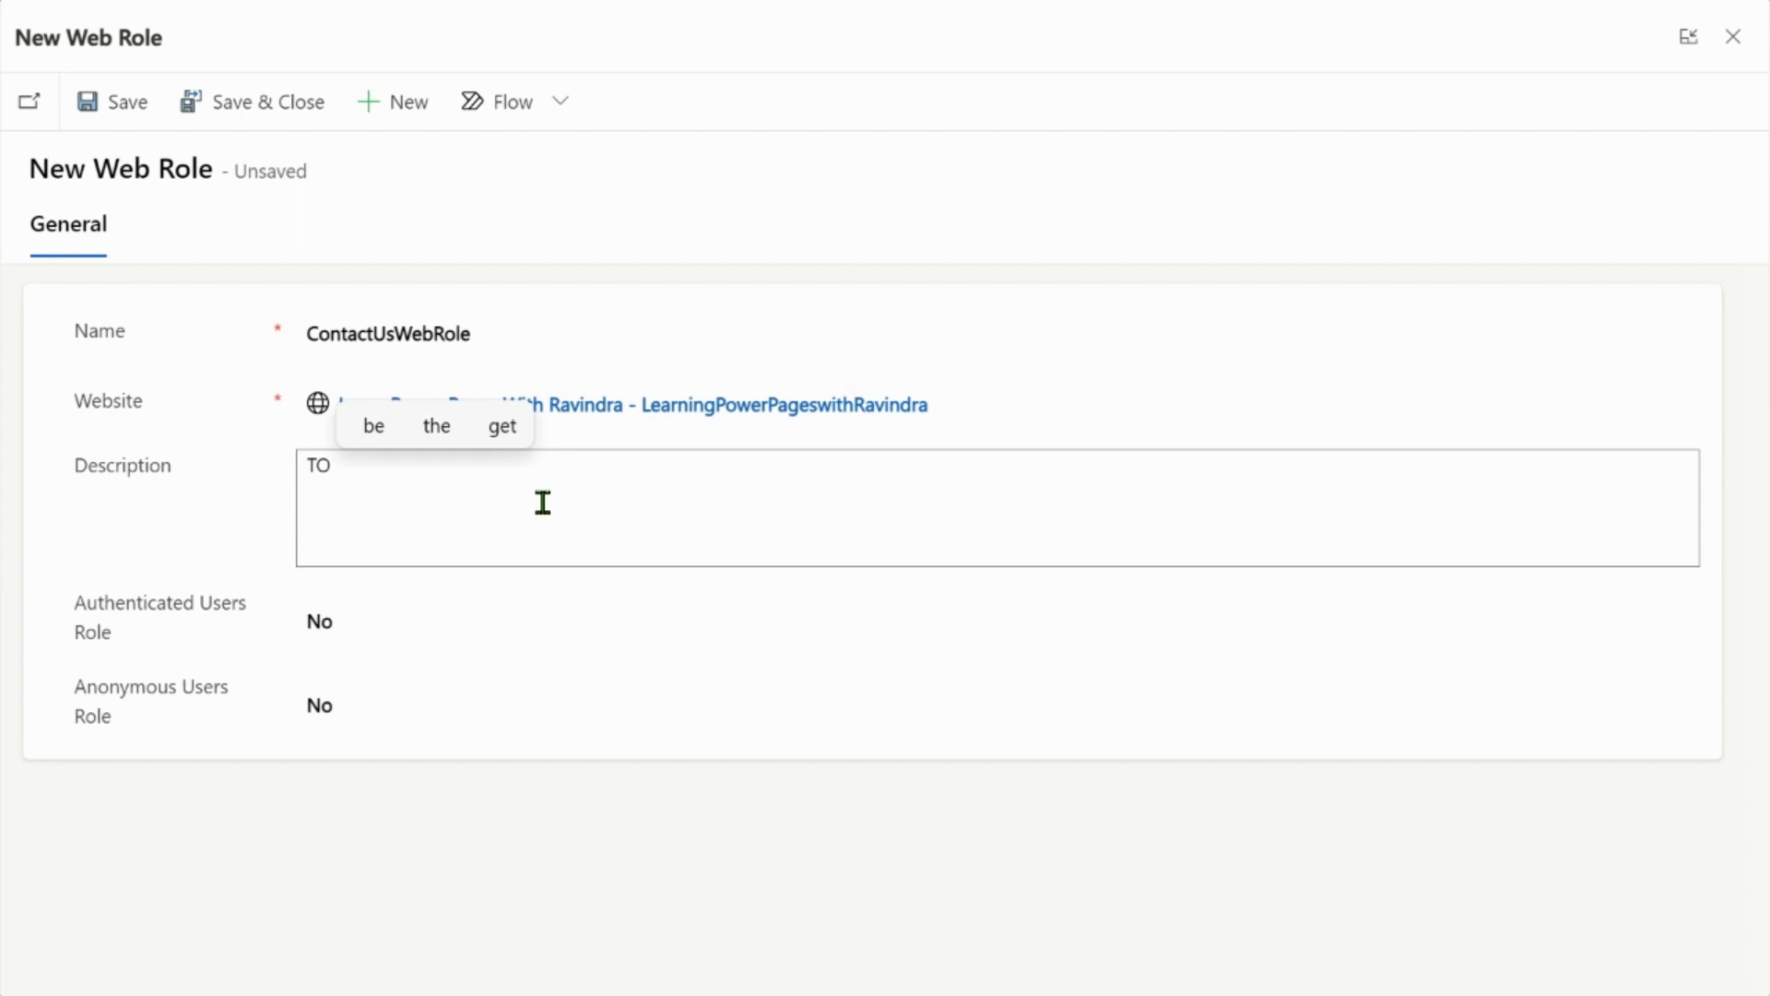
type("SHOW the")
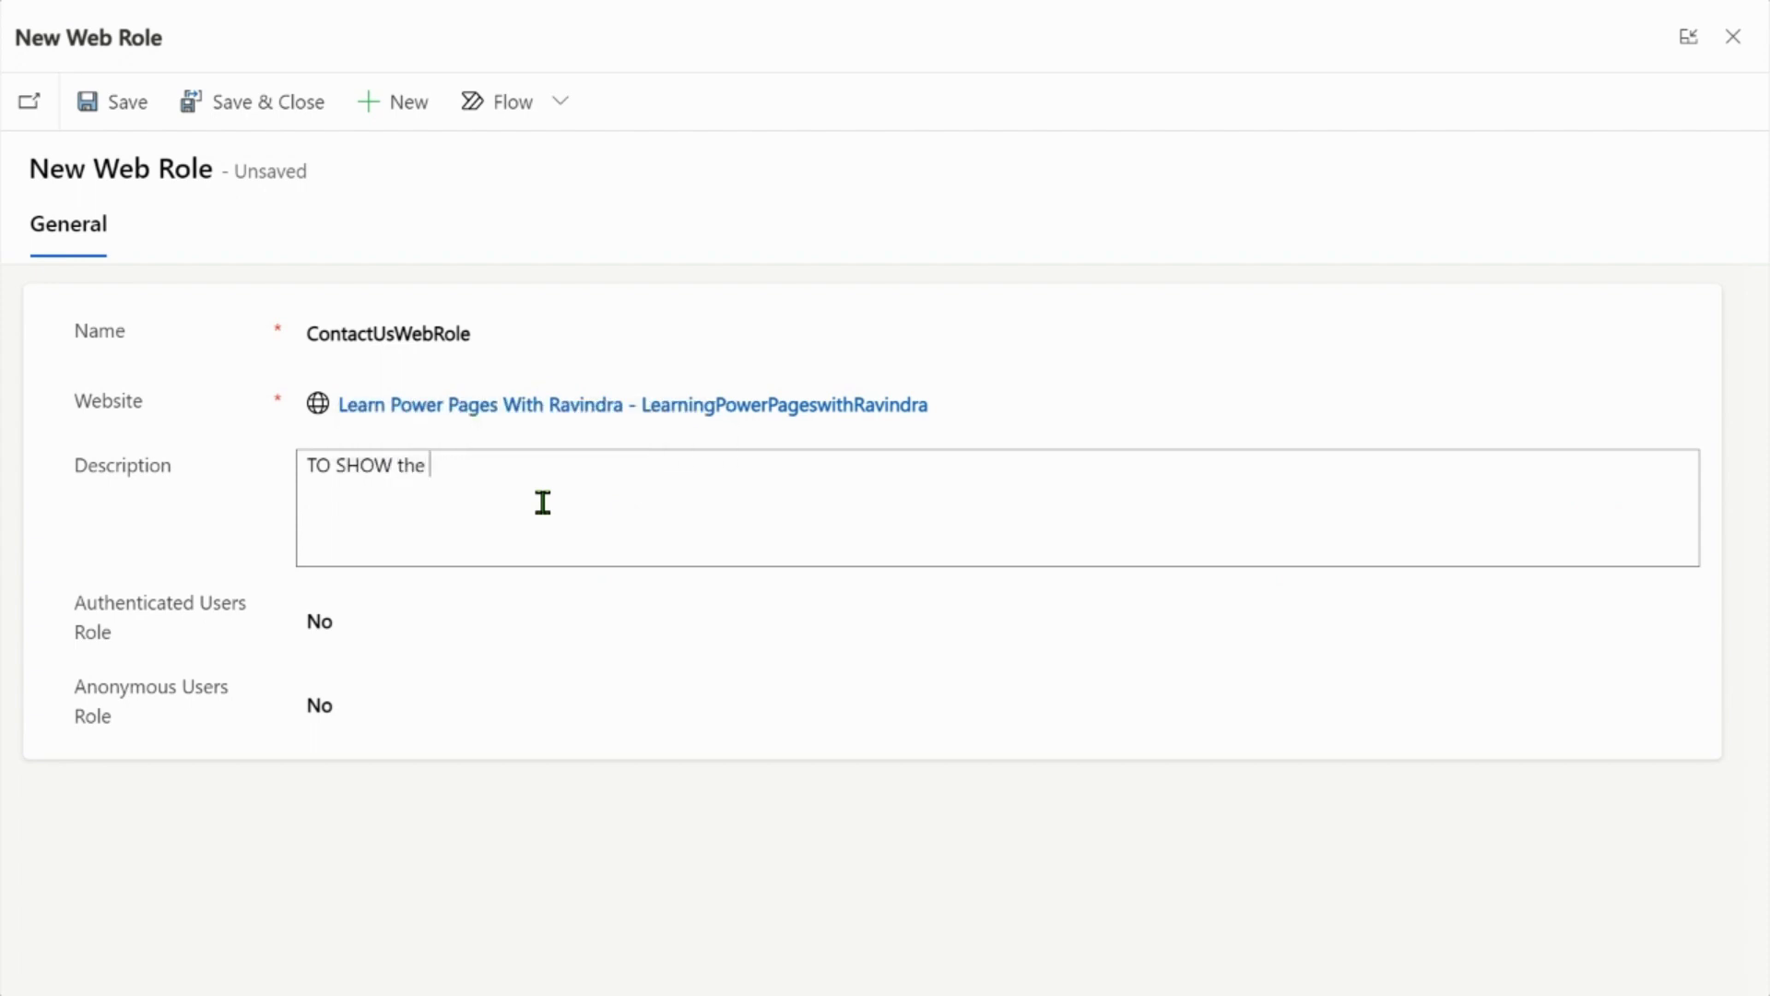
key("BackSpace")
key("BackSpace")
key("BackSpace")
key("BackSpace")
type("SIM")
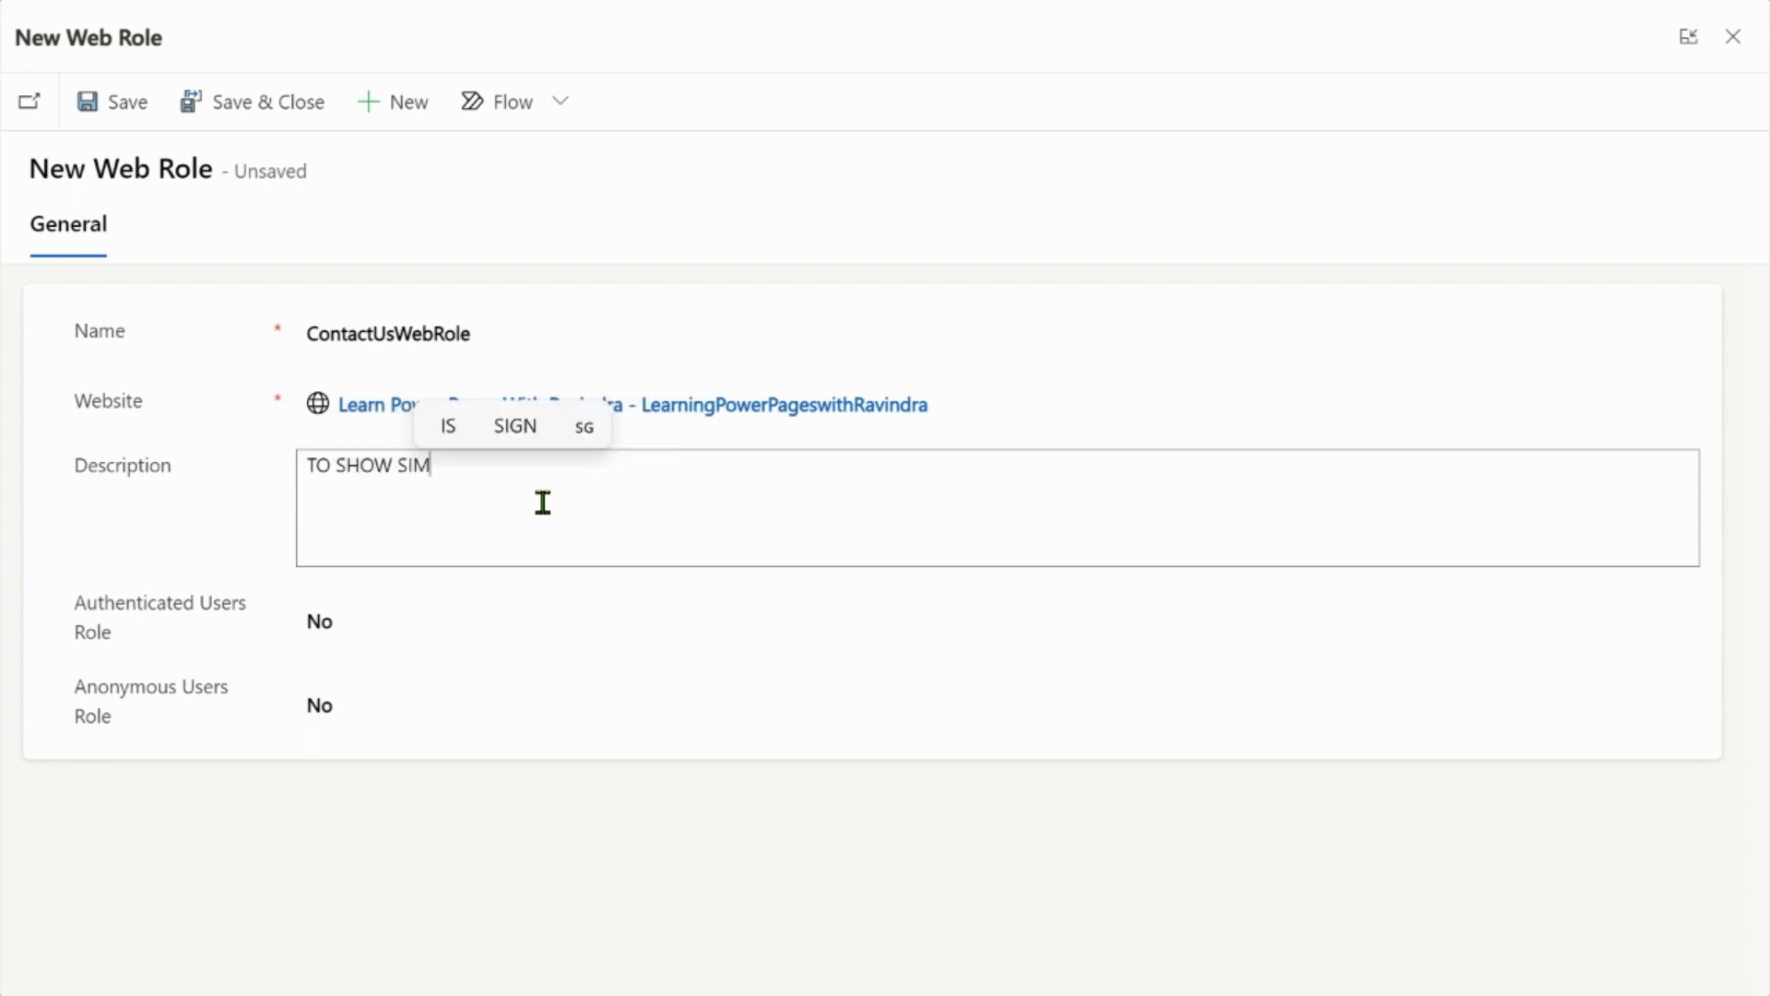
type("PLE Practi")
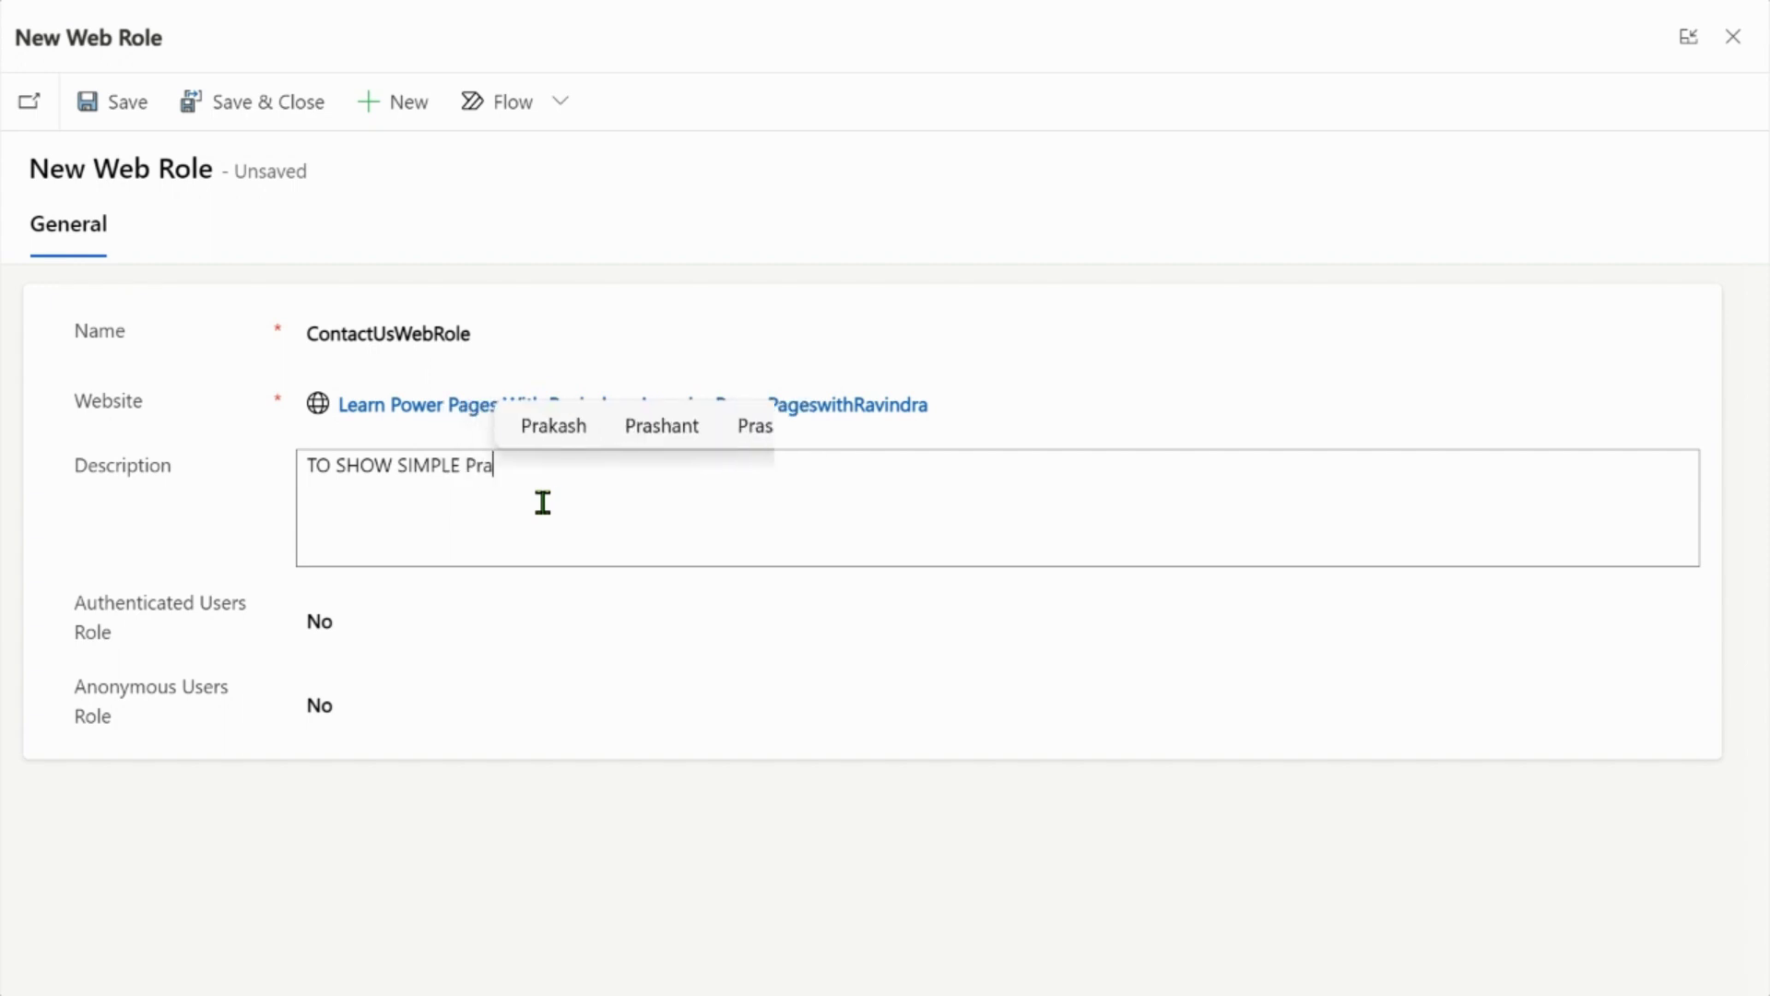
Step: Finish the description with 'Data', set Authenticated and Anonymous Users Role to Yes, and save
type("Data")
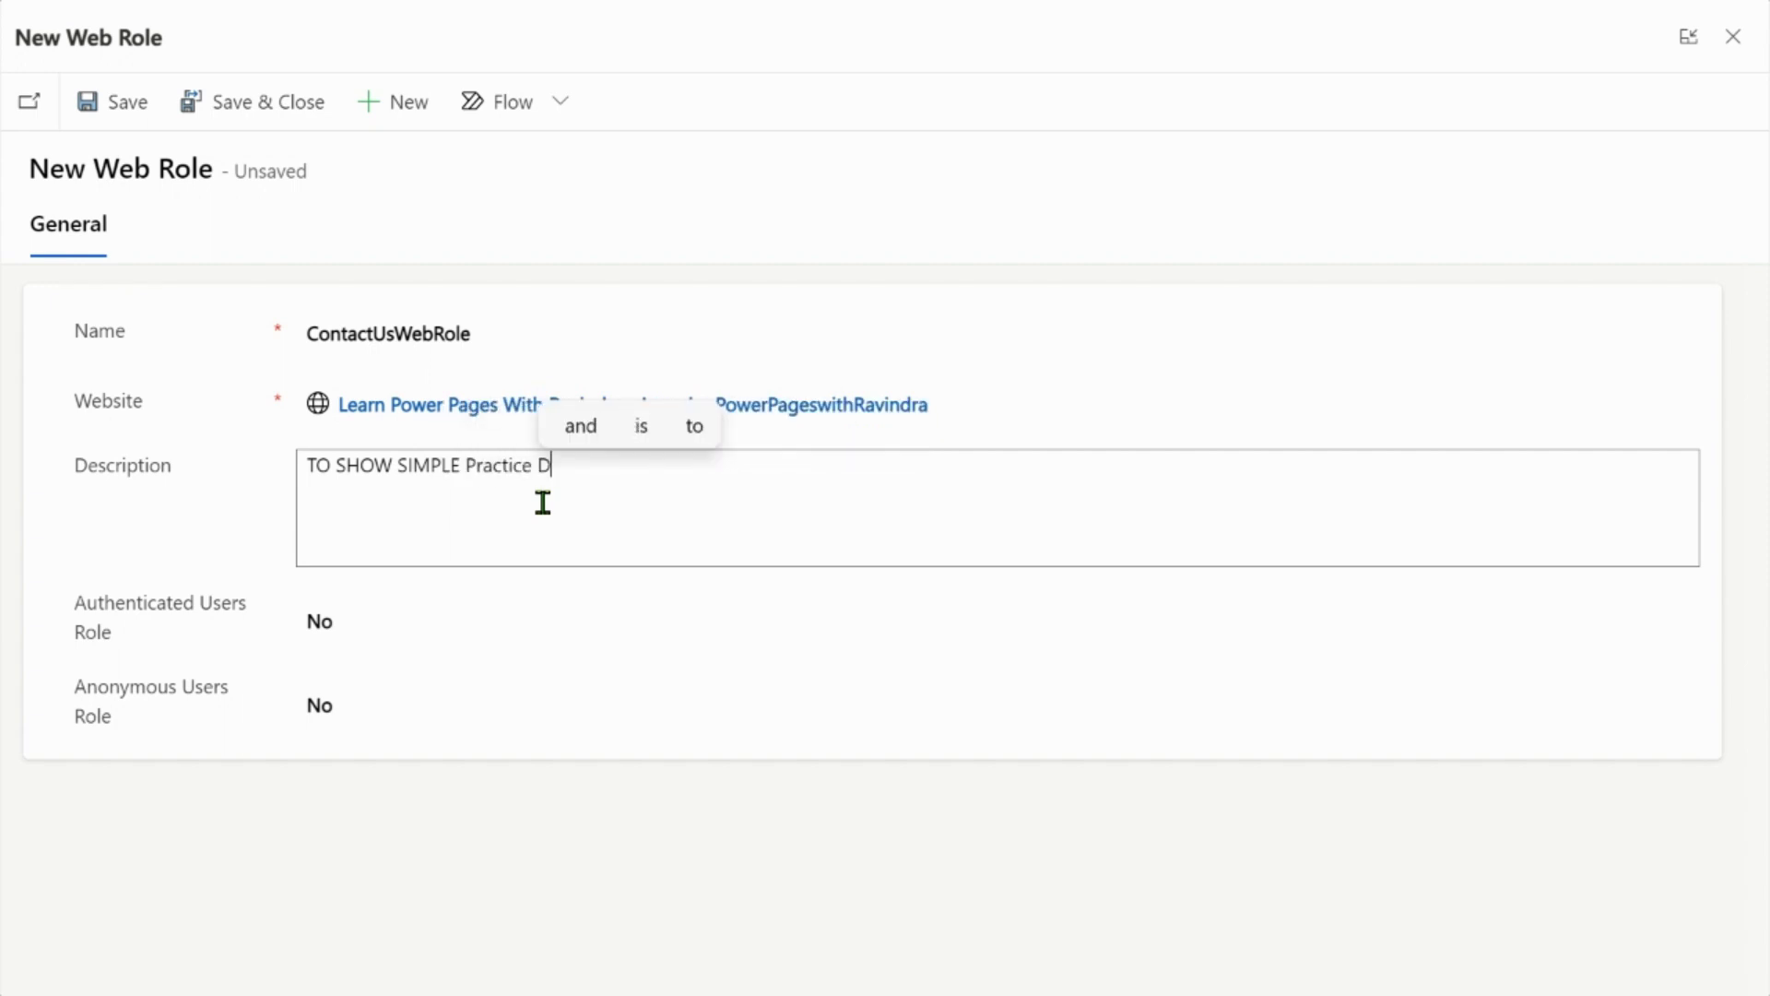
left_click(481, 638)
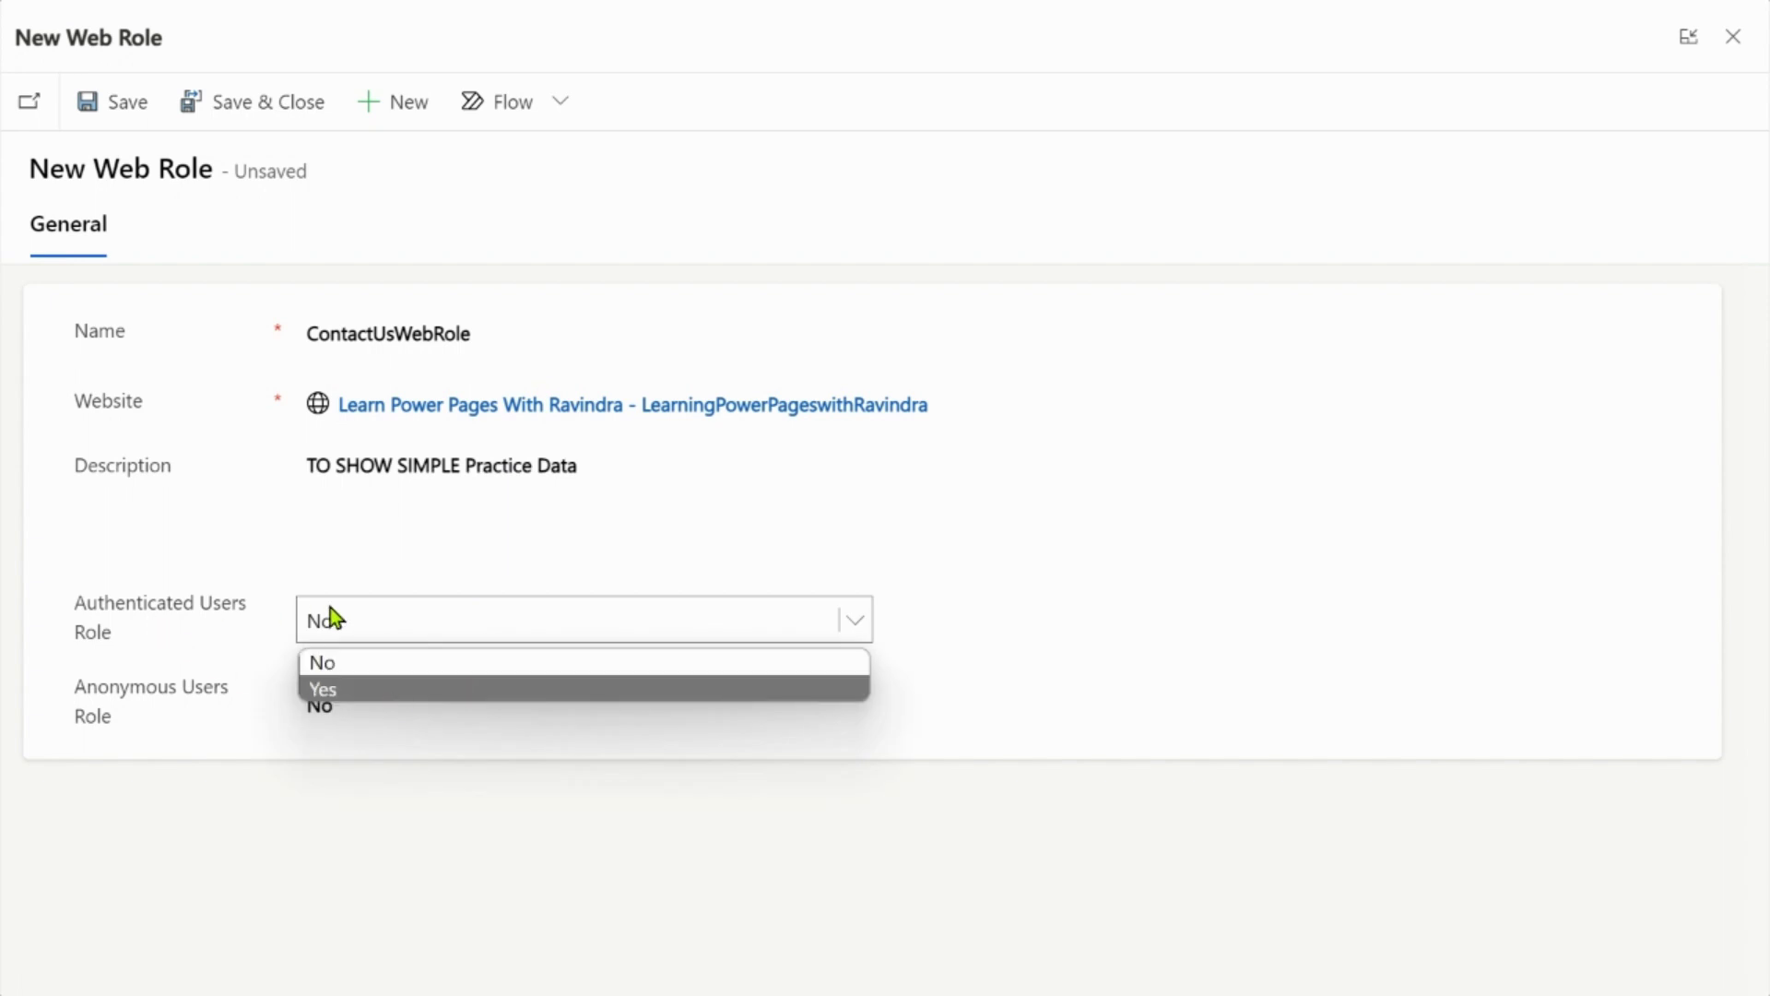
left_click(374, 689)
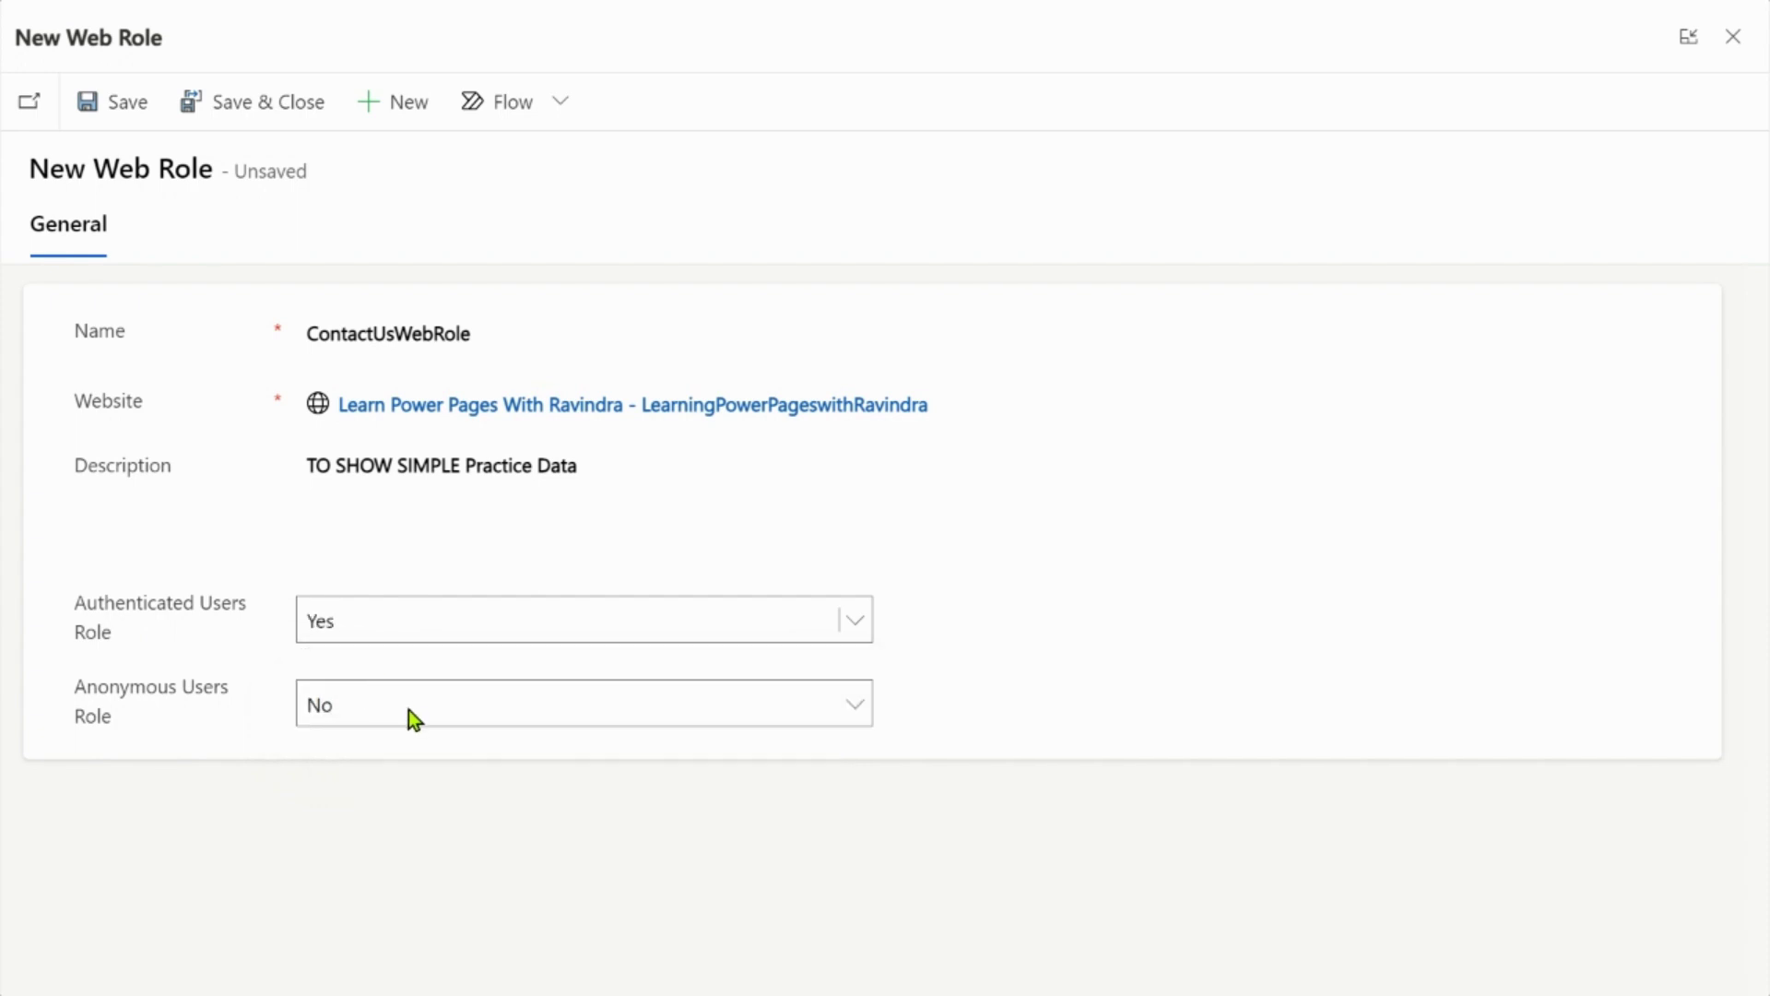
left_click(407, 710)
left_click(406, 779)
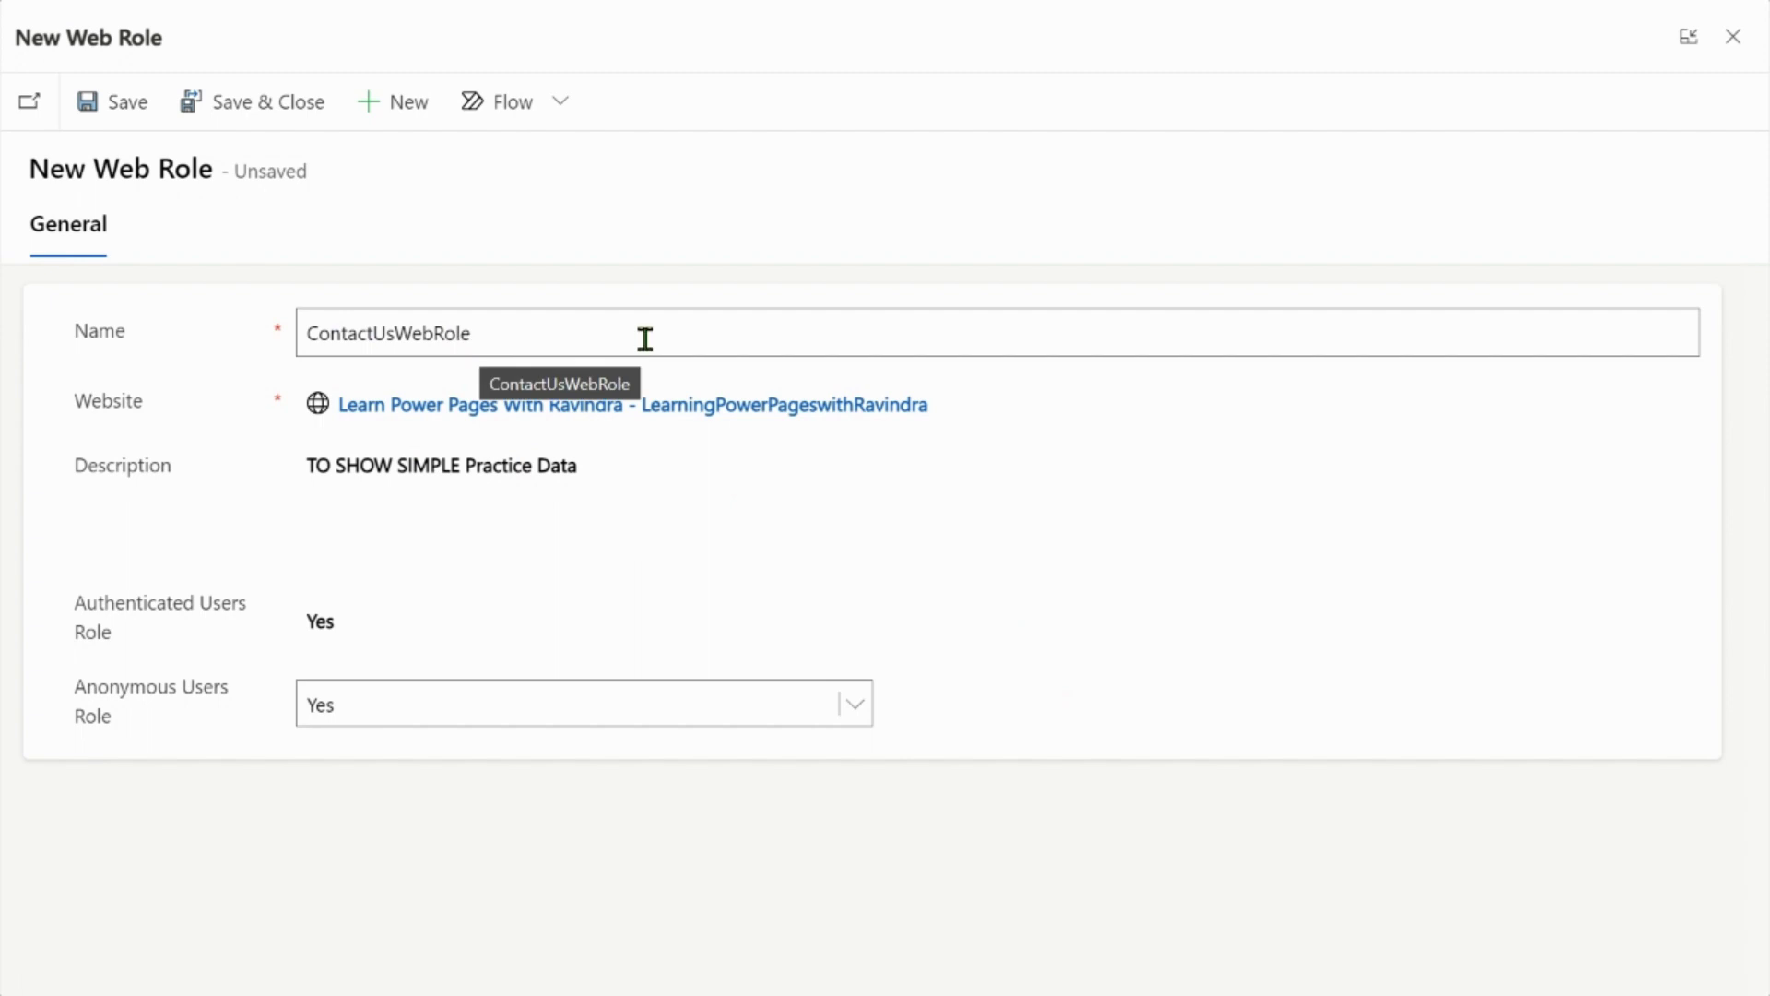
left_click(130, 115)
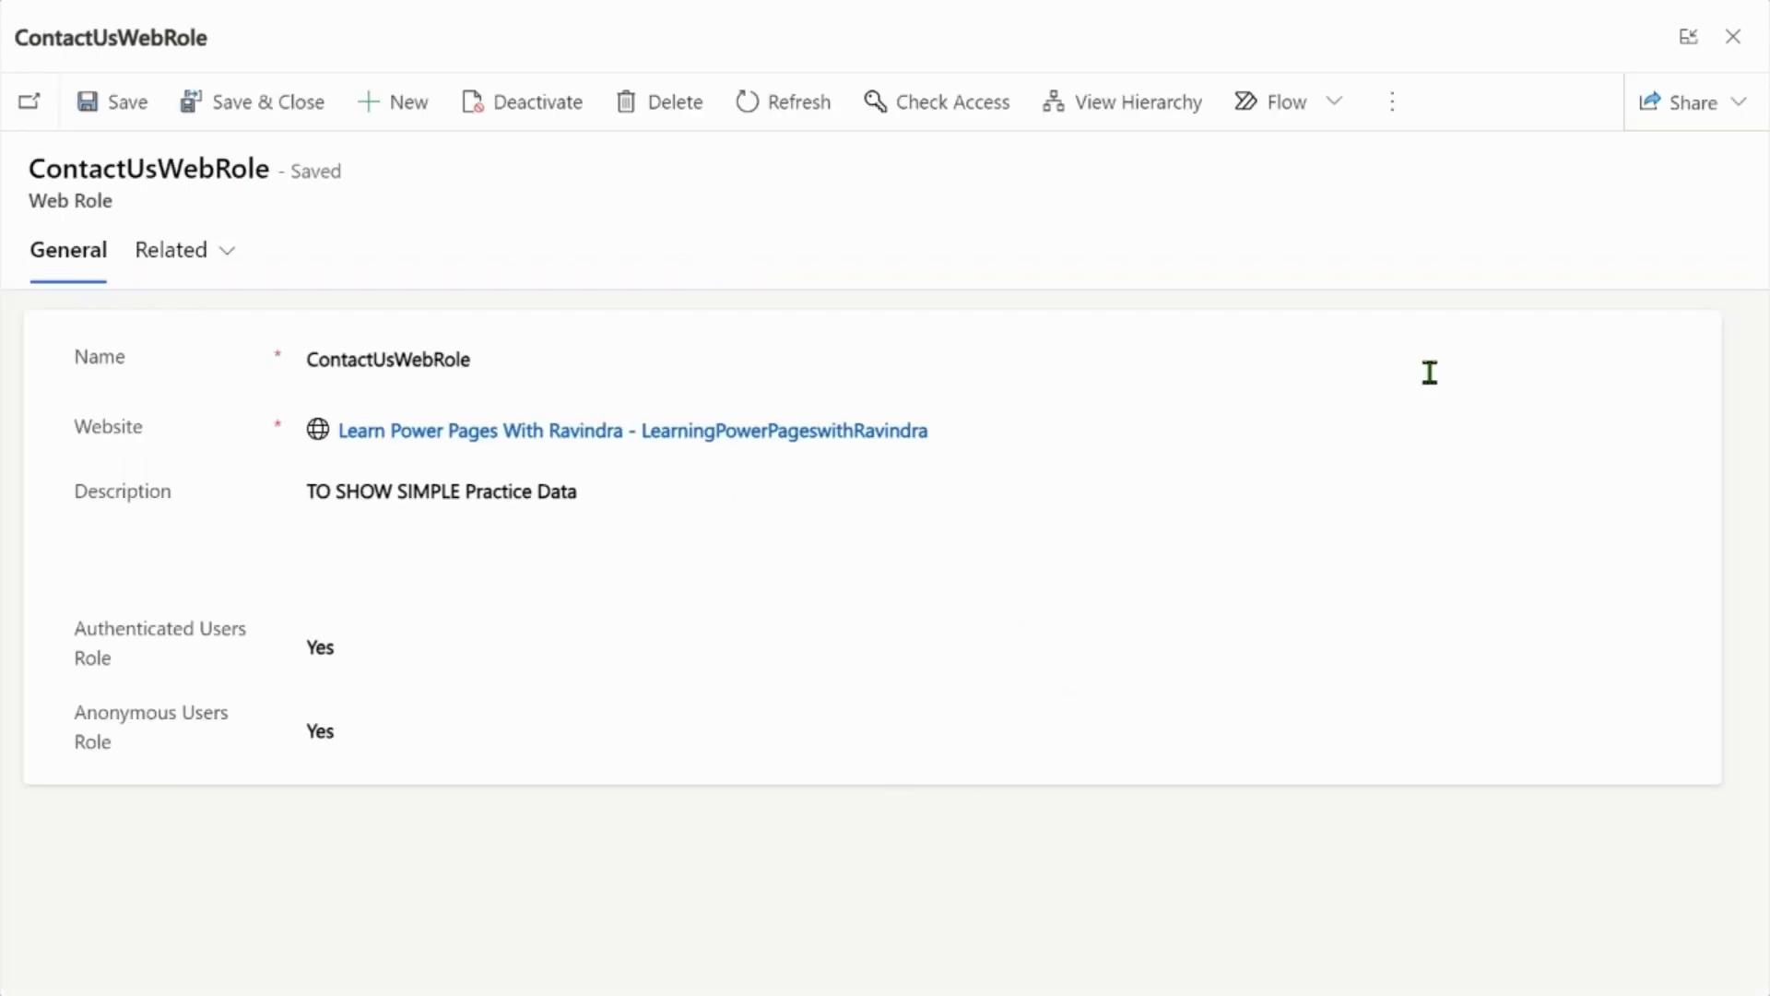
Step: Close the web role forms and add ContactUsWebRole to the permission's web roles
left_click(1736, 39)
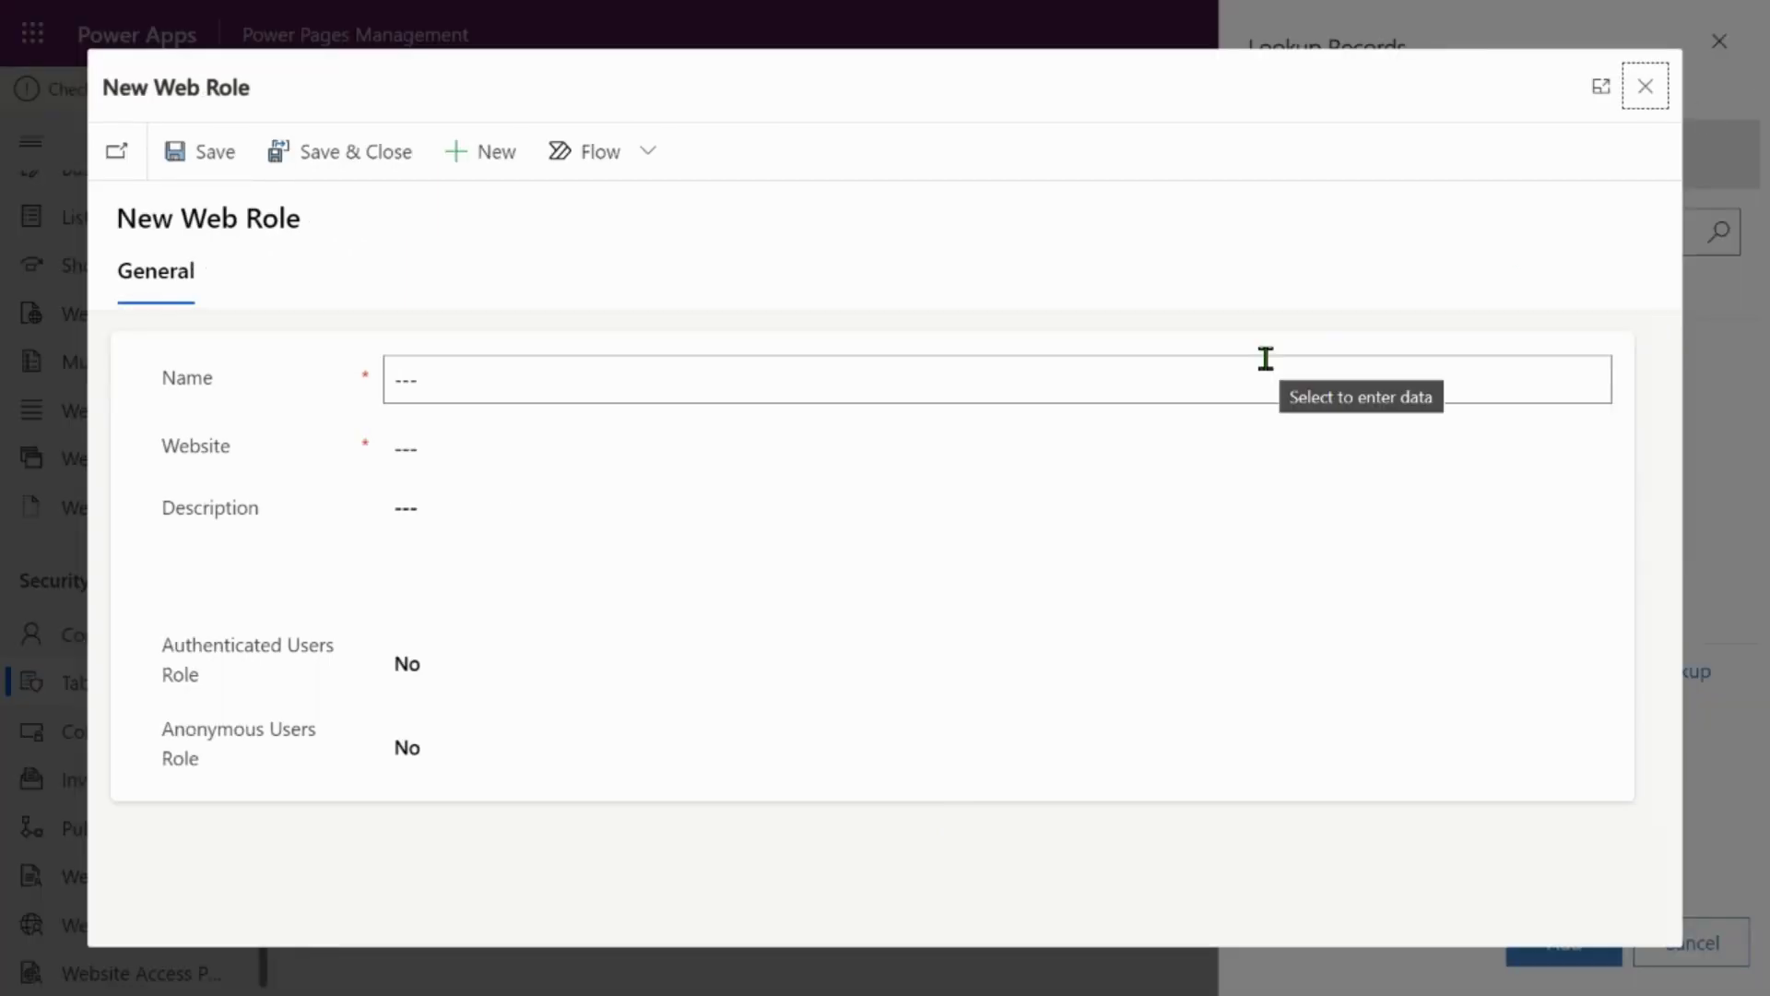
left_click(1645, 86)
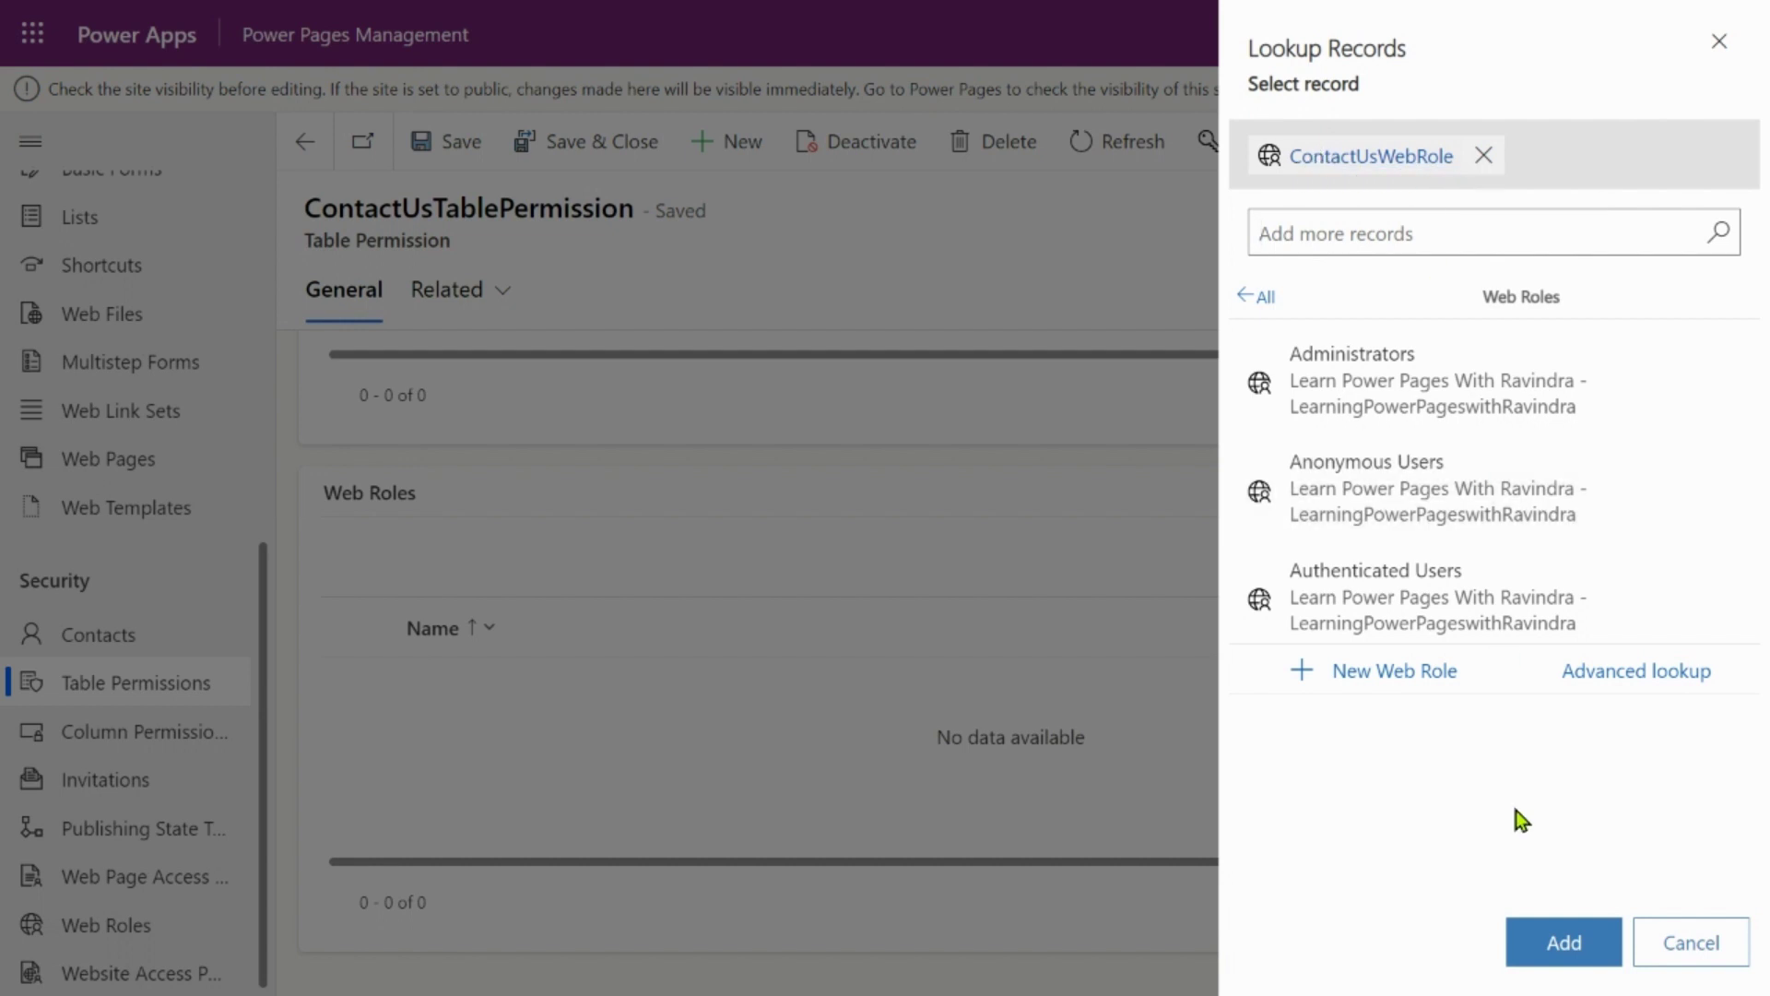
left_click(1567, 944)
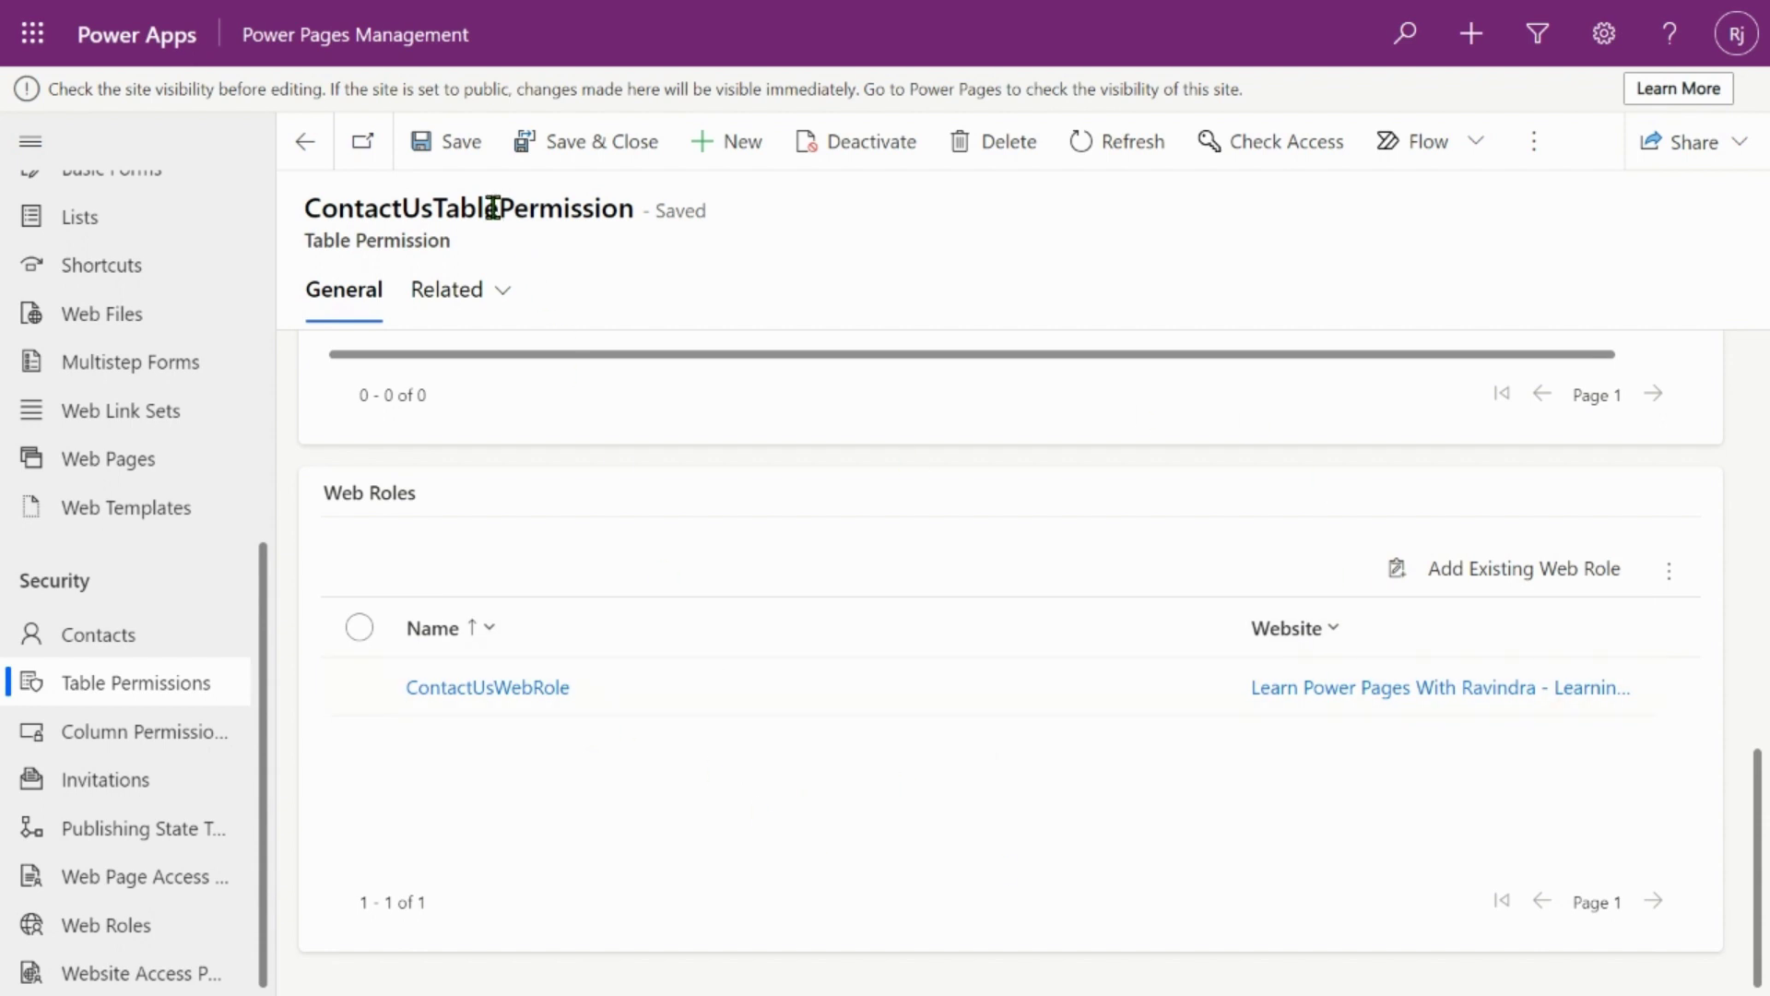
Step: Save the permission, check its empty related Table Permissions tab, then return to General
left_click(466, 140)
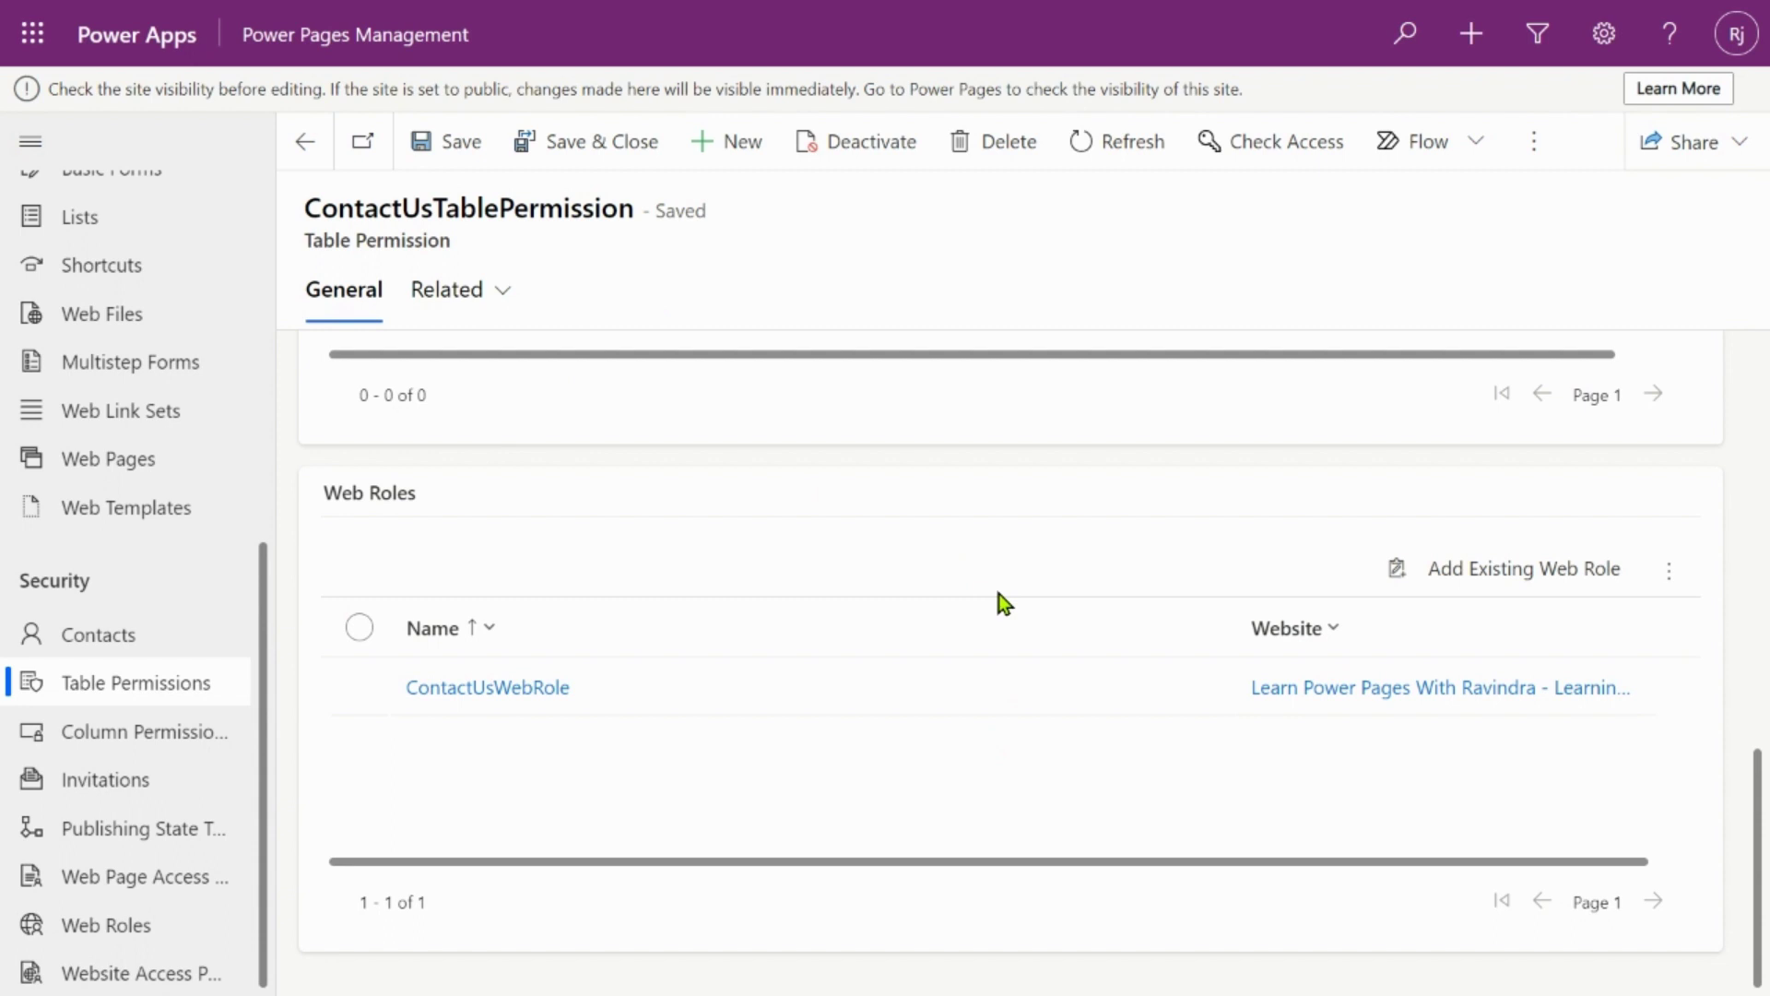
scroll(998, 594, "up", 15)
scroll(999, 593, "down", 4)
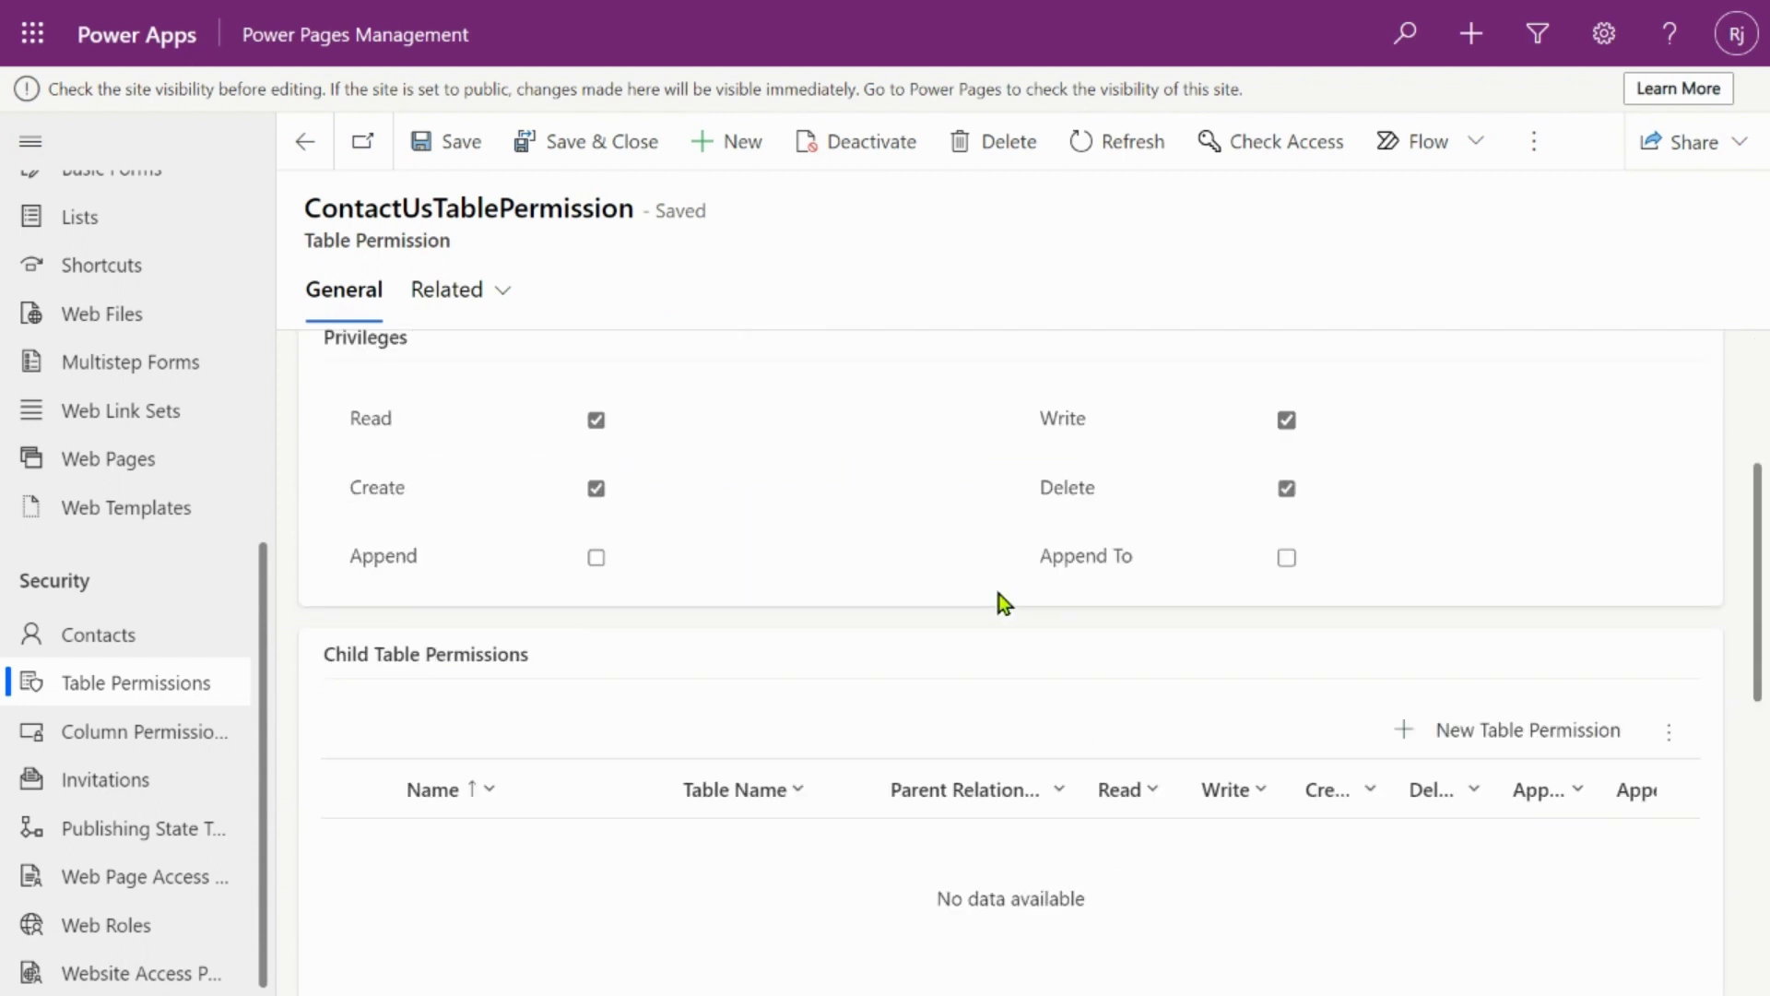
scroll(998, 594, "down", 6)
left_click(498, 301)
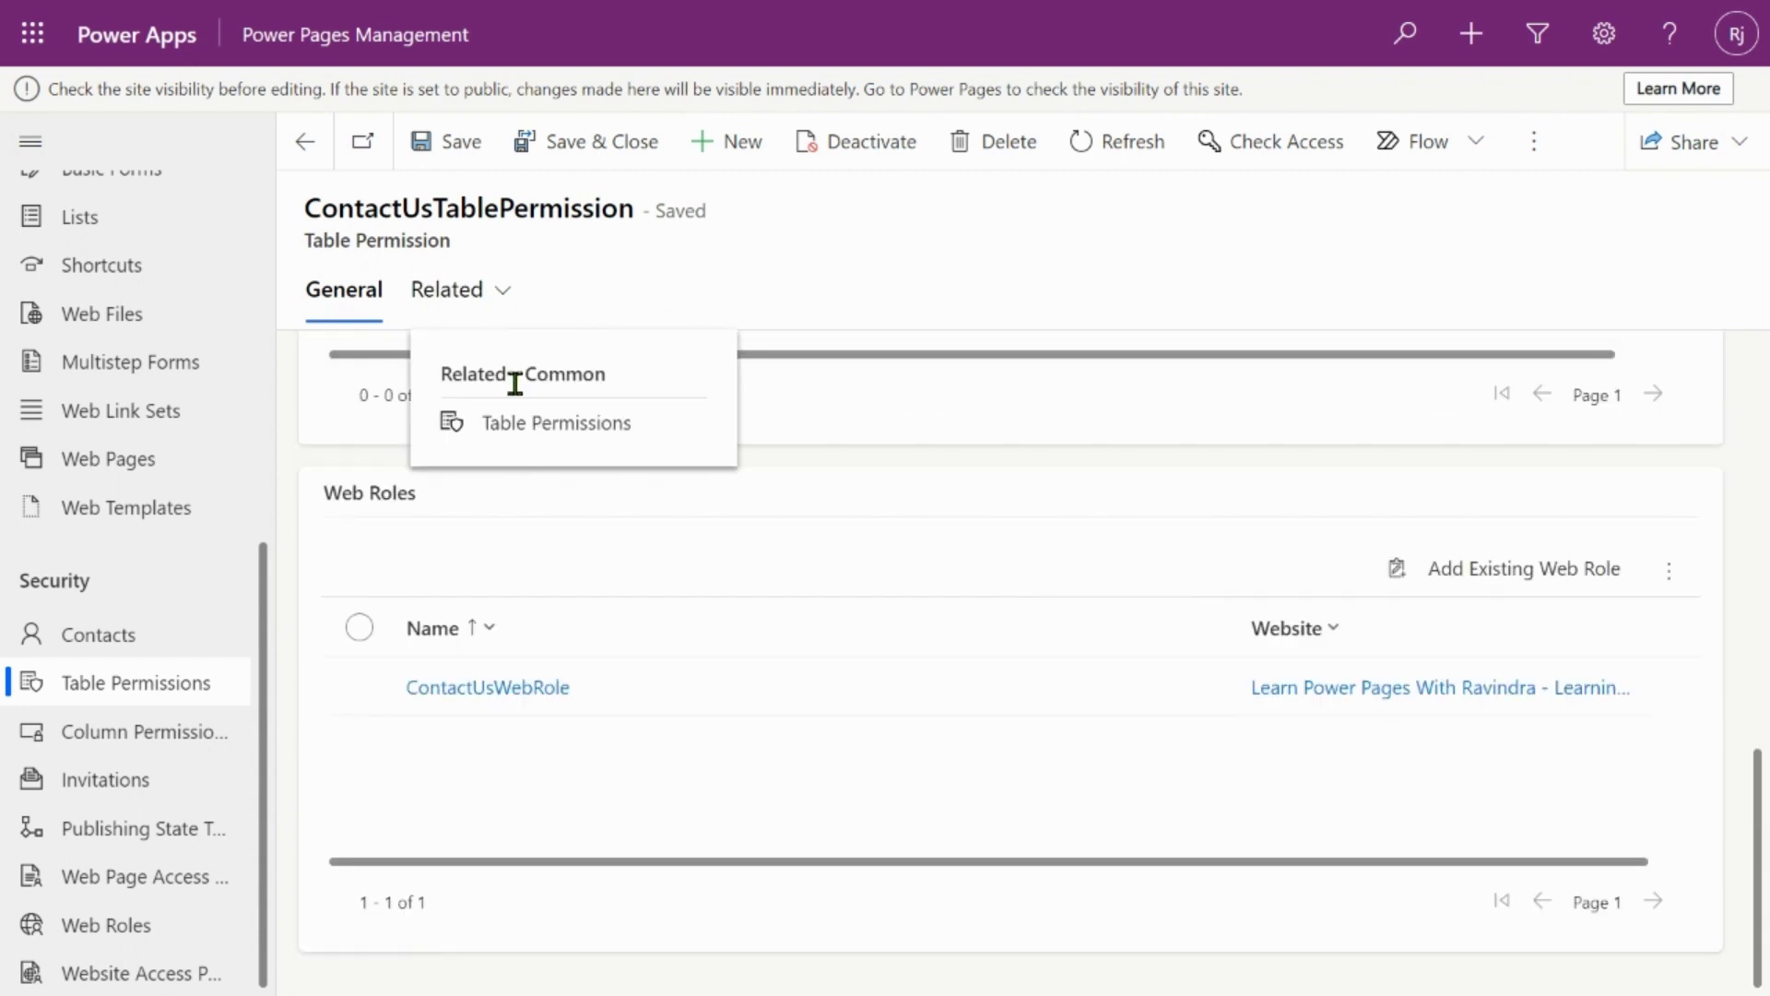
left_click(528, 428)
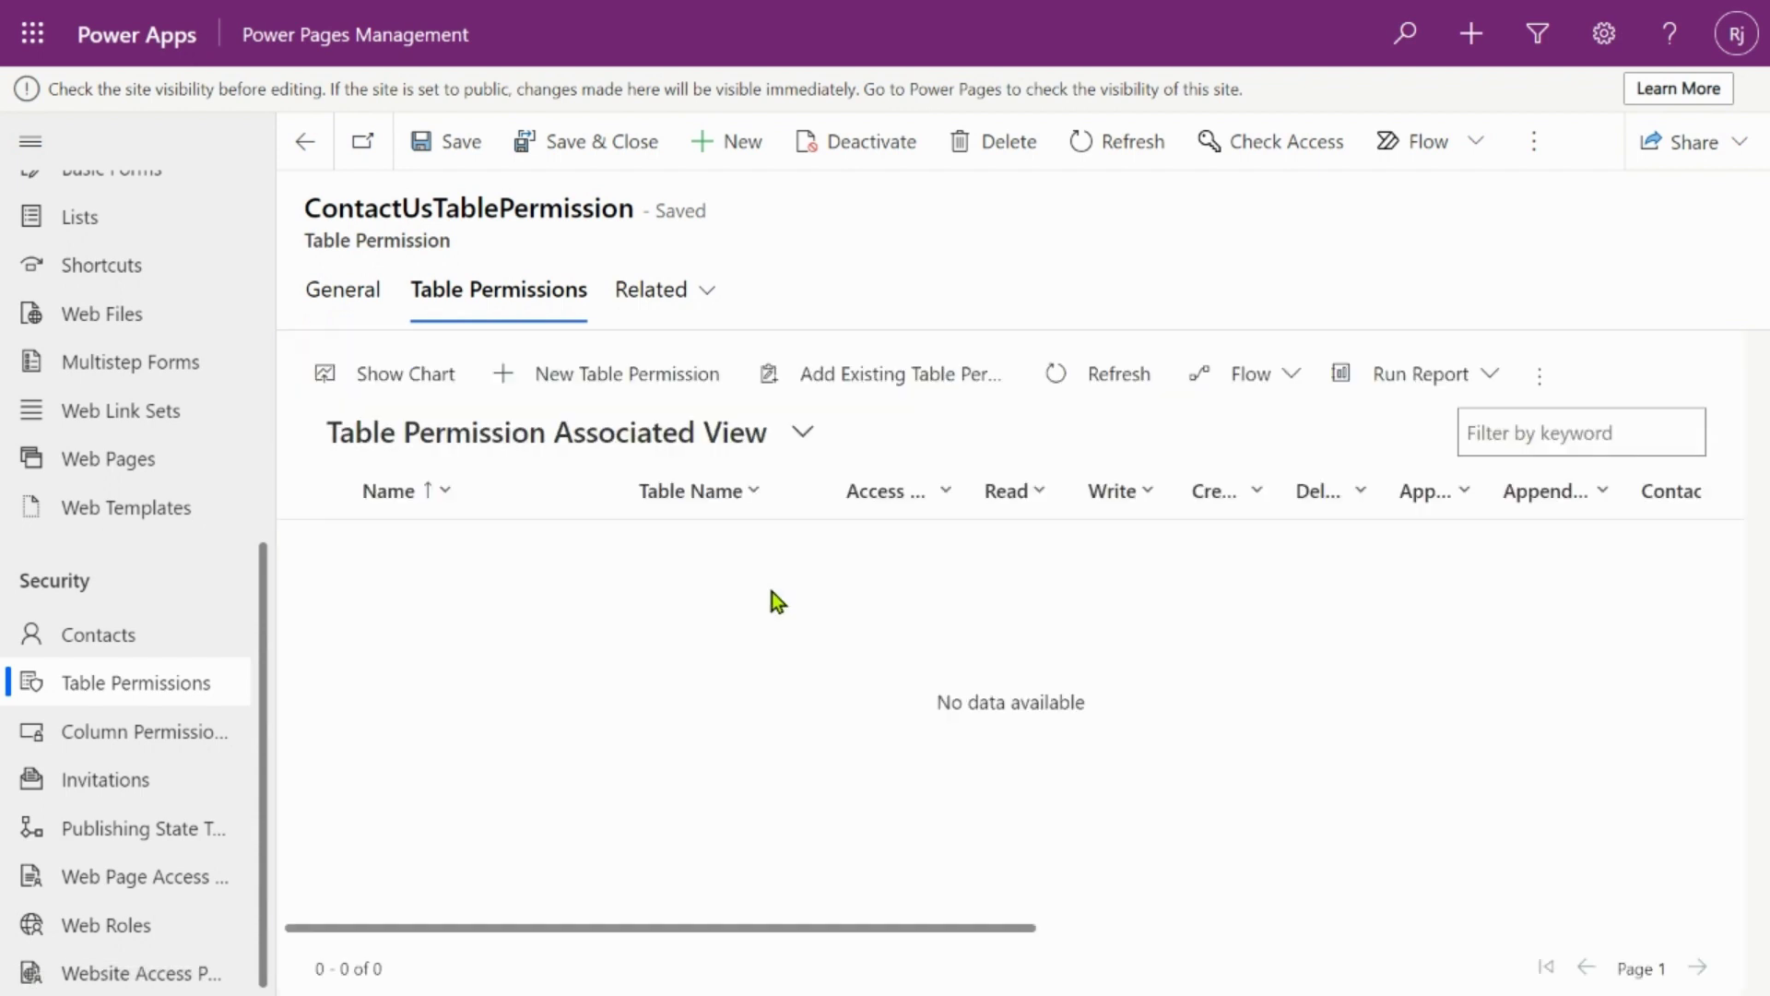
left_click(678, 313)
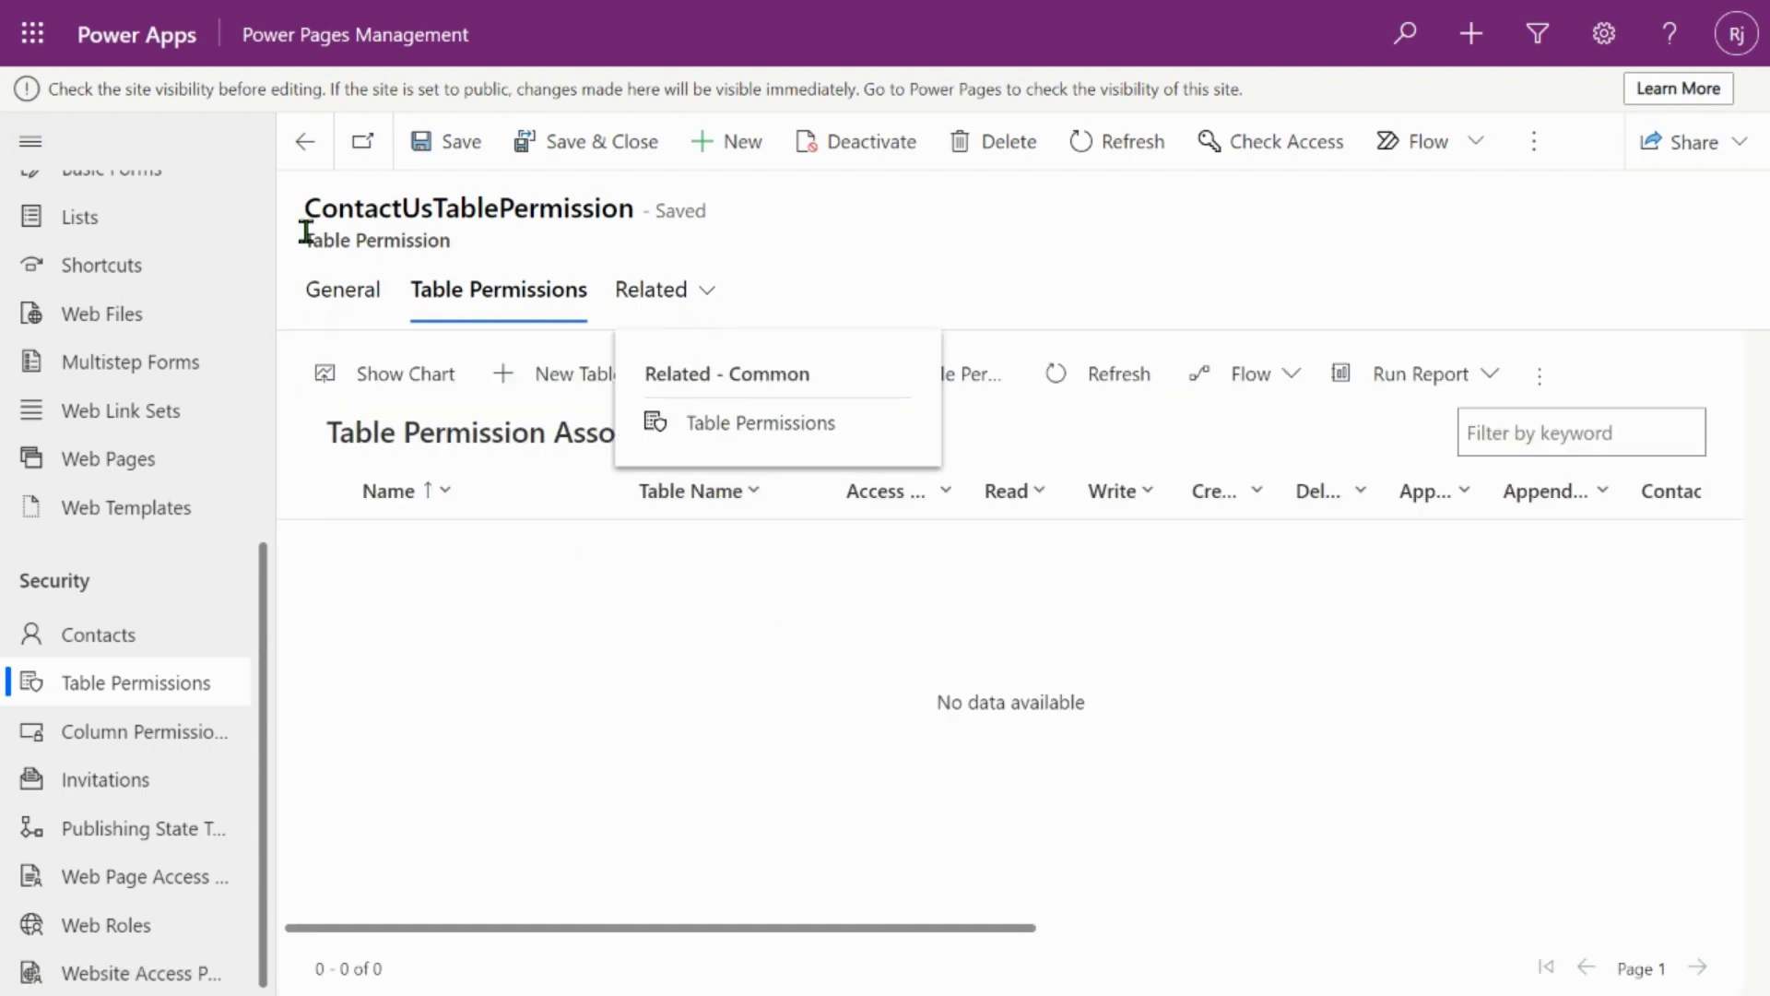
left_click(369, 314)
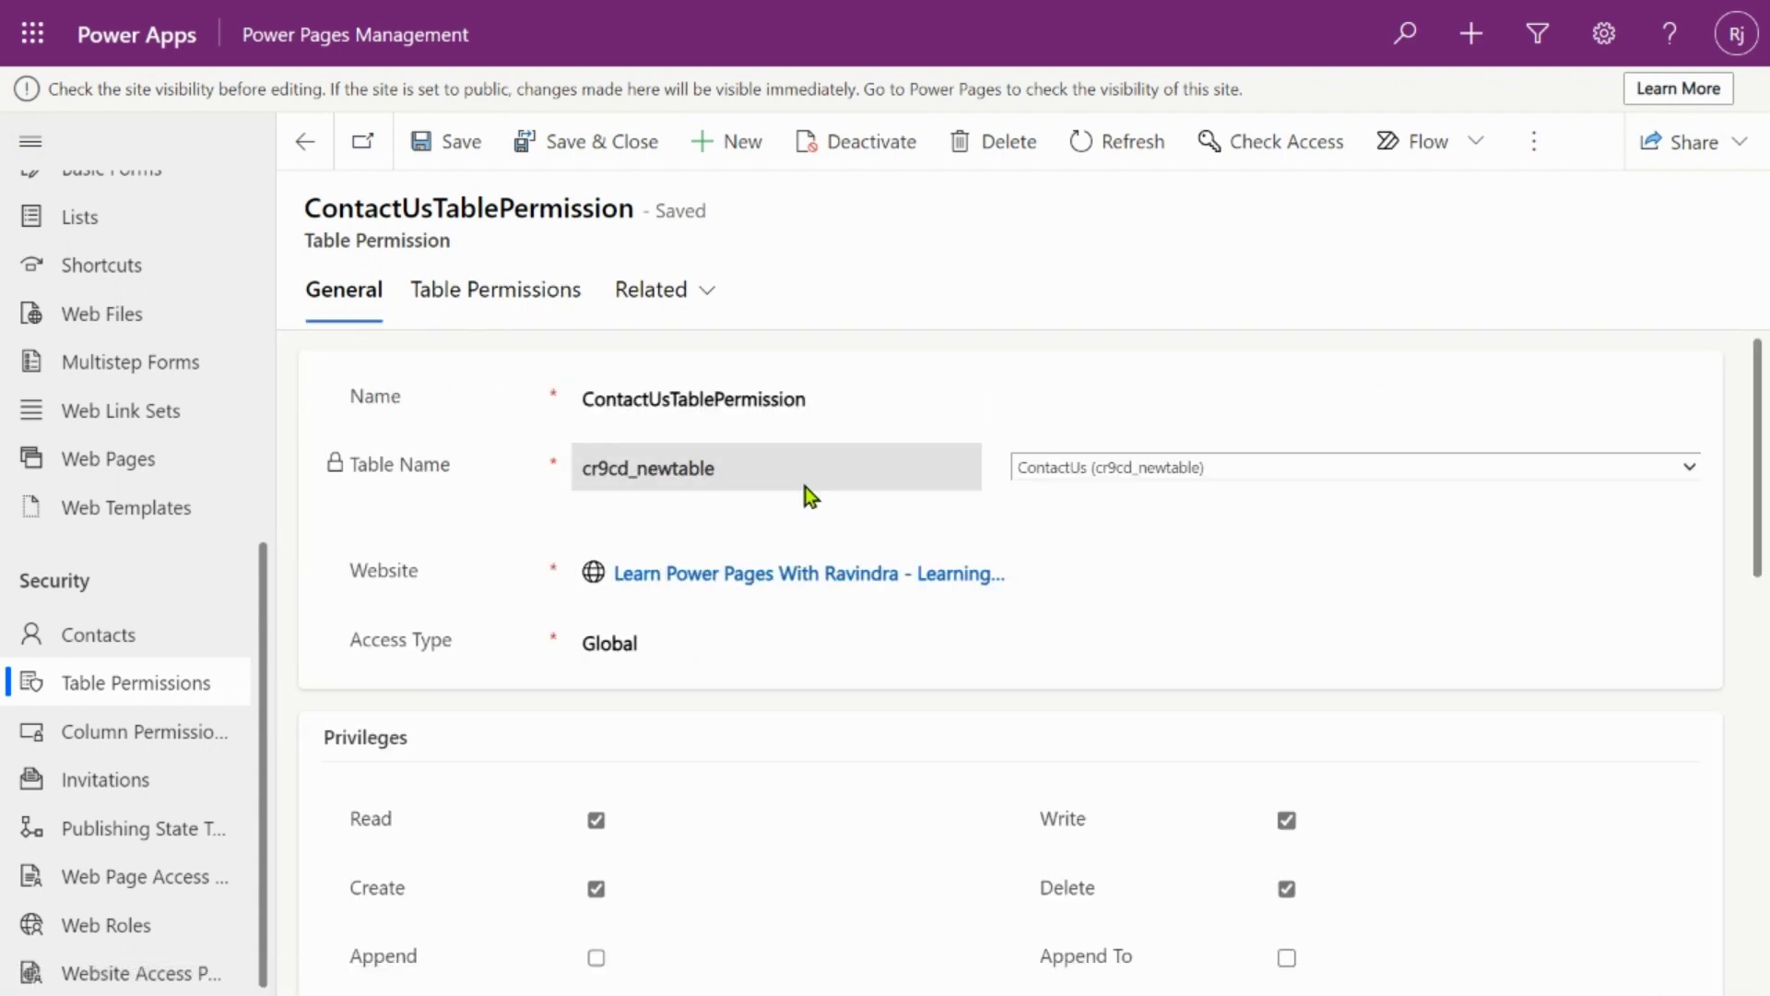